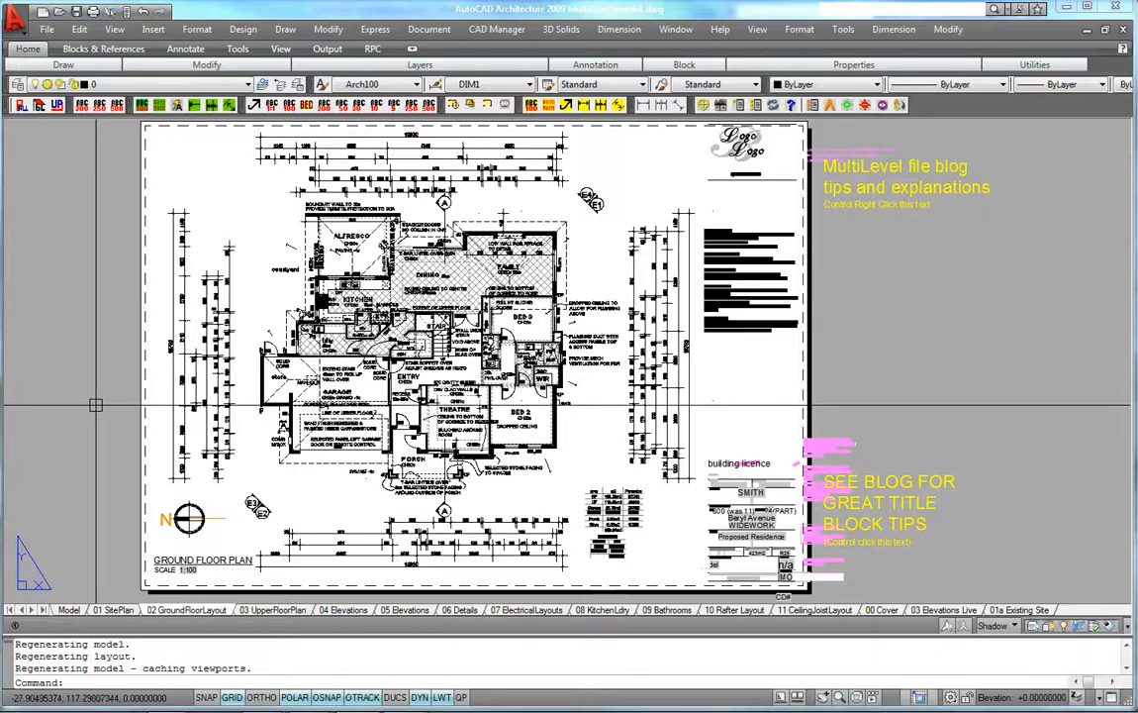
pyautogui.moveTo(128, 349); pyautogui.dragTo(134, 364, button='middle')
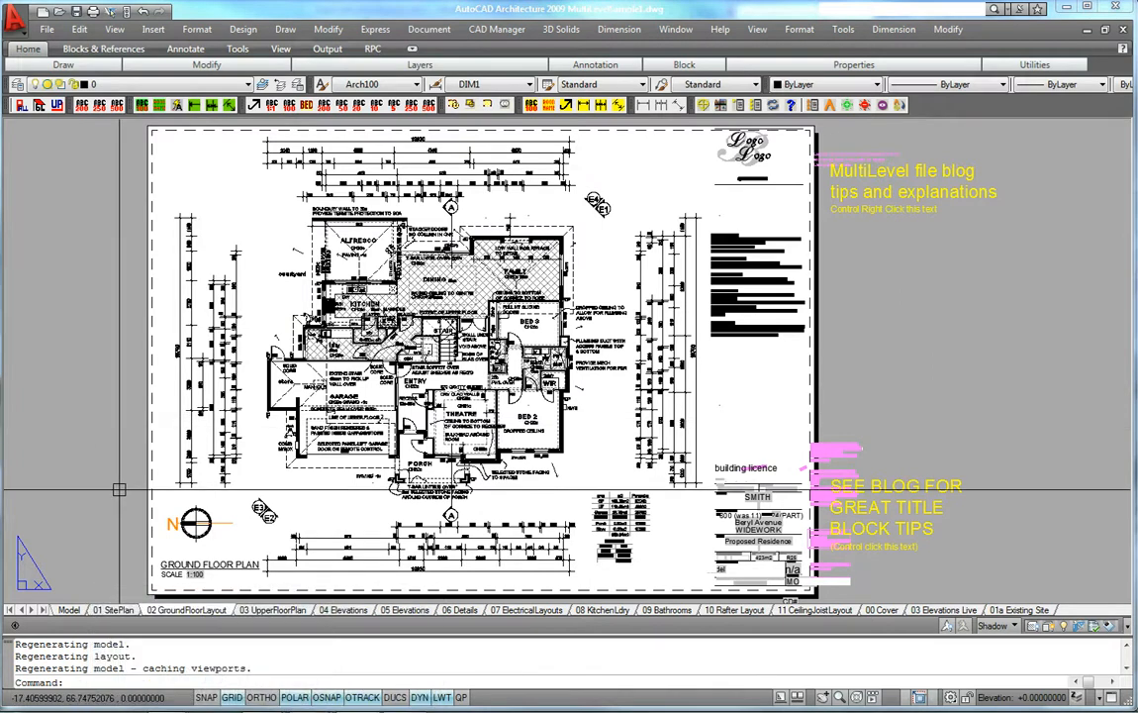
pyautogui.click(197, 665)
pyautogui.hotkey('alt', 'Tab')
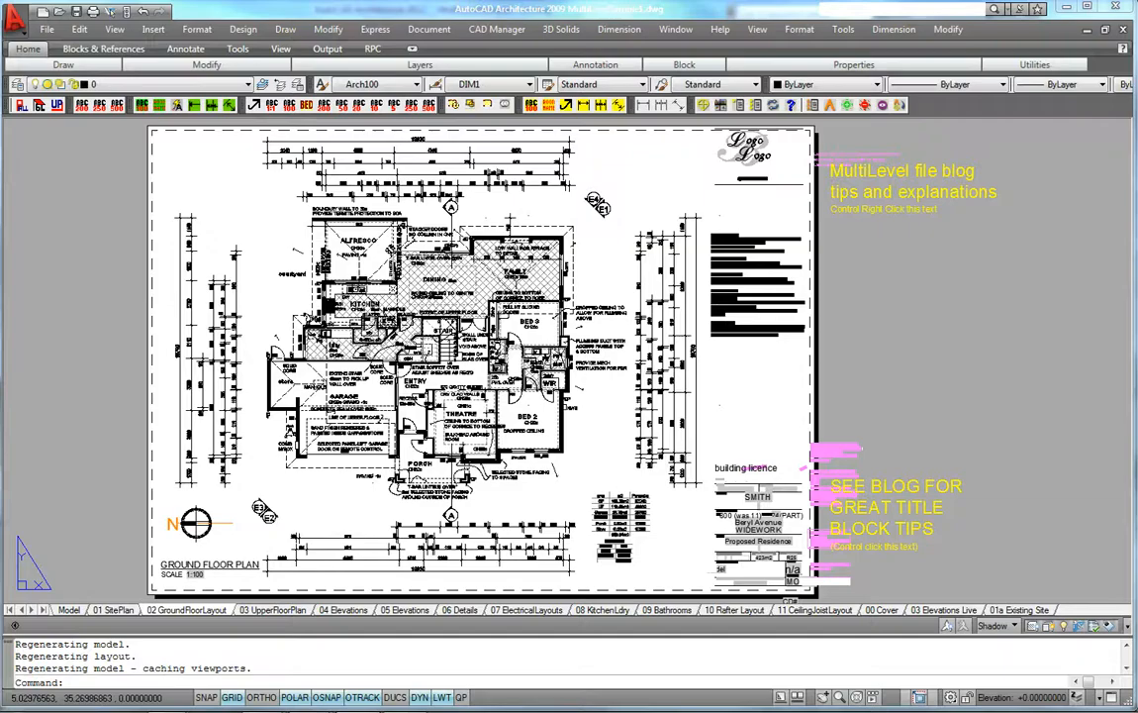
pyautogui.moveTo(210, 361)
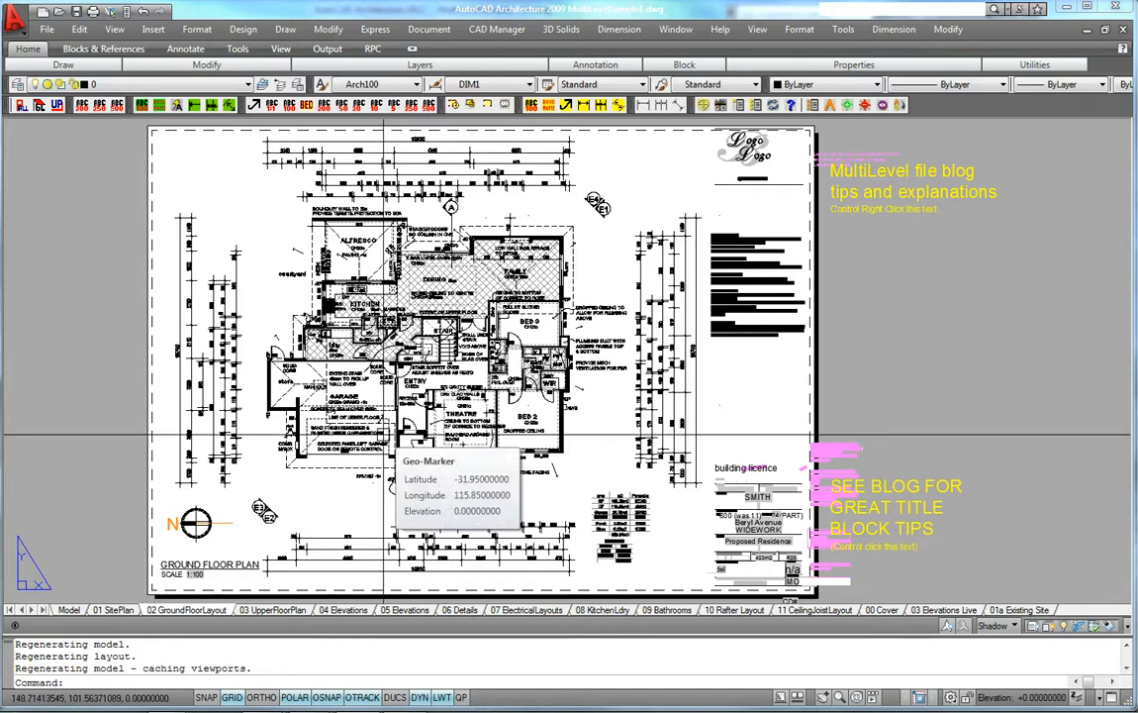
pyautogui.click(384, 436)
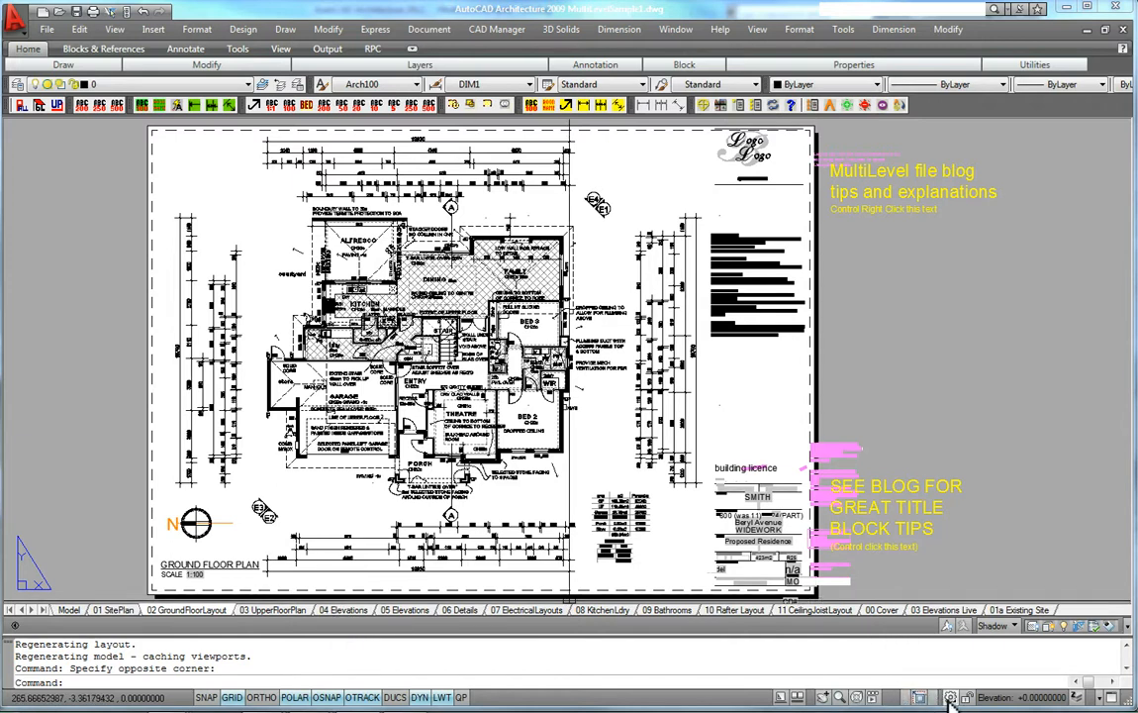
pyautogui.rightClick(874, 698)
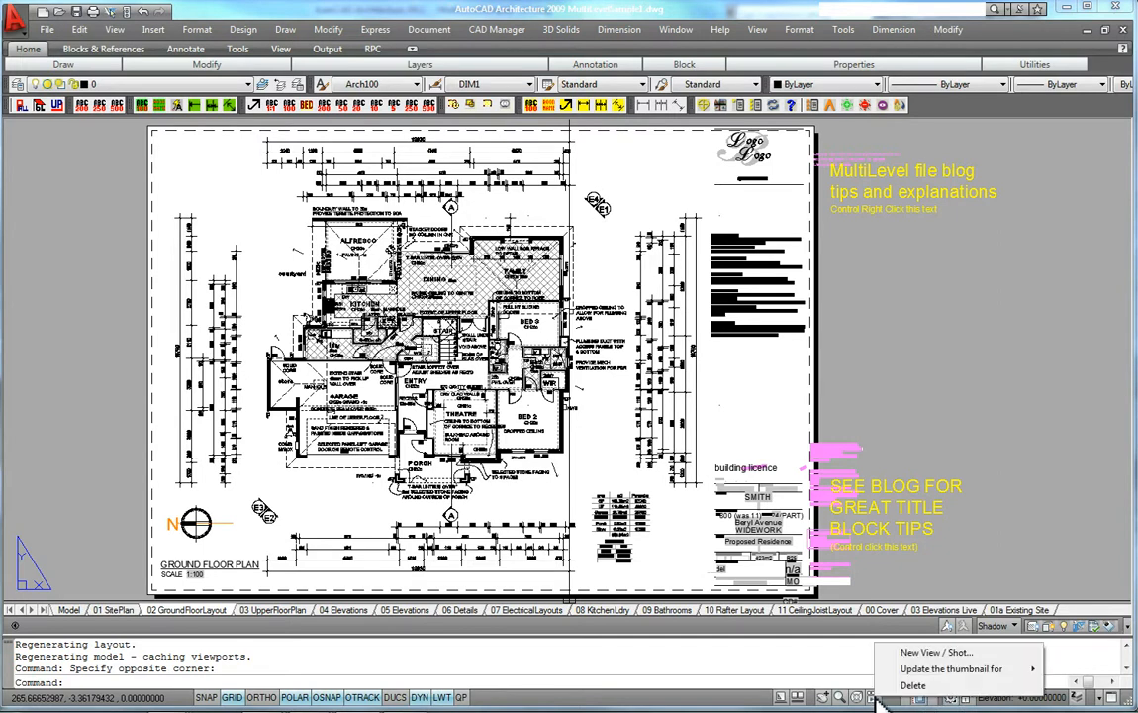
pyautogui.click(860, 697)
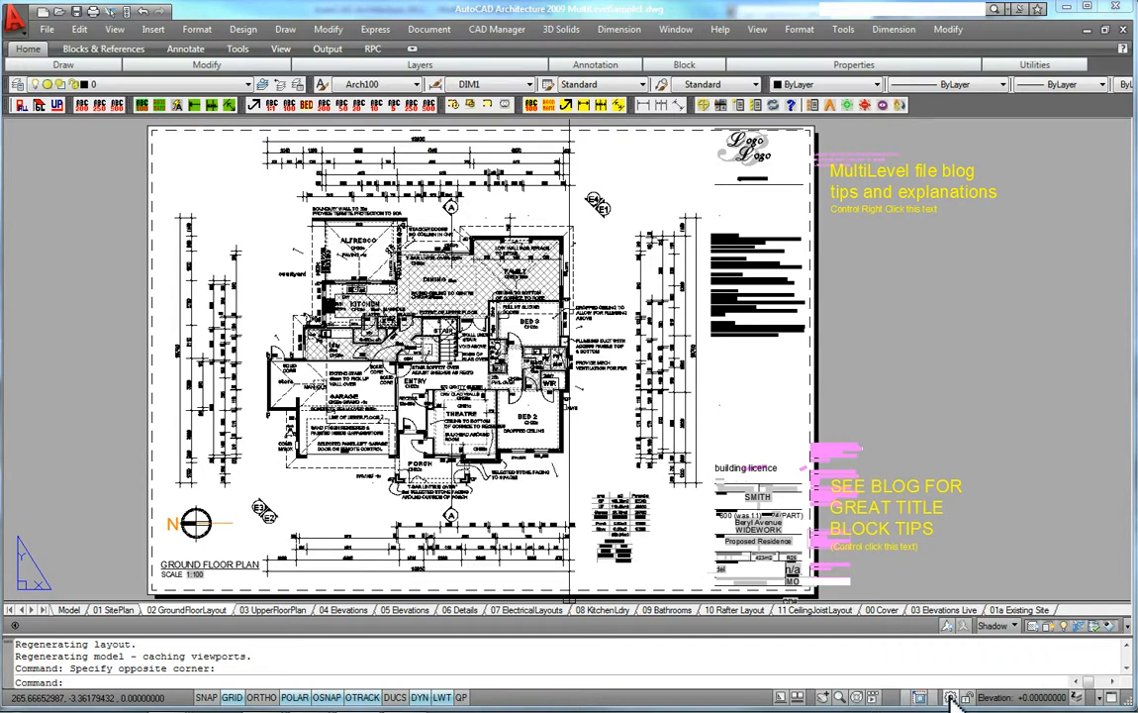
pyautogui.rightClick(778, 698)
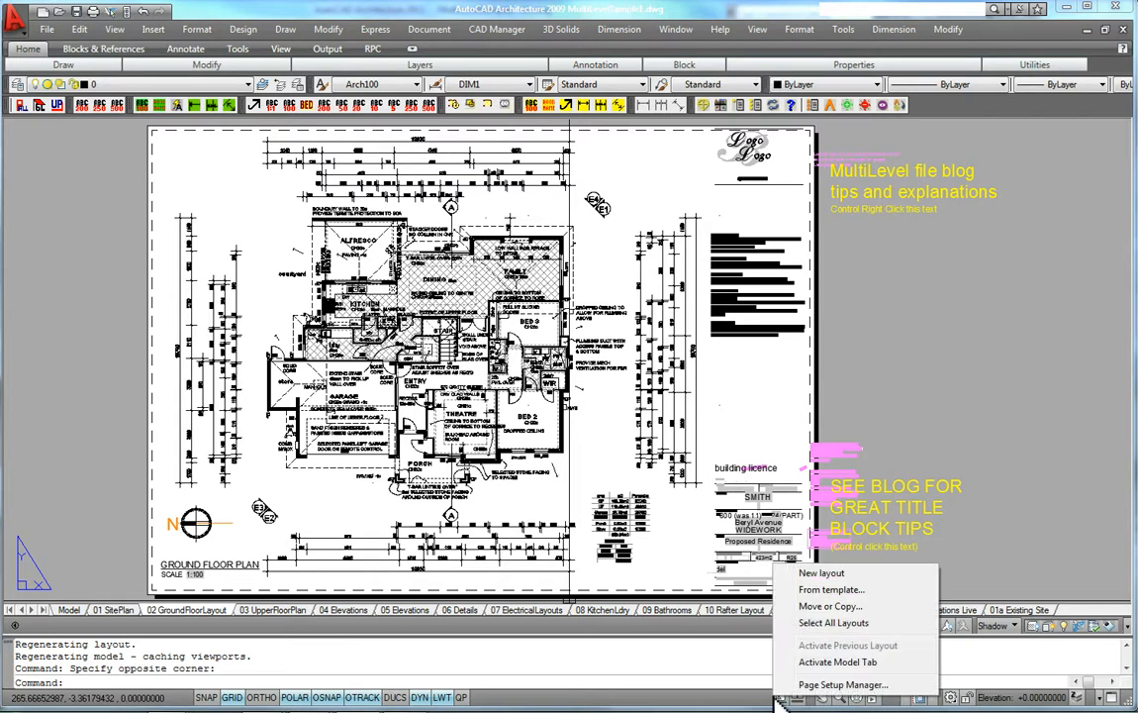
pyautogui.click(798, 701)
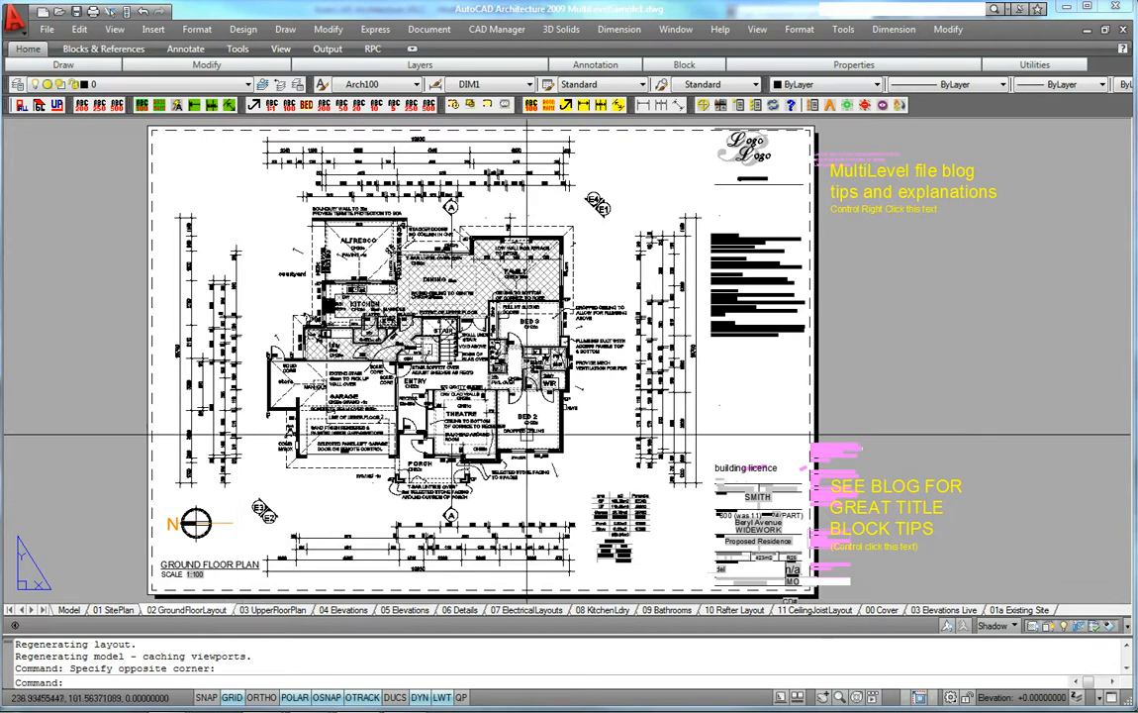
pyautogui.moveTo(517, 427)
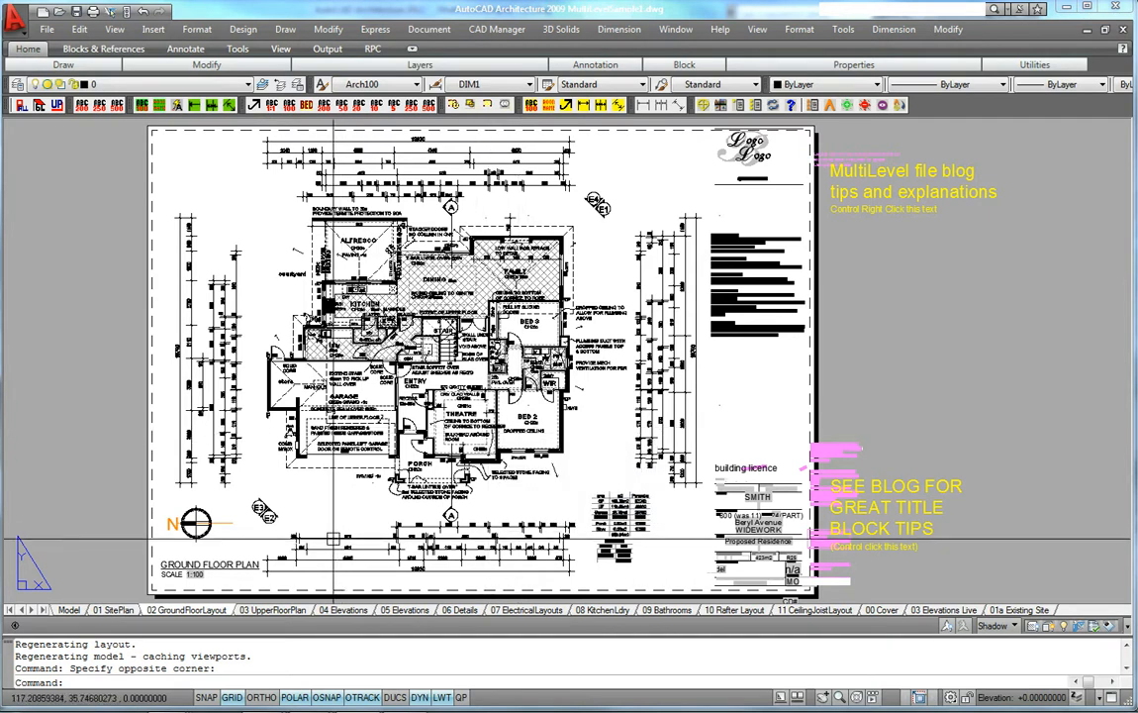
pyautogui.moveTo(334, 538)
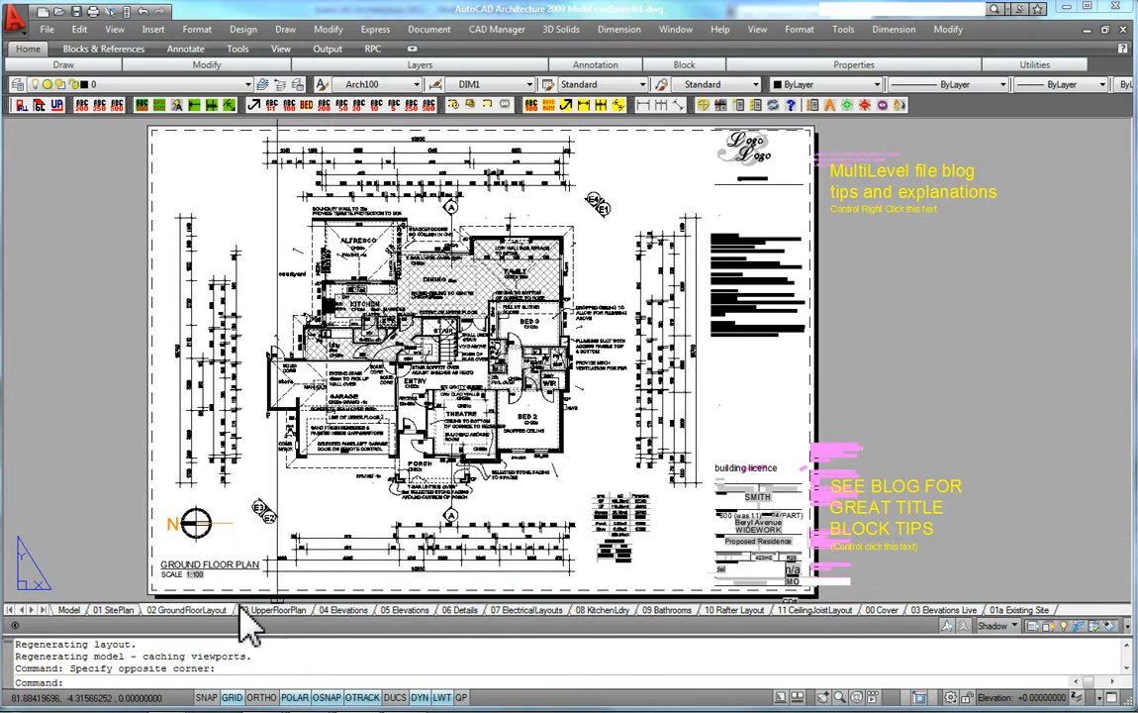
# Open model space and examine the overlaid house levels in the plan and 3D views
pyautogui.click(69, 609)
pyautogui.scroll(-5, 394, 419)
pyautogui.scroll(5, 394, 436)
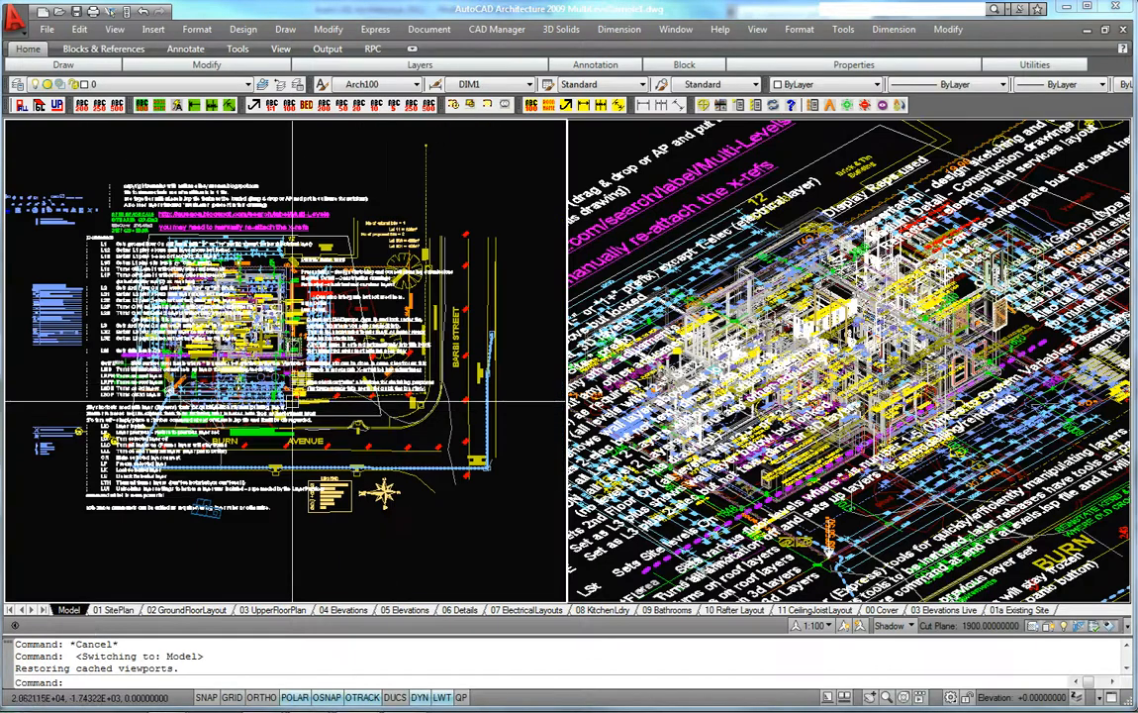
pyautogui.moveTo(264, 352); pyautogui.dragTo(293, 356, button='middle')
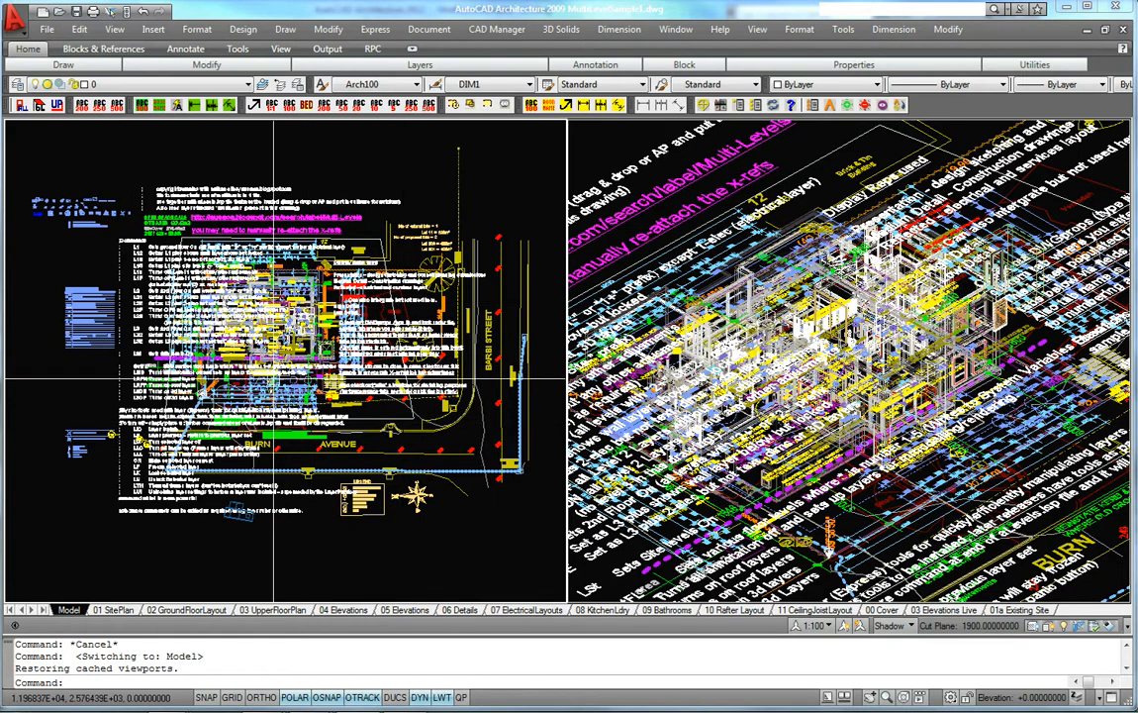
pyautogui.scroll(4, 250, 297)
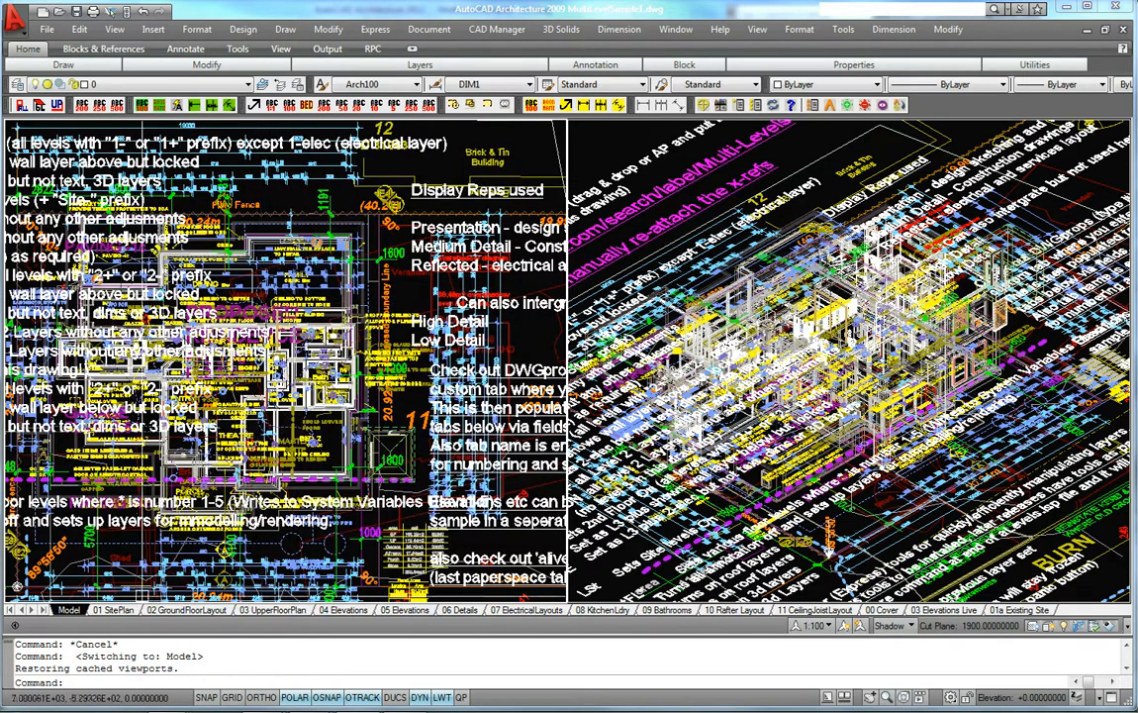
# Open the 02 GroundFloorLayout sheet, examine the plan through its viewport, and return to paper space
pyautogui.click(186, 610)
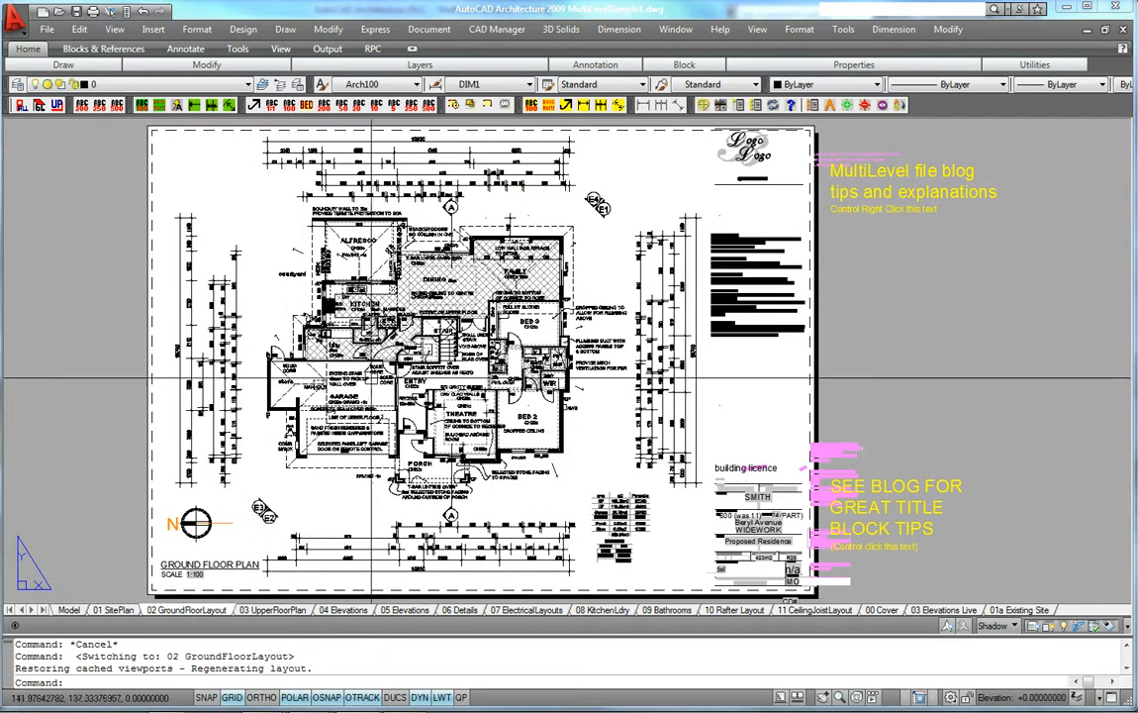
pyautogui.doubleClick(302, 522)
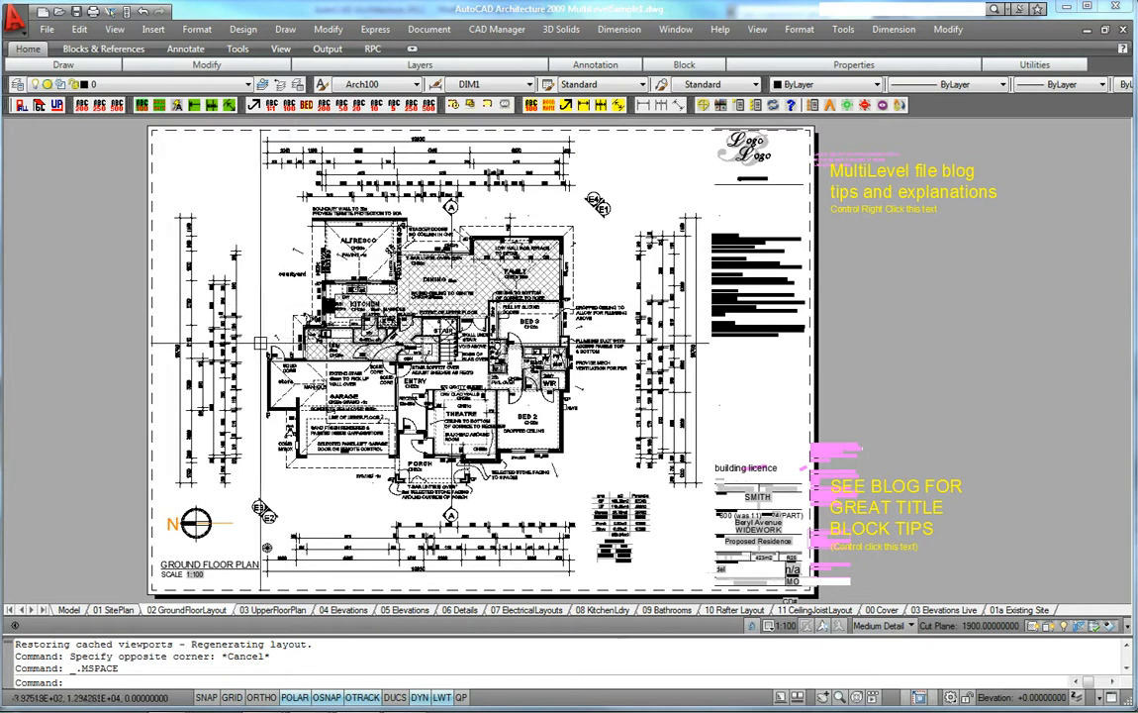
pyautogui.scroll(-5, 435, 337)
pyautogui.scroll(7, 451, 342)
pyautogui.scroll(-1, 450, 342)
pyautogui.scroll(-8, 453, 340)
pyautogui.scroll(7, 392, 335)
pyautogui.doubleClick(103, 320)
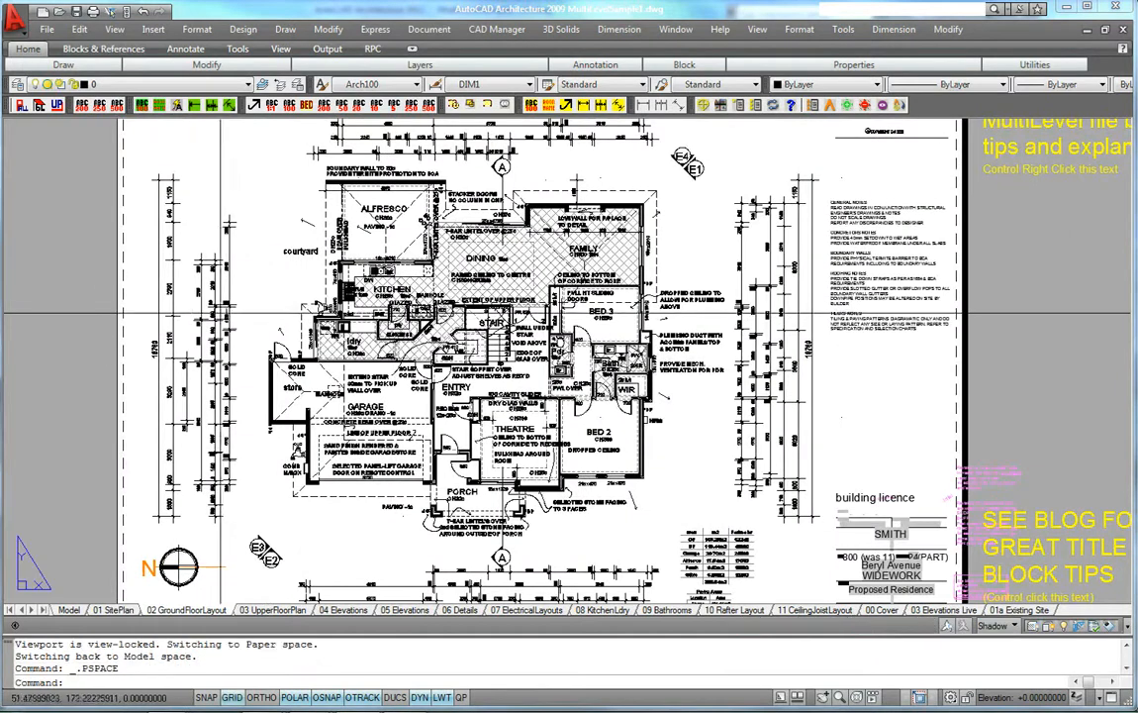
# Activate the ground floor plan viewport, browse its layer list, and compare the layout with model space
pyautogui.doubleClick(554, 289)
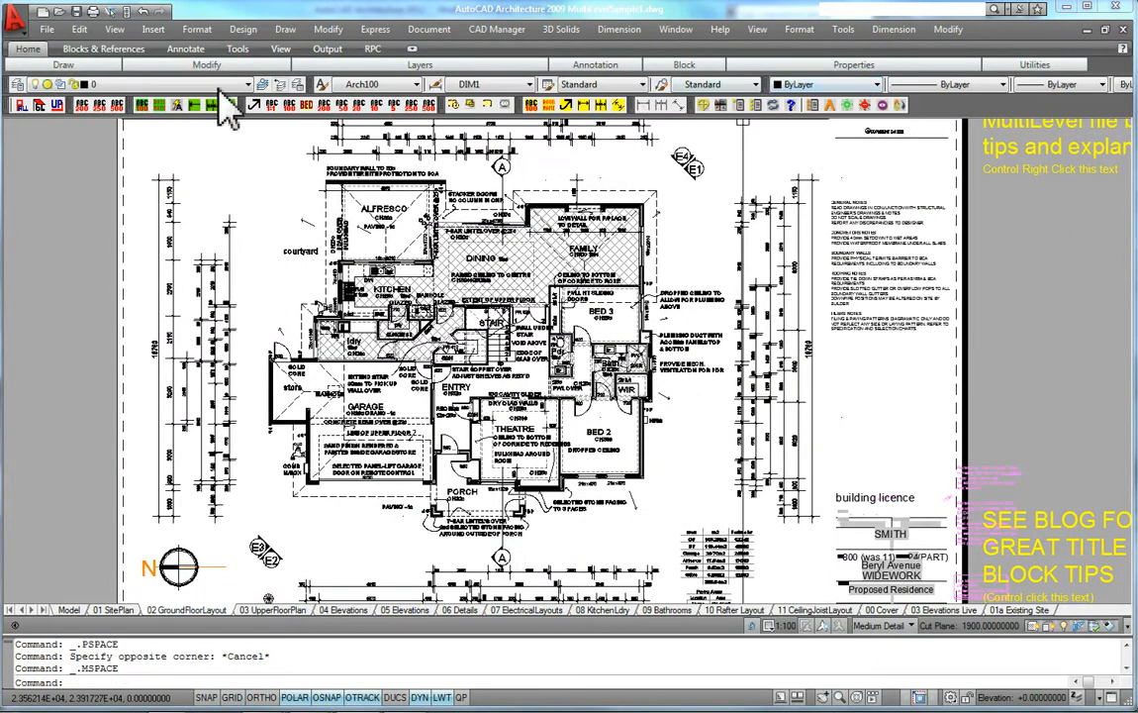
pyautogui.click(143, 85)
pyautogui.moveTo(248, 171); pyautogui.dragTo(255, 139)
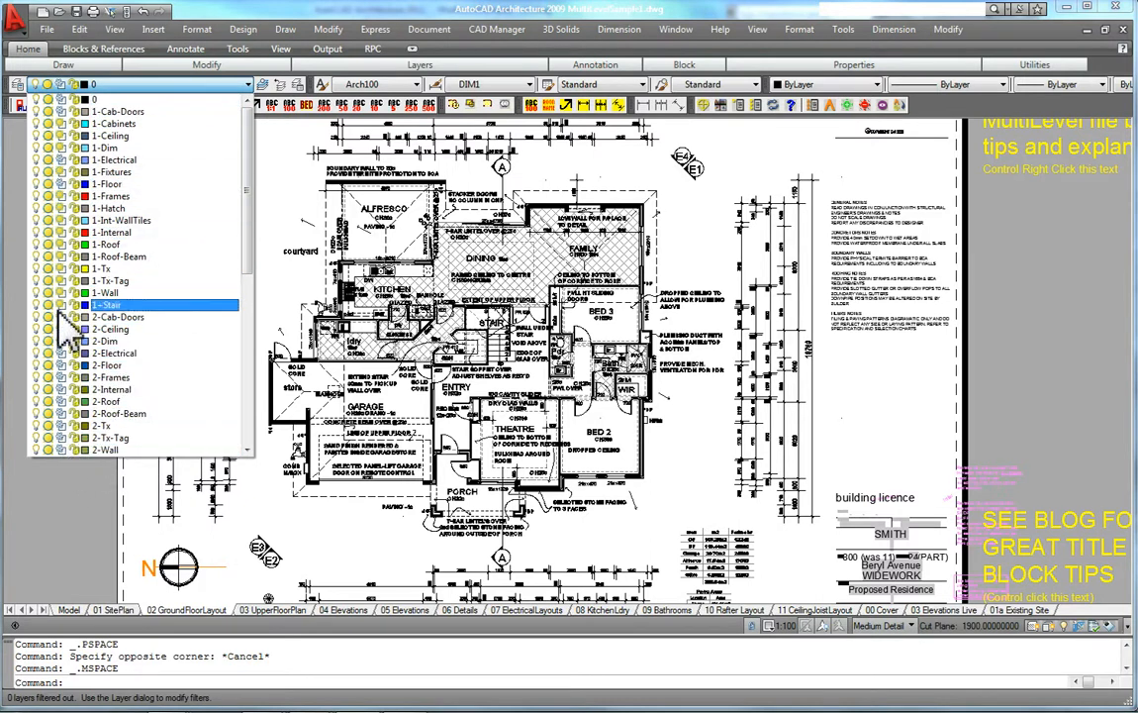
pyautogui.scroll(-10, 242, 238)
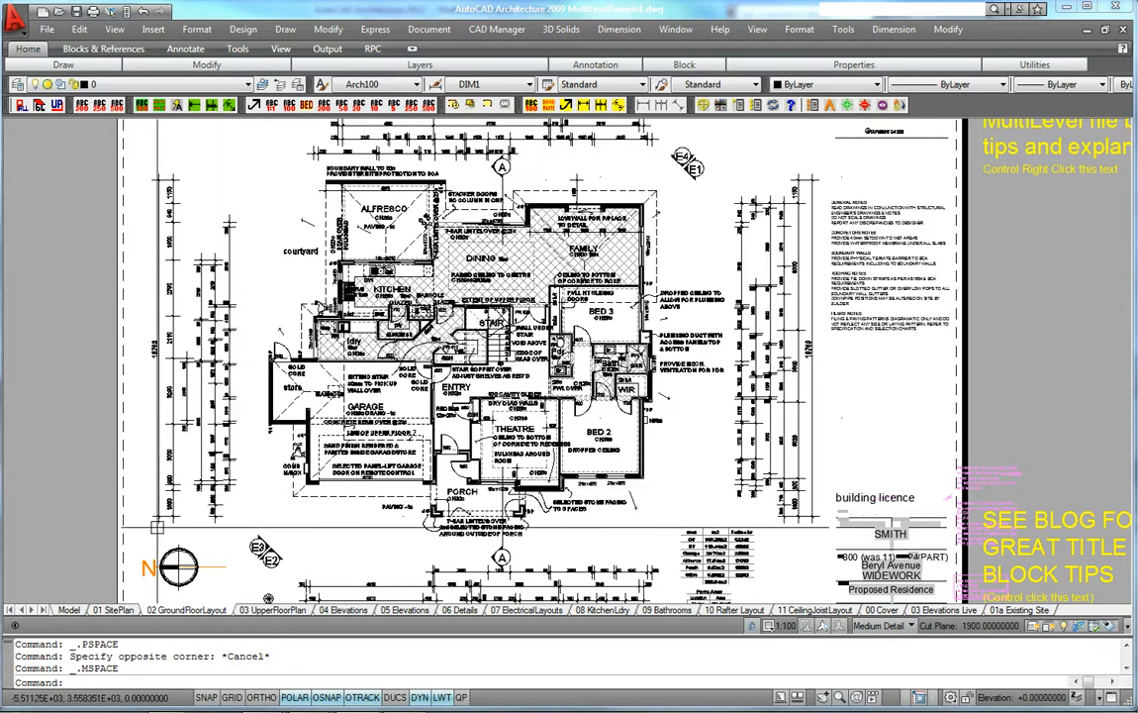
pyautogui.click(68, 609)
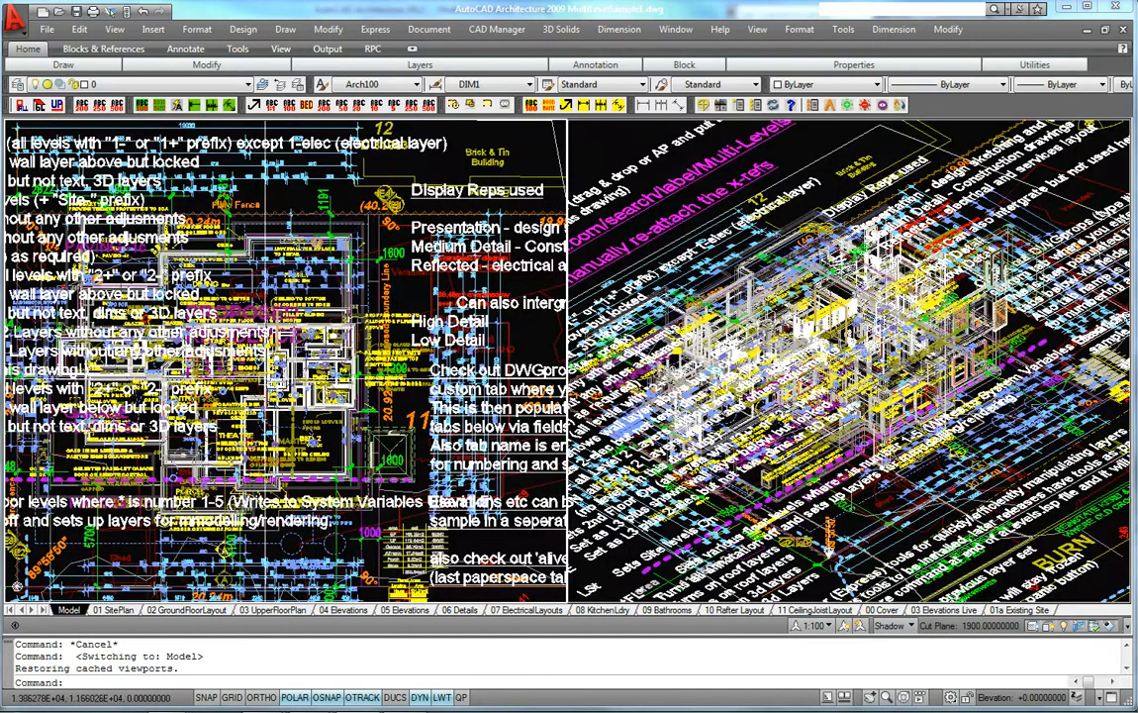
pyautogui.click(173, 610)
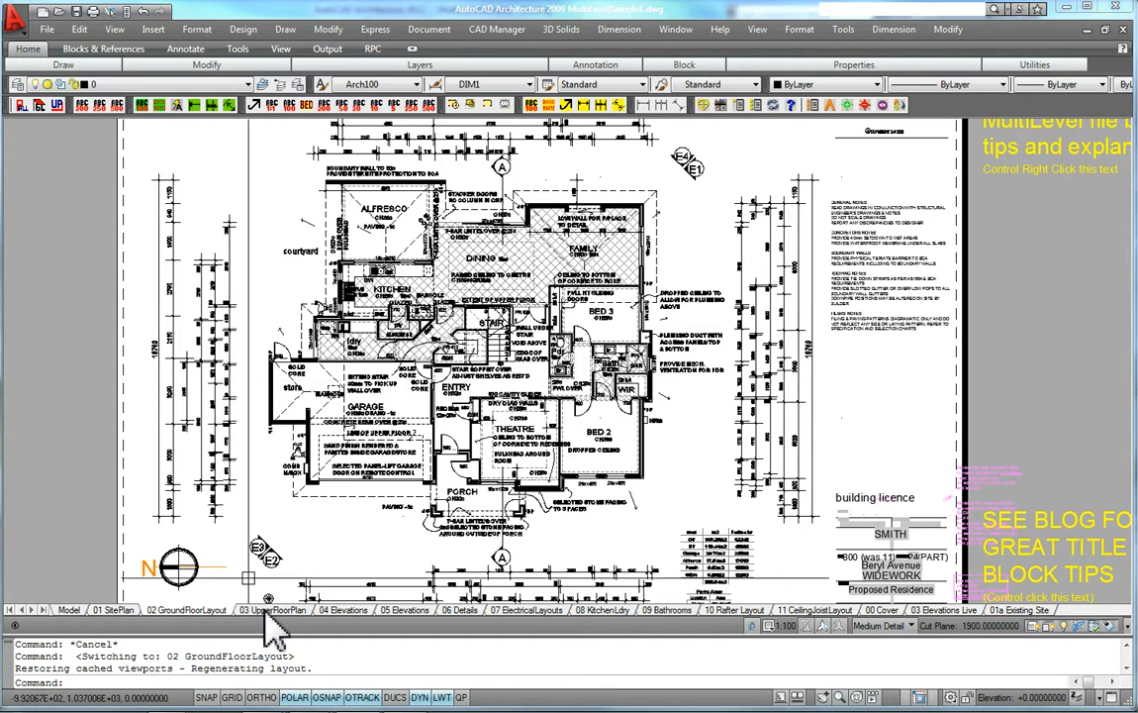
# Open the 03 UpperFloorPlan layout and activate the upper floor plan viewport
pyautogui.click(275, 610)
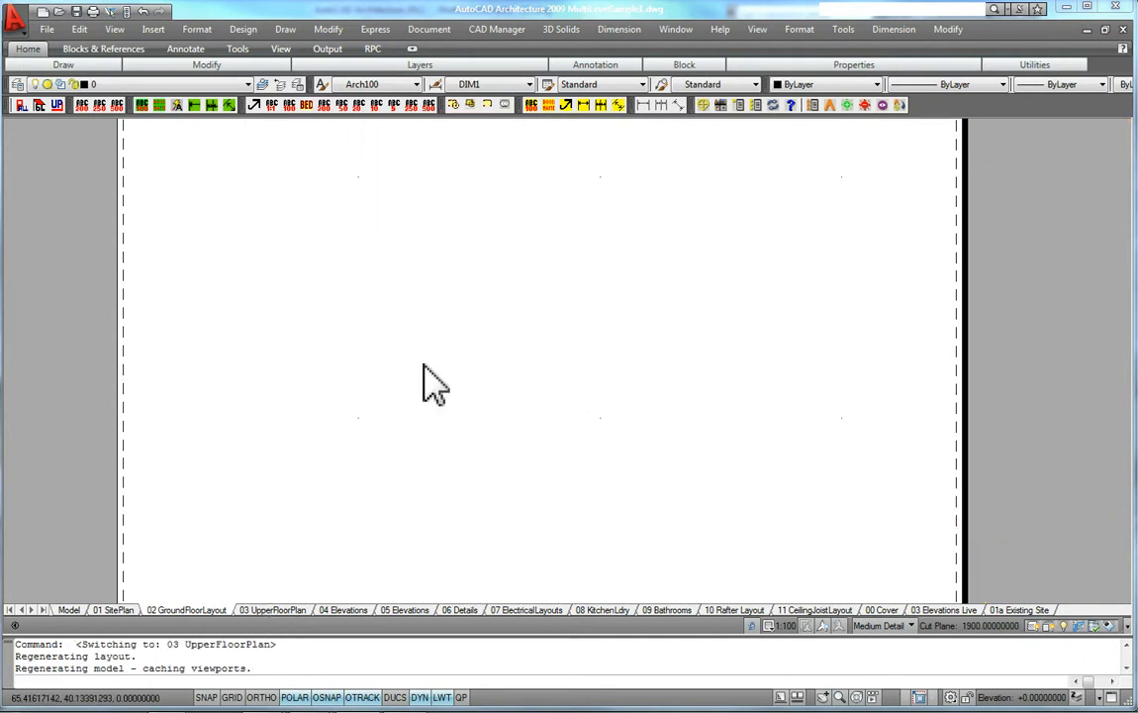
pyautogui.scroll(4, 542, 396)
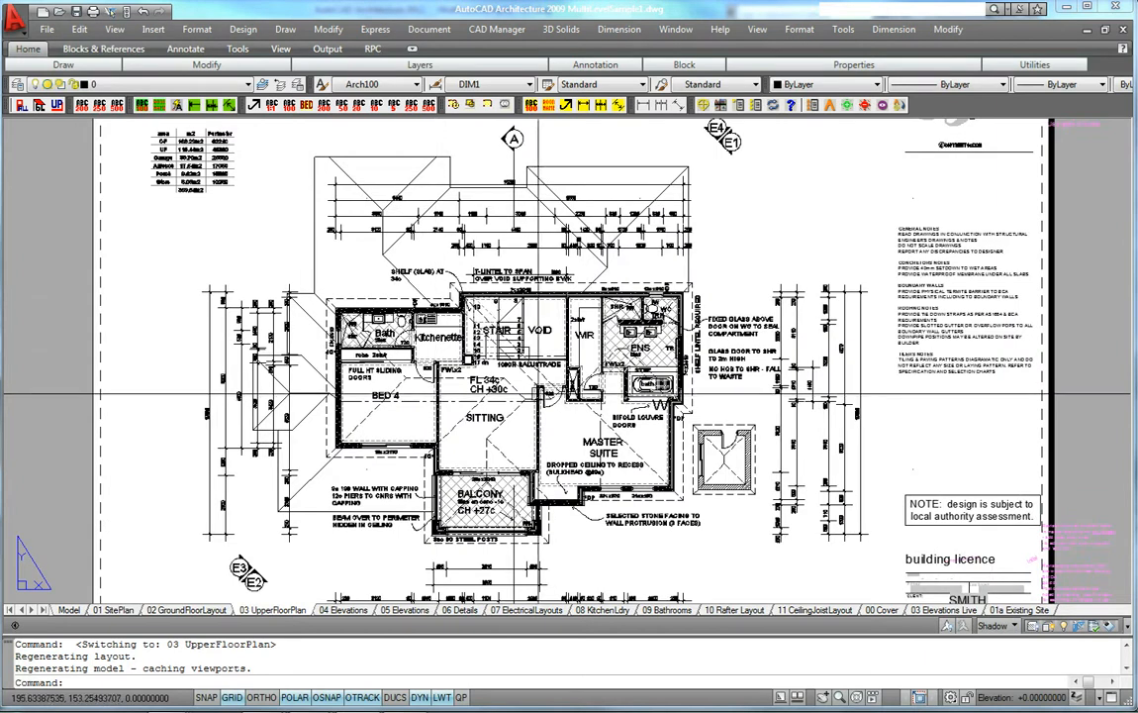
pyautogui.scroll(3, 535, 396)
pyautogui.moveTo(535, 396); pyautogui.dragTo(557, 377, button='middle')
pyautogui.scroll(-3, 534, 458)
pyautogui.click(549, 391)
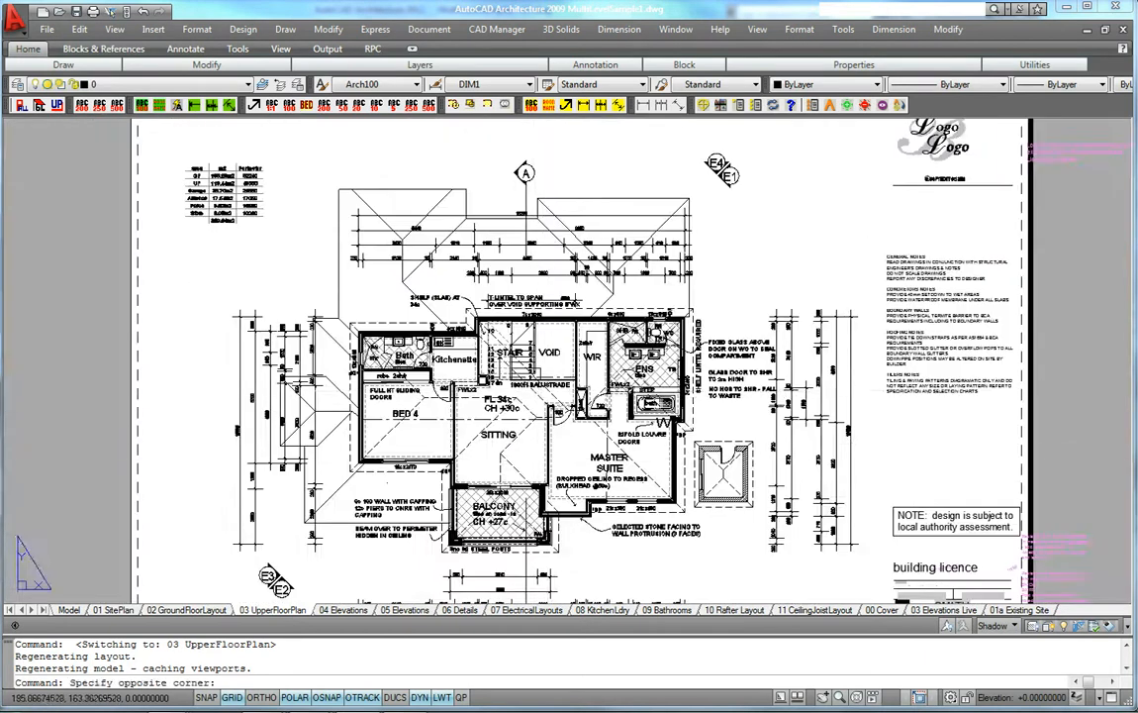
pyautogui.click(548, 390)
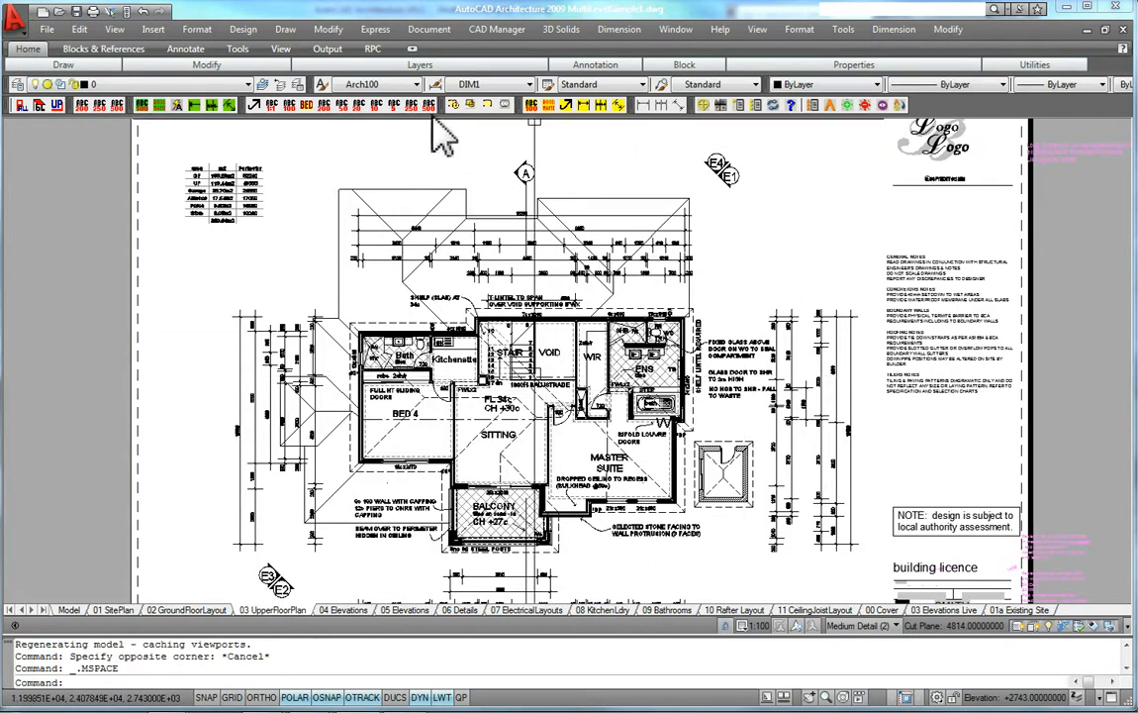
# Review the level 1 and level 2 layers in the upper floor viewport's layer list
pyautogui.click(210, 85)
pyautogui.moveTo(244, 140)
pyautogui.mouseDown()
pyautogui.moveTo(247, 376)
pyautogui.moveTo(259, 225)
pyautogui.moveTo(247, 131)
pyautogui.mouseUp()
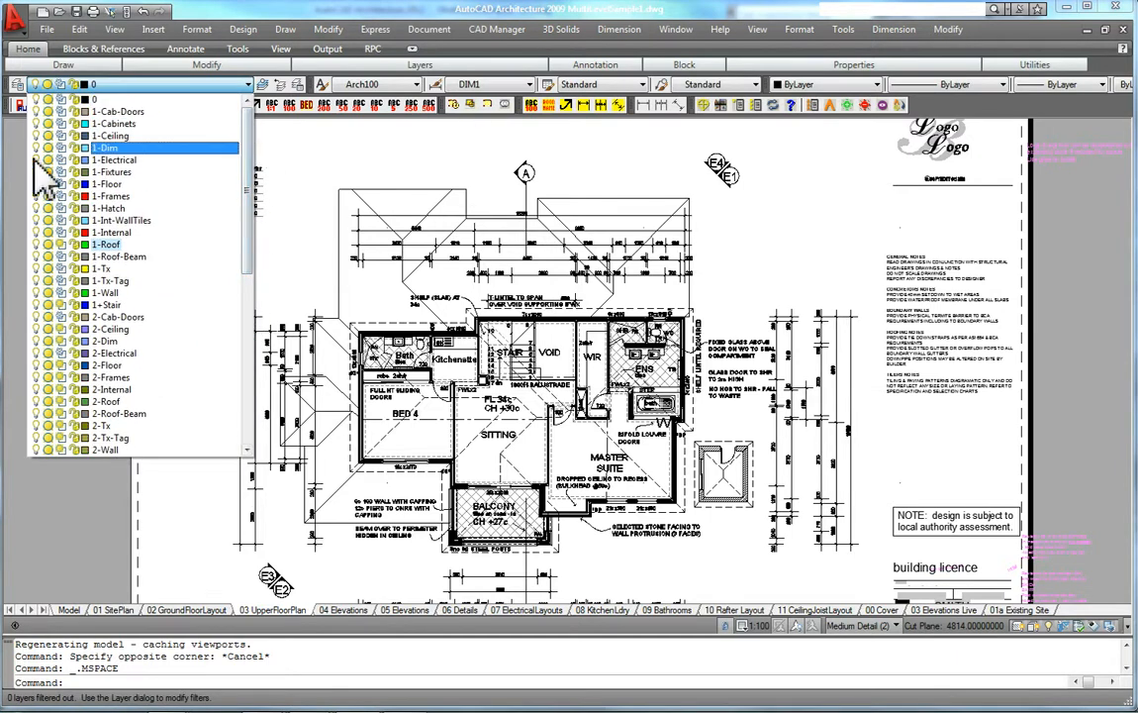
pyautogui.click(457, 155)
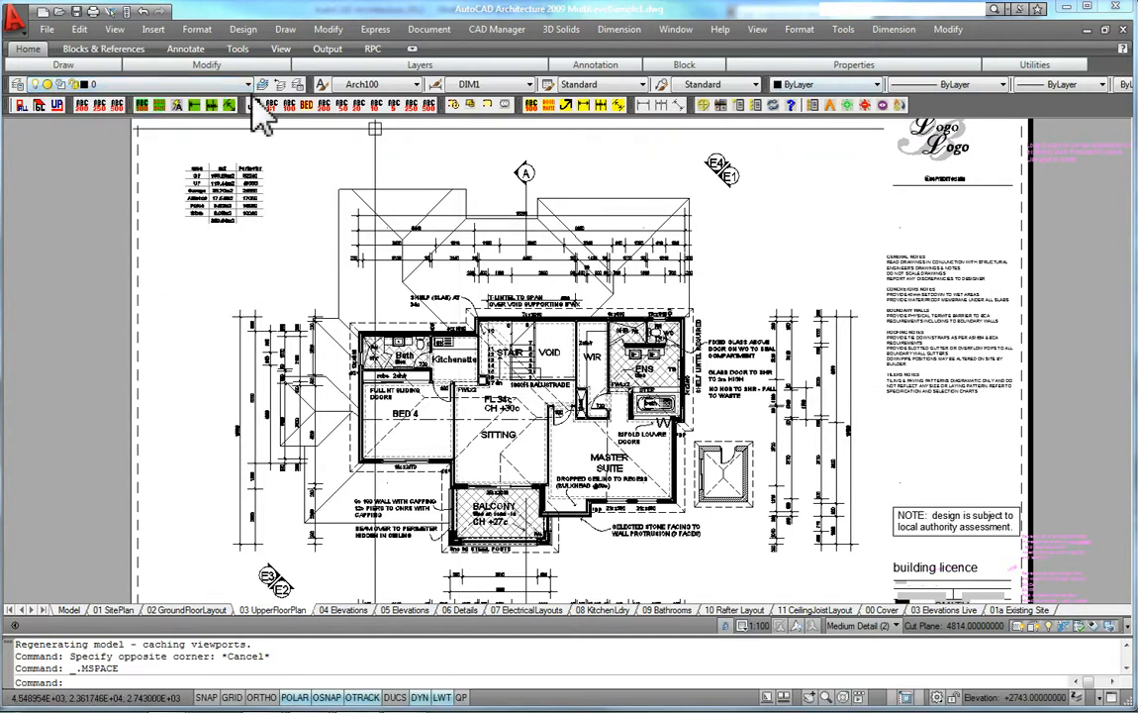
# Switch to MultiLevelSample1-v12.dwg in AutoCAD Architecture 2012 and check its custom layer list
pyautogui.moveTo(256, 709)
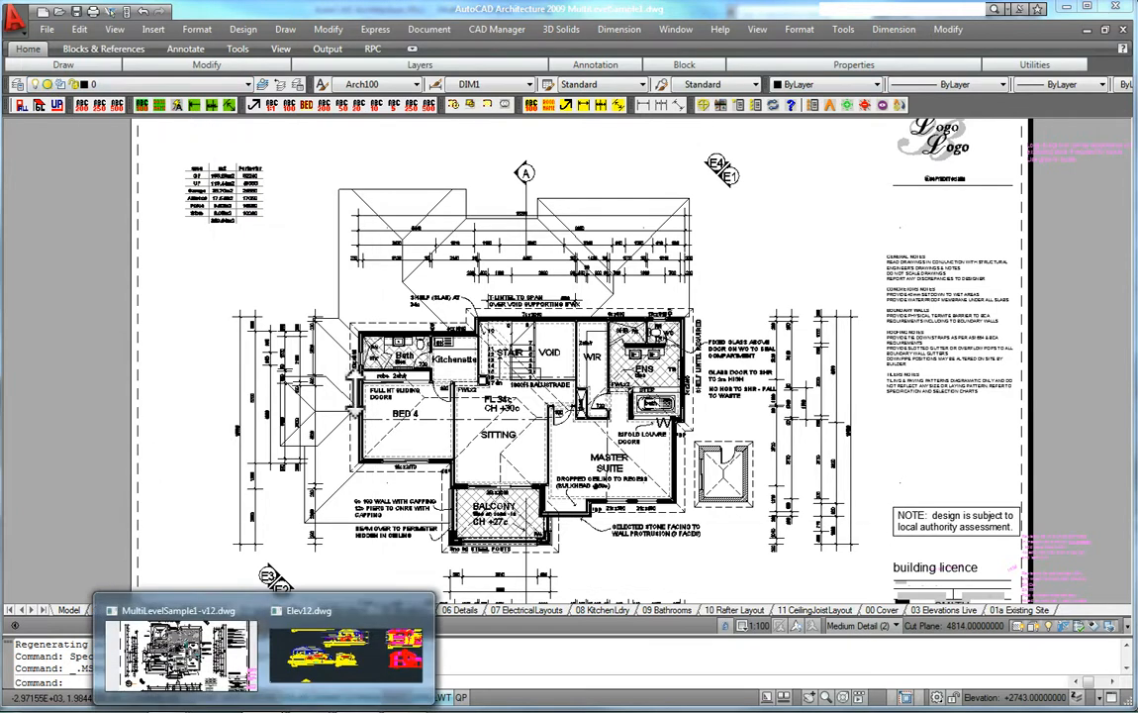
pyautogui.click(233, 643)
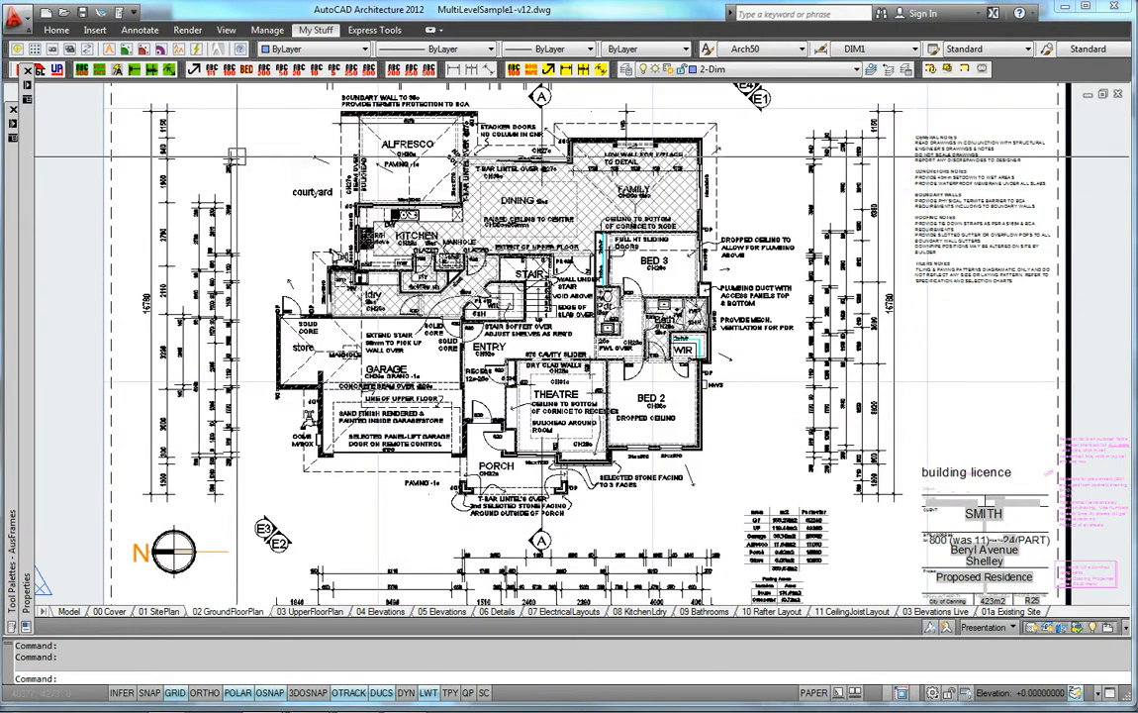
pyautogui.click(737, 71)
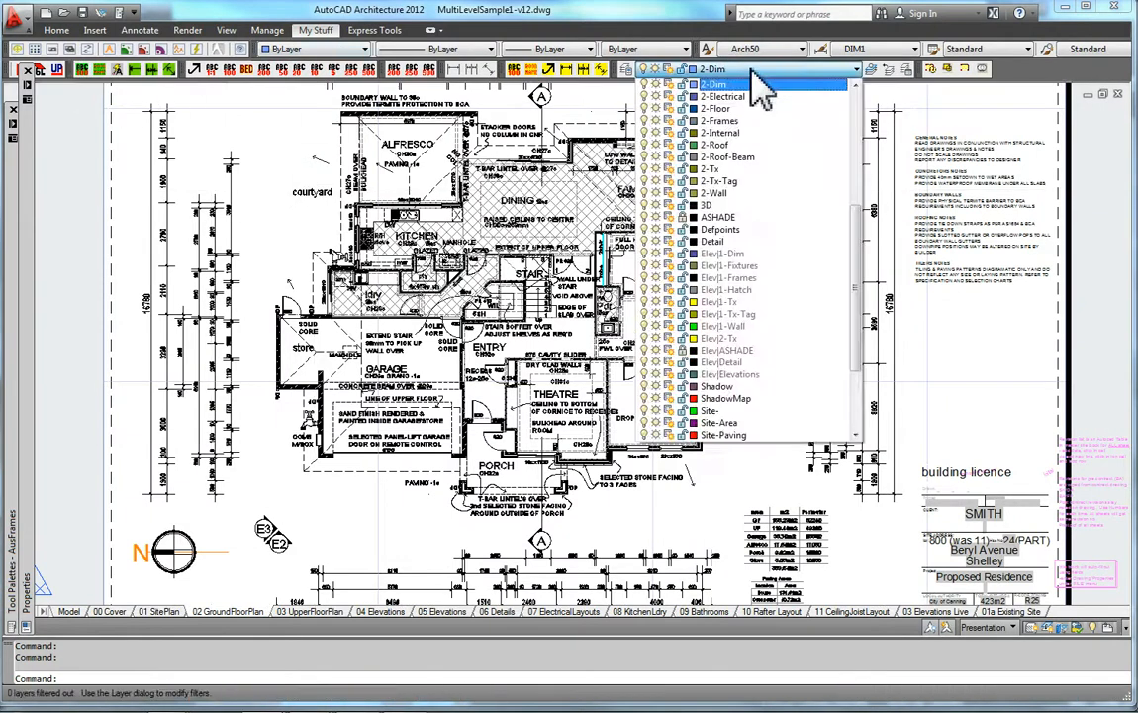
pyautogui.press('Escape')
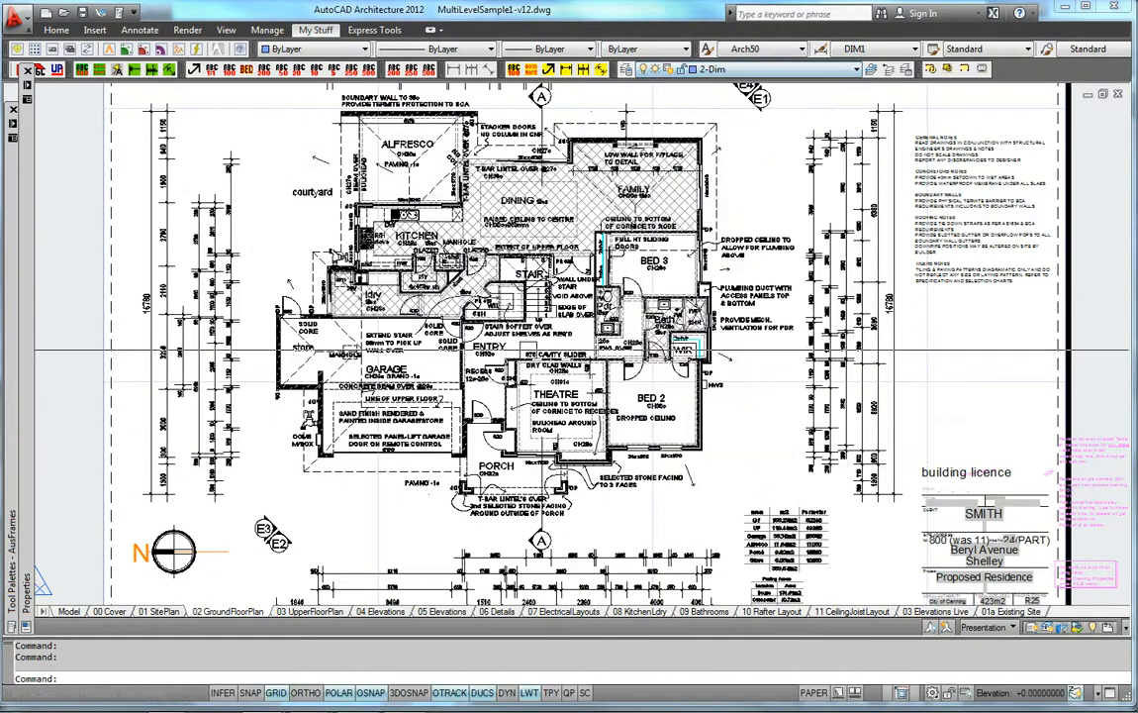
# Inspect the standard Home layer tools and scroll the layer list to the Site and Survey layers
pyautogui.click(57, 31)
pyautogui.click(610, 100)
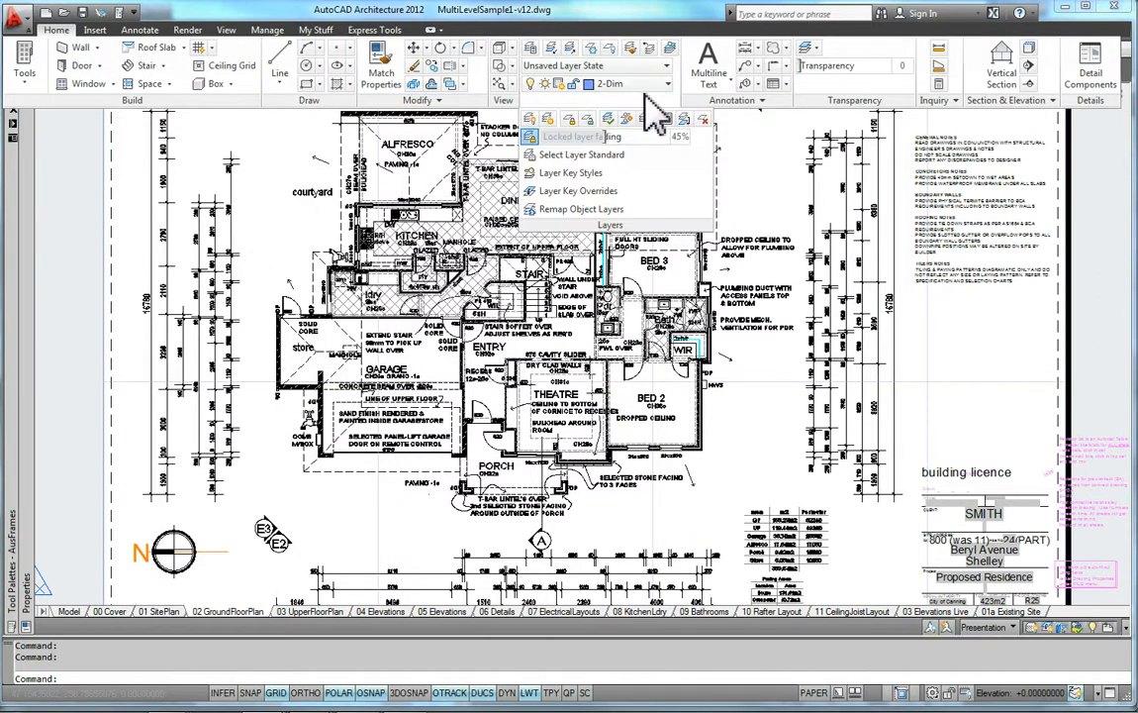
pyautogui.click(659, 83)
pyautogui.moveTo(697, 158); pyautogui.dragTo(708, 299)
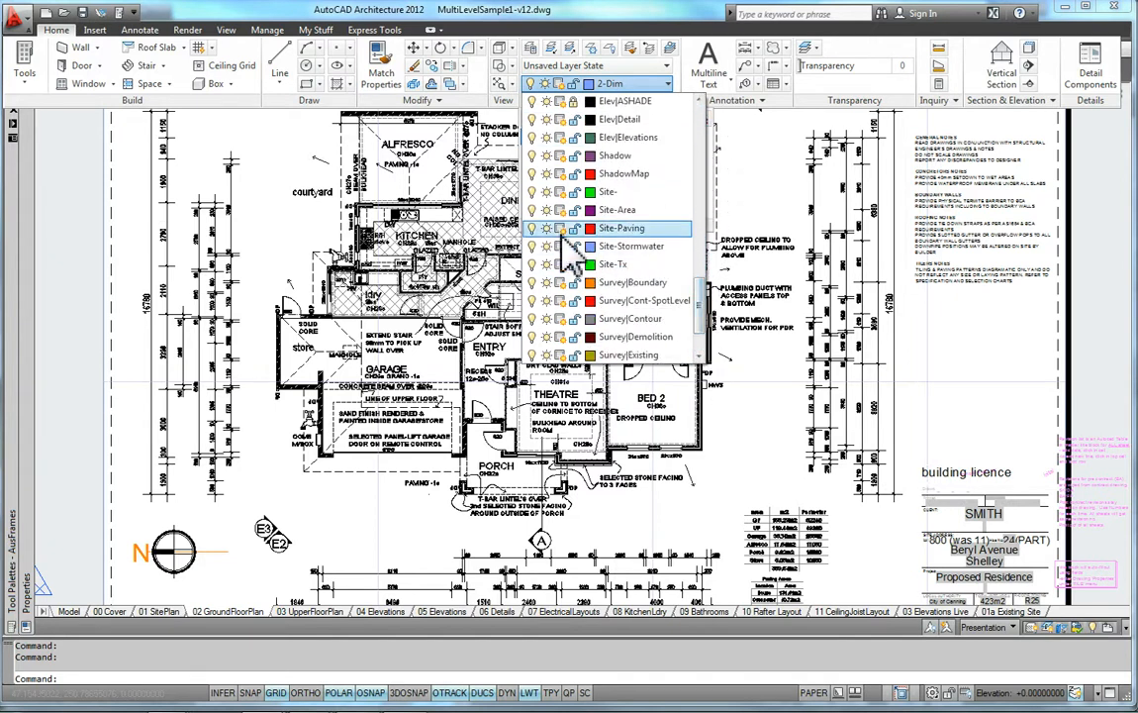
pyautogui.click(534, 100)
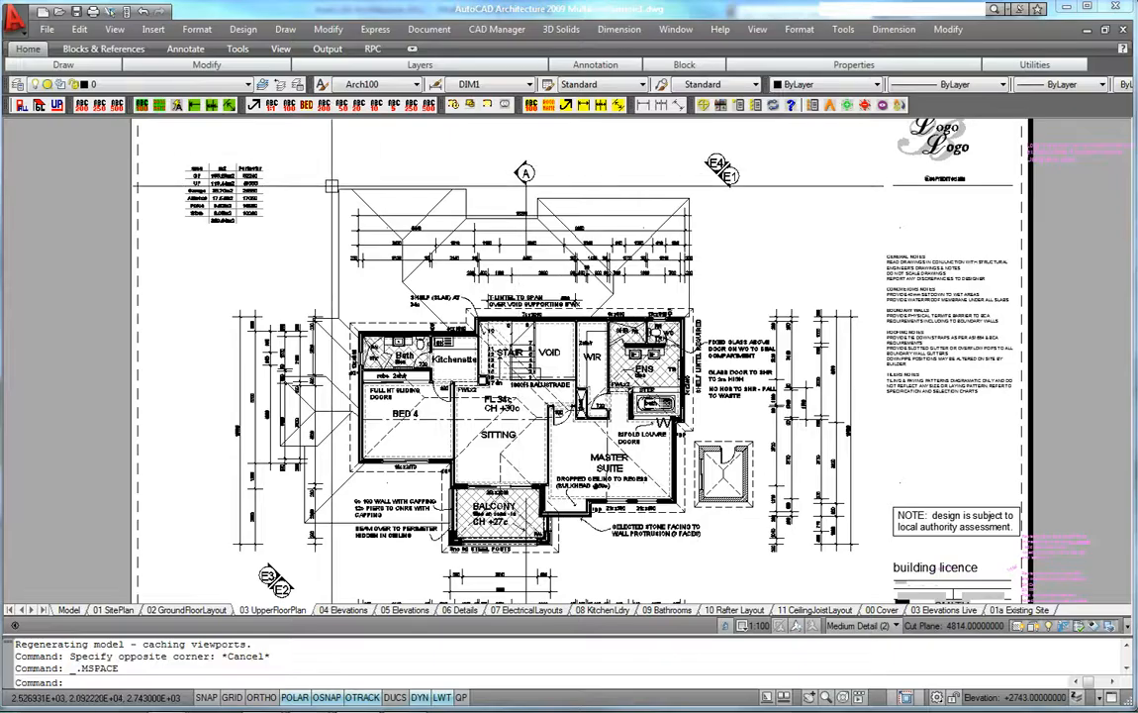
# Return to the upper floor plan in AutoCAD Architecture 2009 and scroll through its full layer list
pyautogui.click(238, 84)
pyautogui.moveTo(247, 129); pyautogui.dragTo(248, 305)
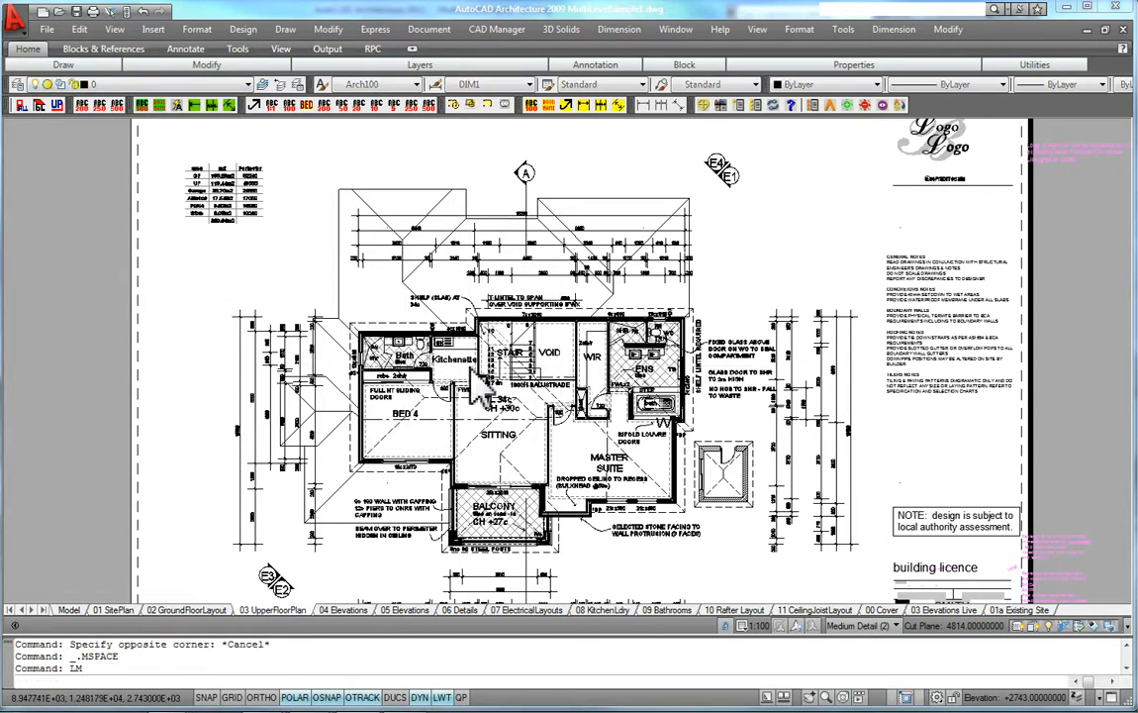
# Open the layer manager with LM and examine the level 1, level 2 and Elev xref layer names
pyautogui.press('Return')
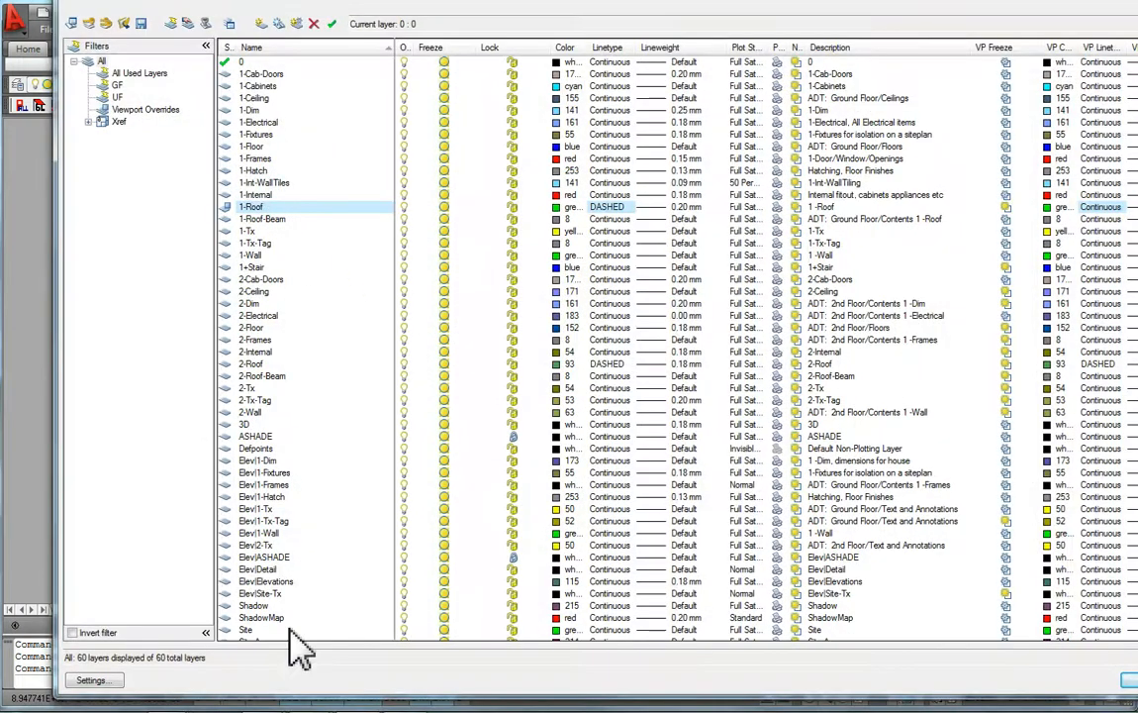
pyautogui.click(229, 158)
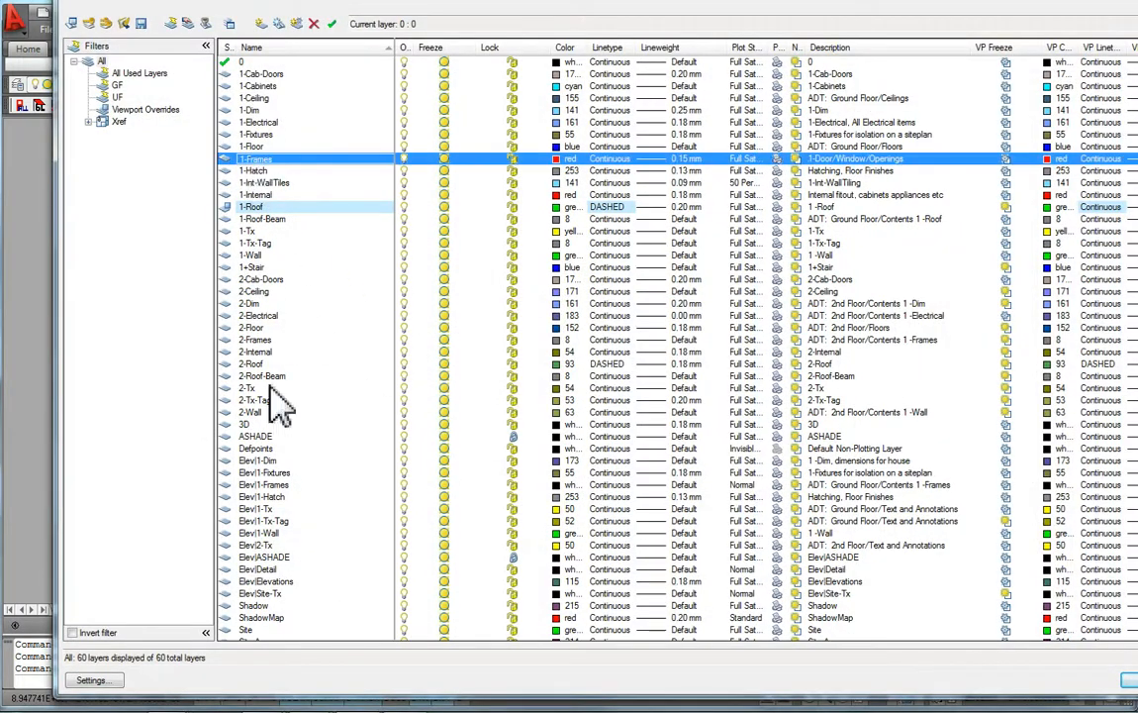
pyautogui.keyDown('shift'); pyautogui.click(269, 399); pyautogui.keyUp('shift')
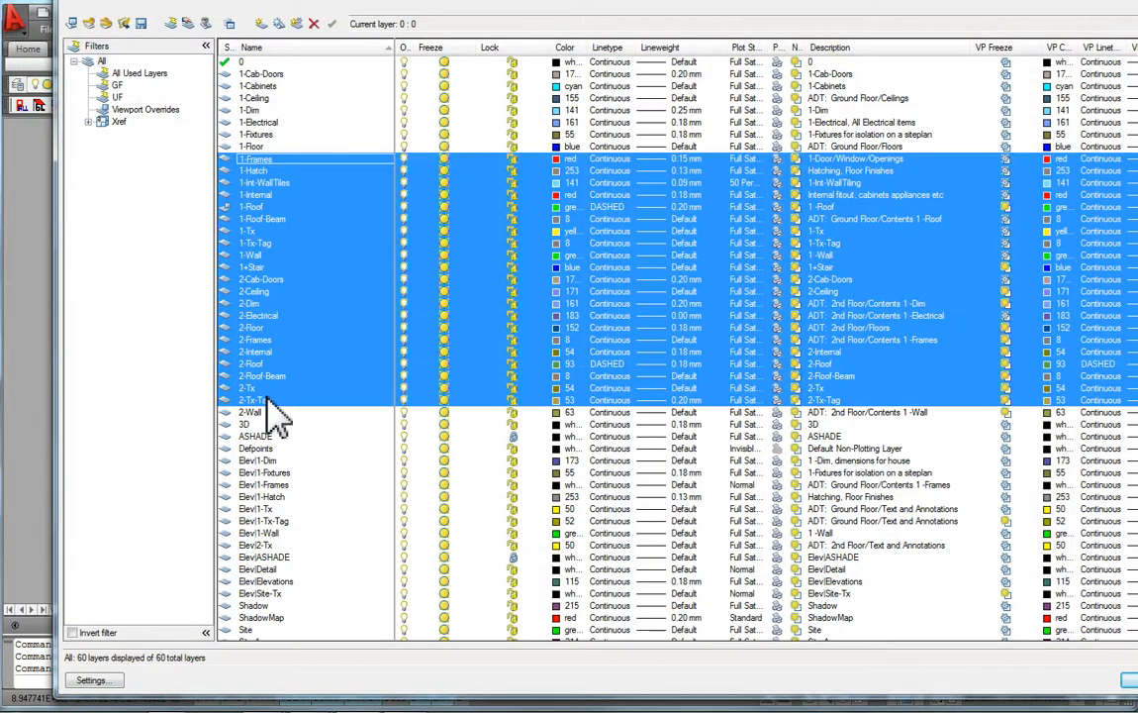
pyautogui.keyDown('ctrl'); pyautogui.click(260, 496); pyautogui.keyUp('ctrl')
pyautogui.keyDown('ctrl'); pyautogui.click(259, 484); pyautogui.keyUp('ctrl')
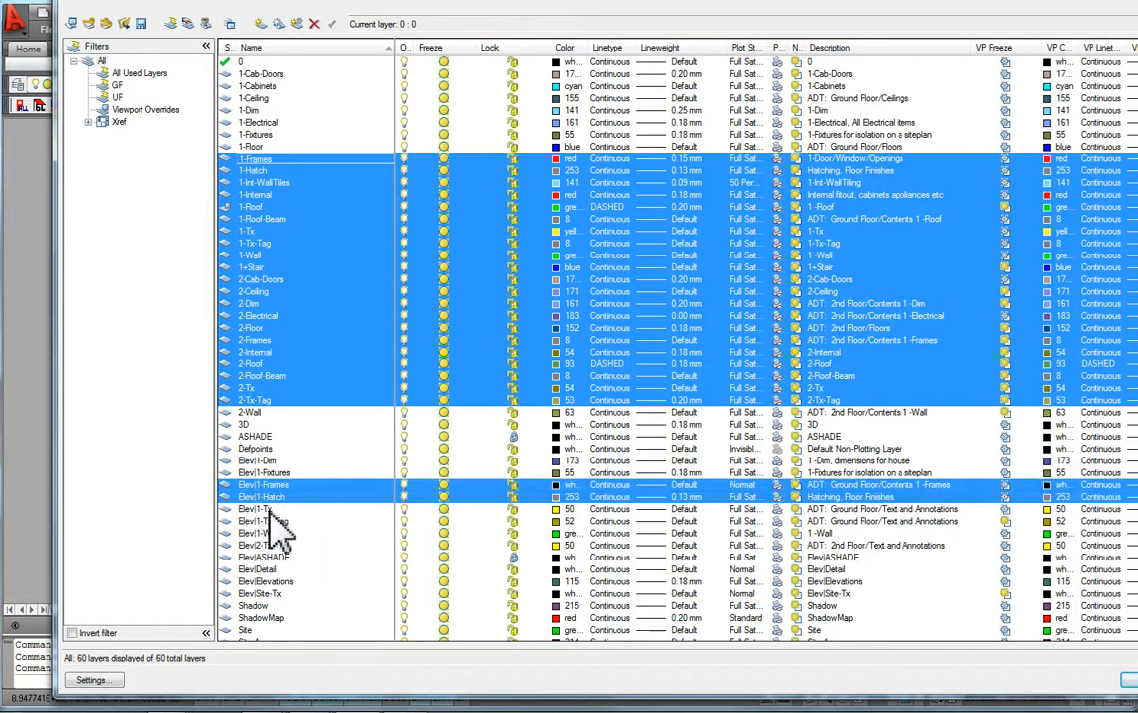
pyautogui.keyDown('ctrl'); pyautogui.click(261, 556); pyautogui.keyUp('ctrl')
pyautogui.keyDown('ctrl'); pyautogui.click(265, 593); pyautogui.keyUp('ctrl')
pyautogui.click(280, 376)
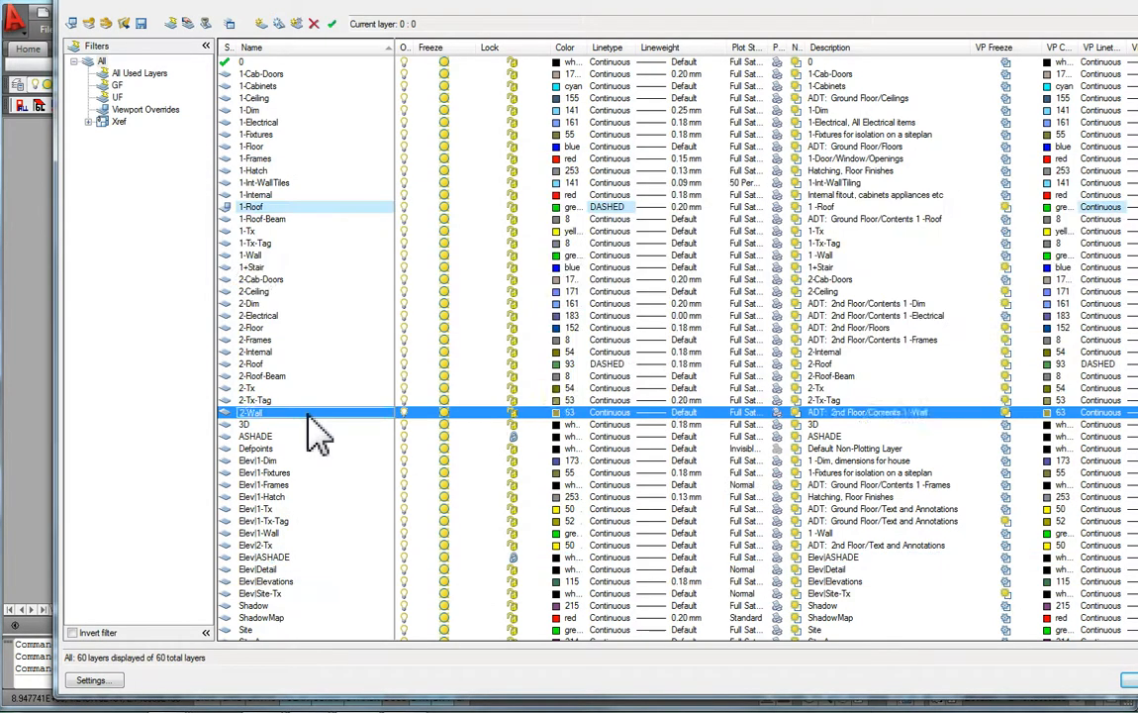
pyautogui.click(277, 268)
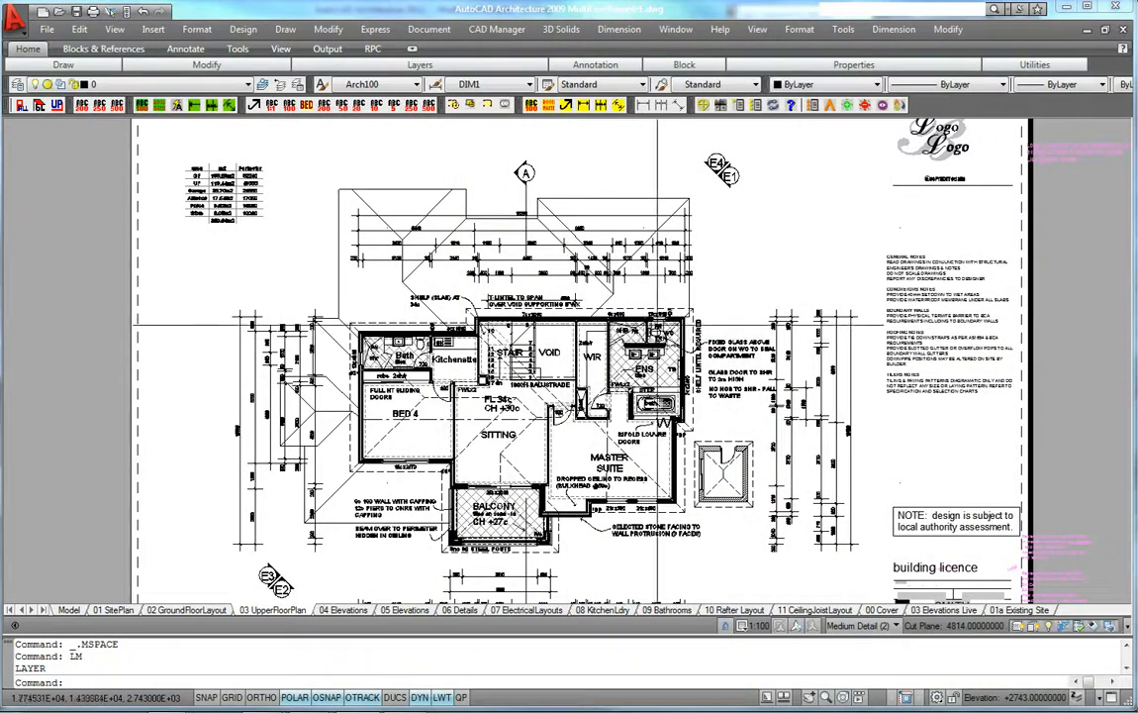
# Set the second floor level to 2743 mm with the SETFL2 command in the upper floor viewport
pyautogui.moveTo(561, 422); pyautogui.dragTo(572, 311, button='middle')
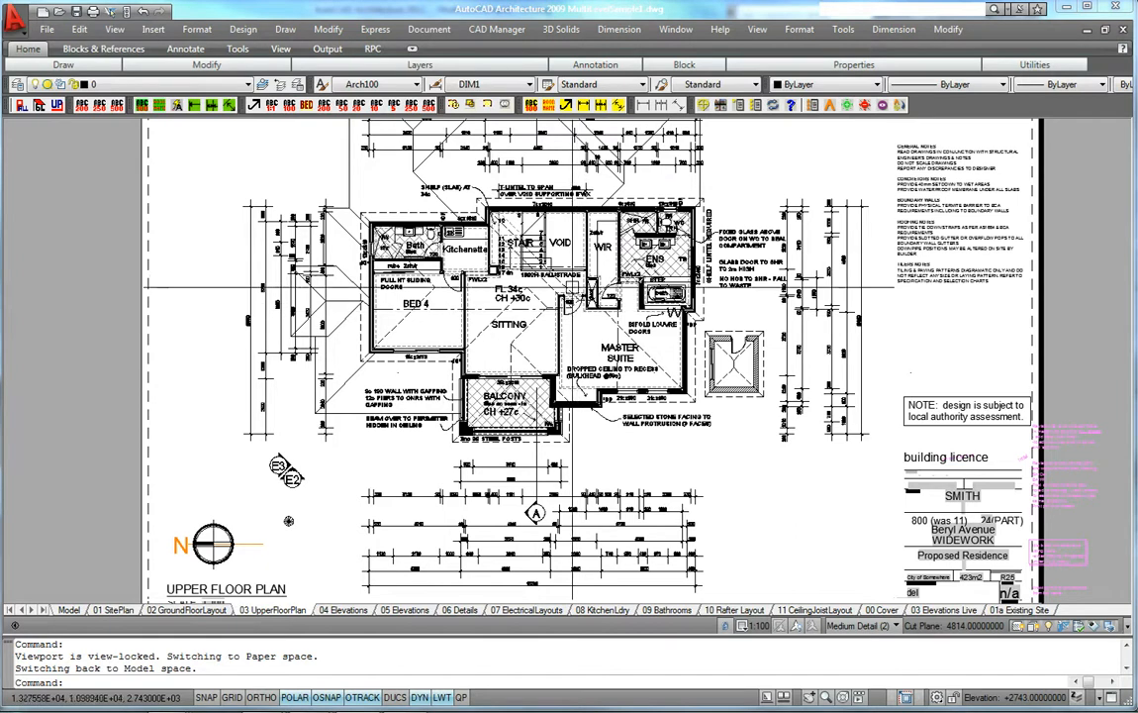
pyautogui.moveTo(514, 297); pyautogui.dragTo(419, 365, button='middle')
pyautogui.scroll(3, 454, 356)
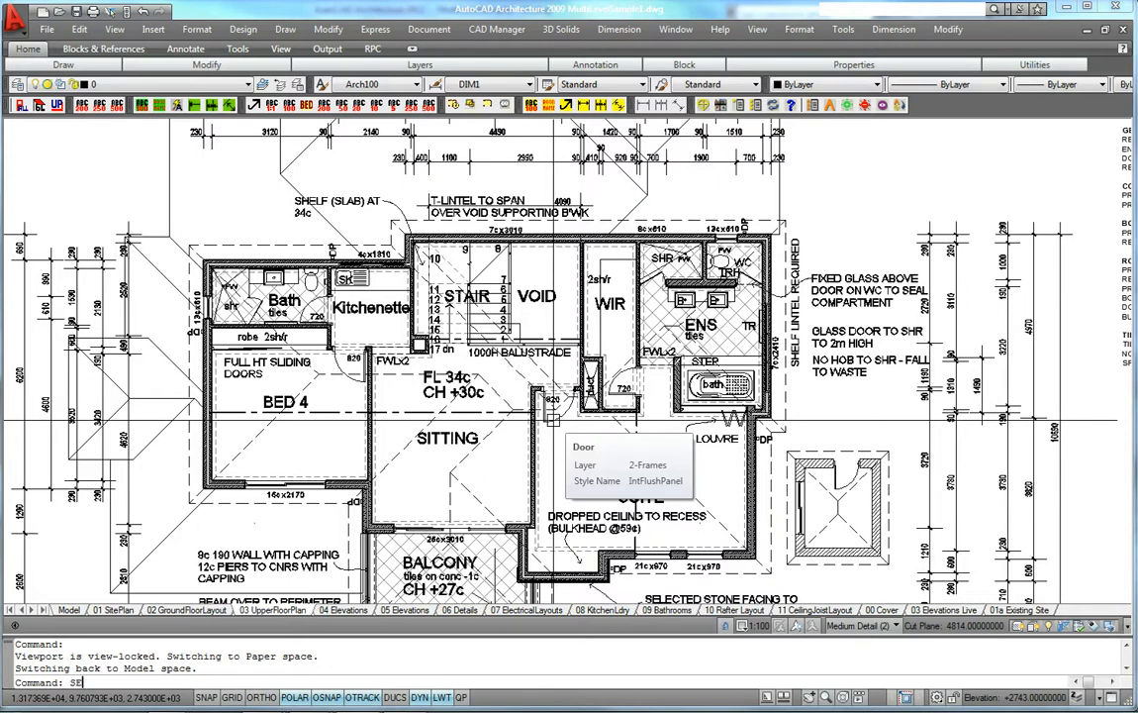
pyautogui.write('ETF')
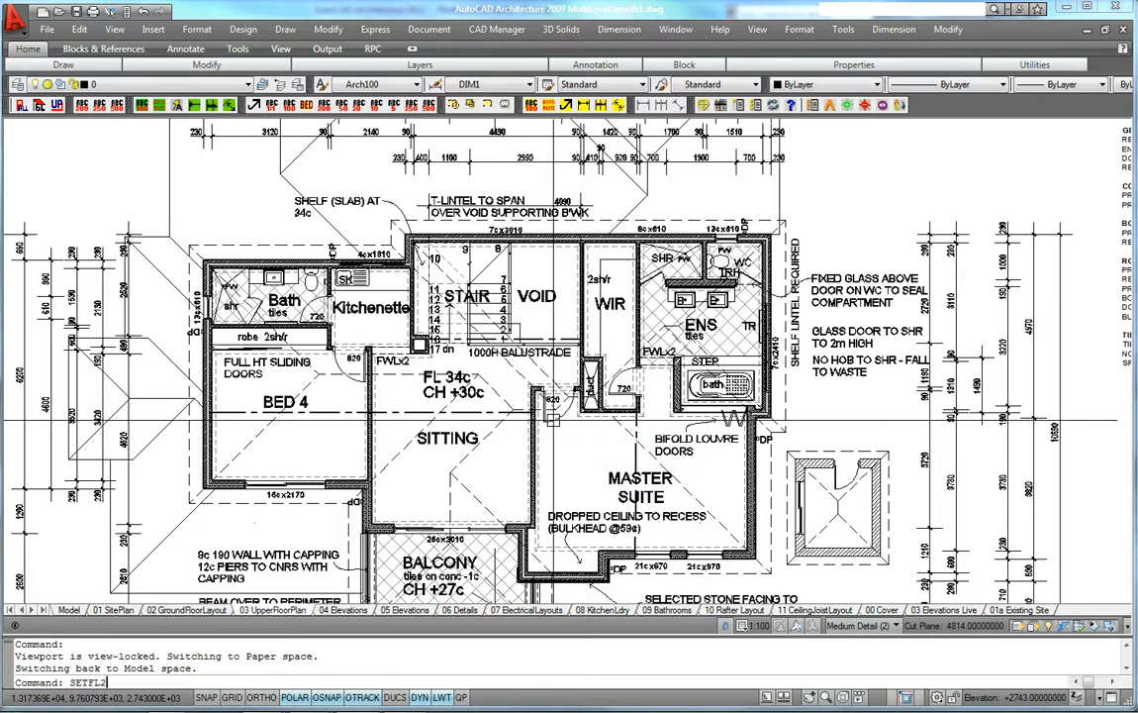
pyautogui.write('L2')
pyautogui.press('Return')
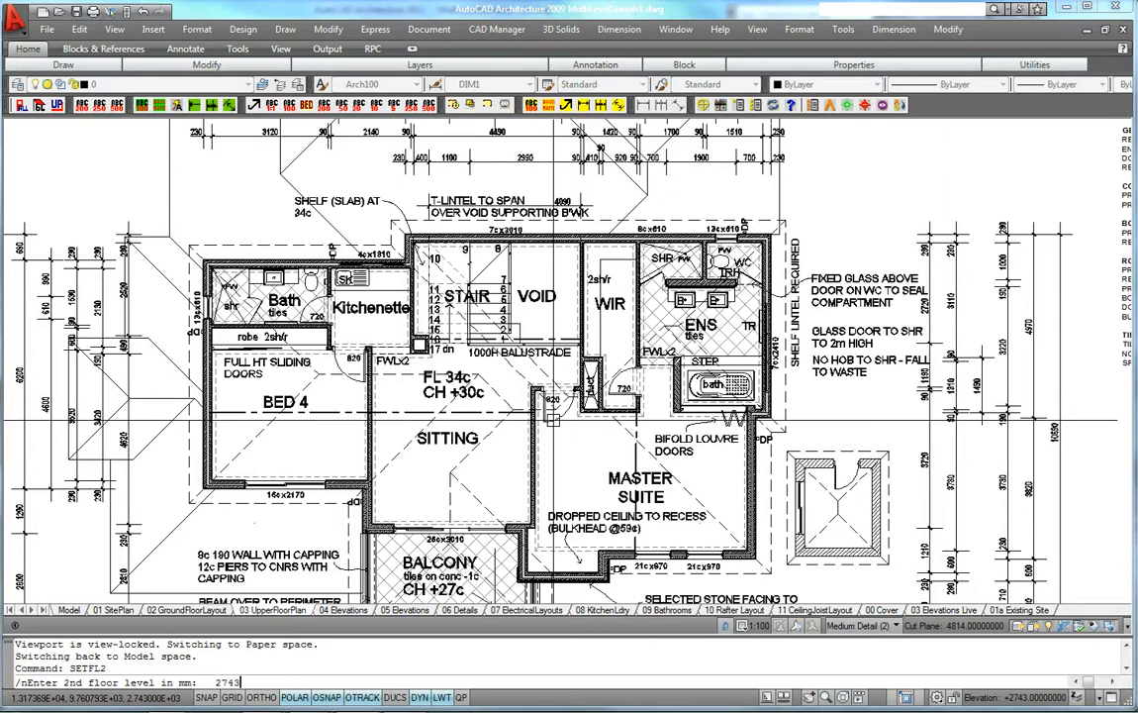
pyautogui.press('Return')
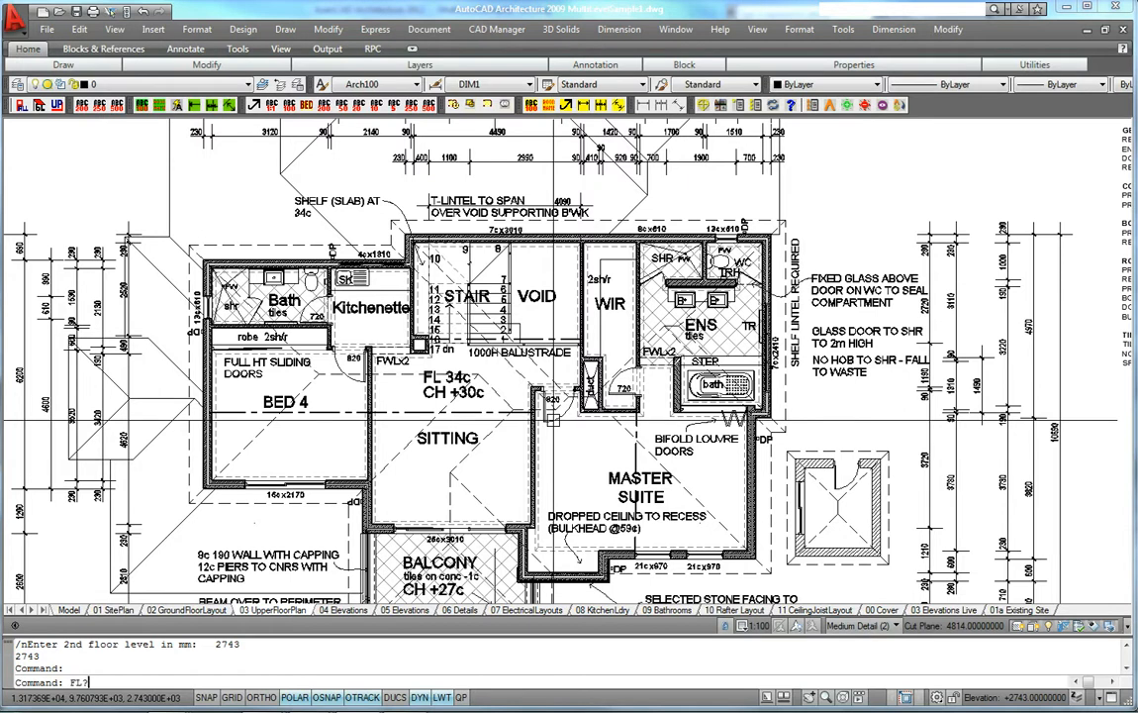
# List the stored floor levels with the FL? command and review the levels 1 to 4 in the text window
pyautogui.press('Return')
pyautogui.press('F2')
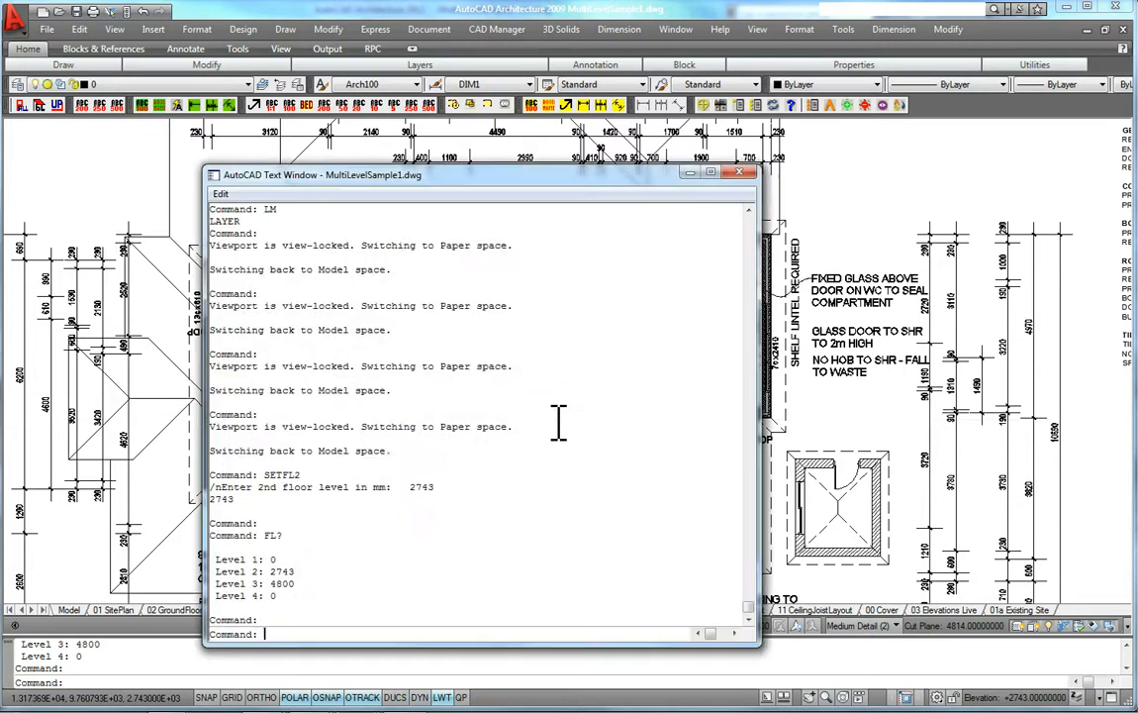
pyautogui.moveTo(305, 589); pyautogui.dragTo(225, 591)
pyautogui.click(217, 591)
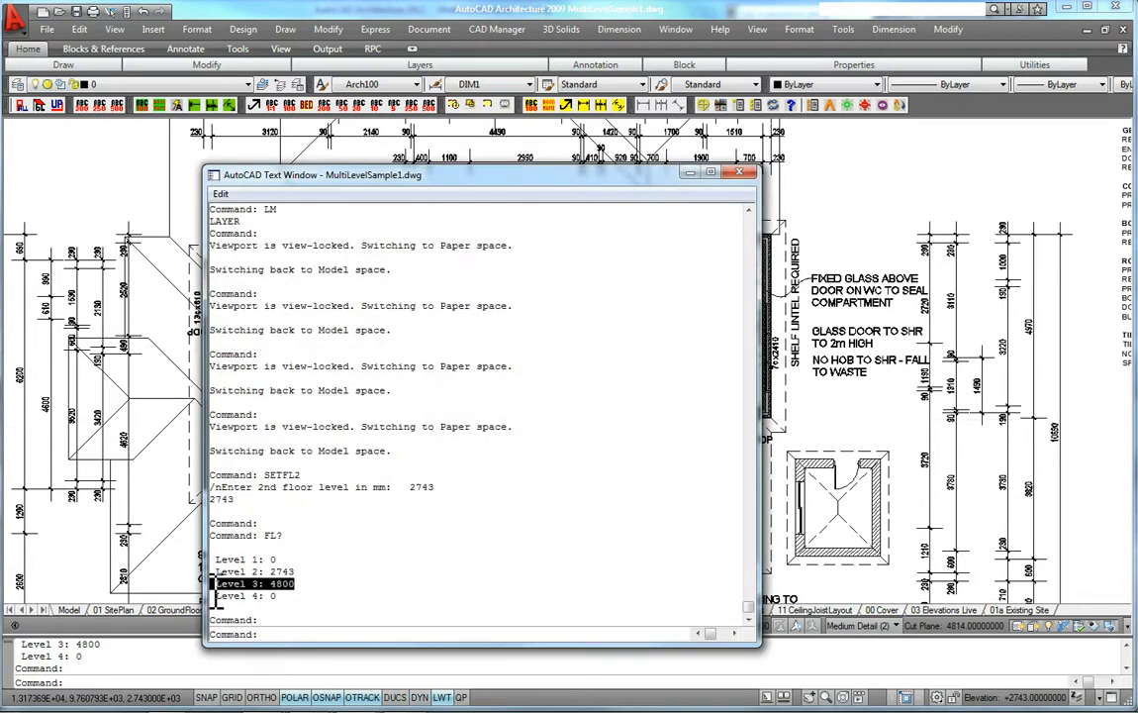
pyautogui.moveTo(310, 572); pyautogui.dragTo(214, 563)
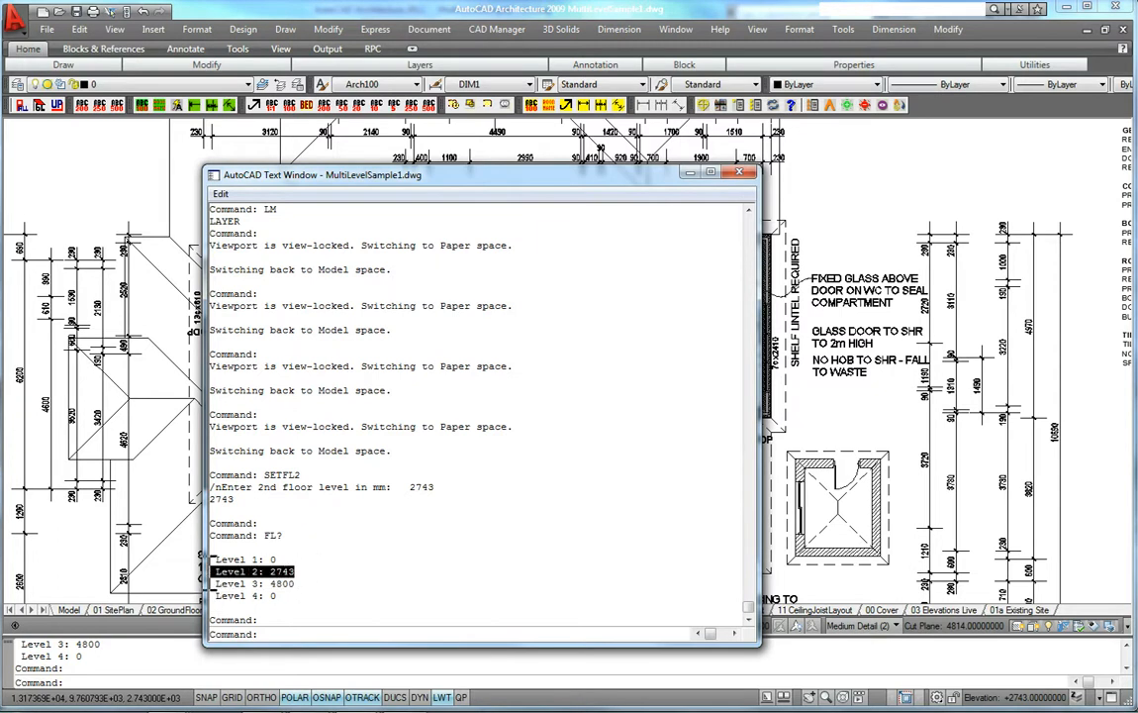
pyautogui.click(277, 558)
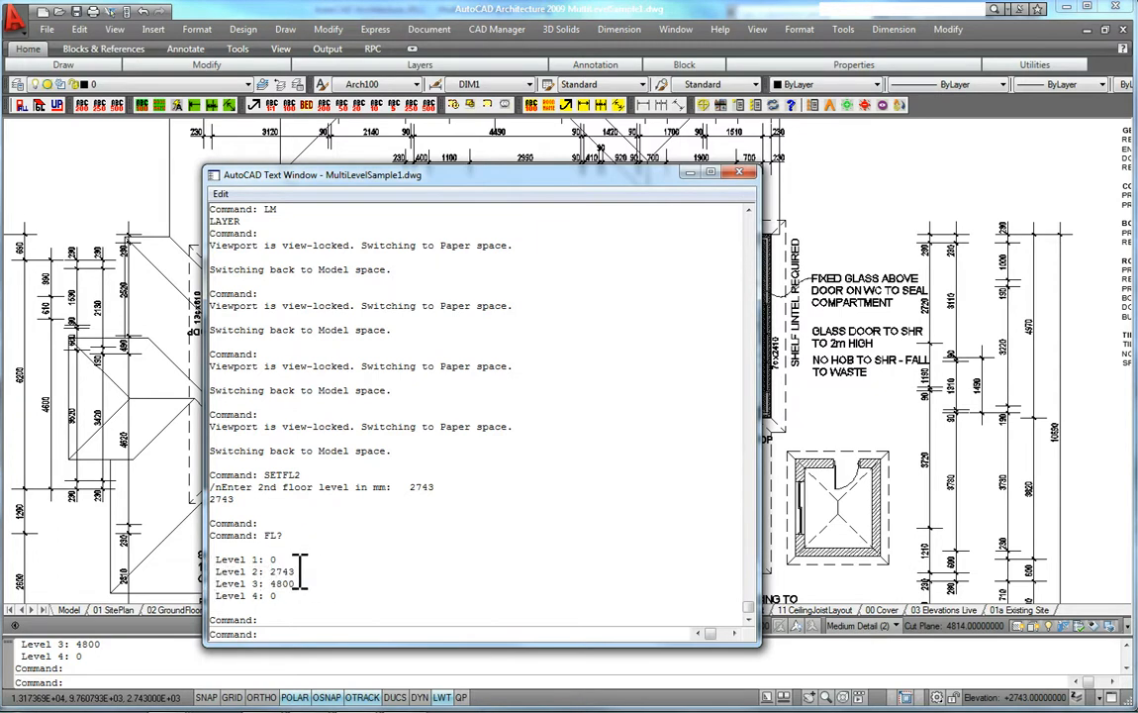
pyautogui.moveTo(290, 587)
pyautogui.mouseDown()
pyautogui.moveTo(254, 572)
pyautogui.moveTo(290, 582)
pyautogui.moveTo(276, 573)
pyautogui.mouseUp()
pyautogui.click(739, 173)
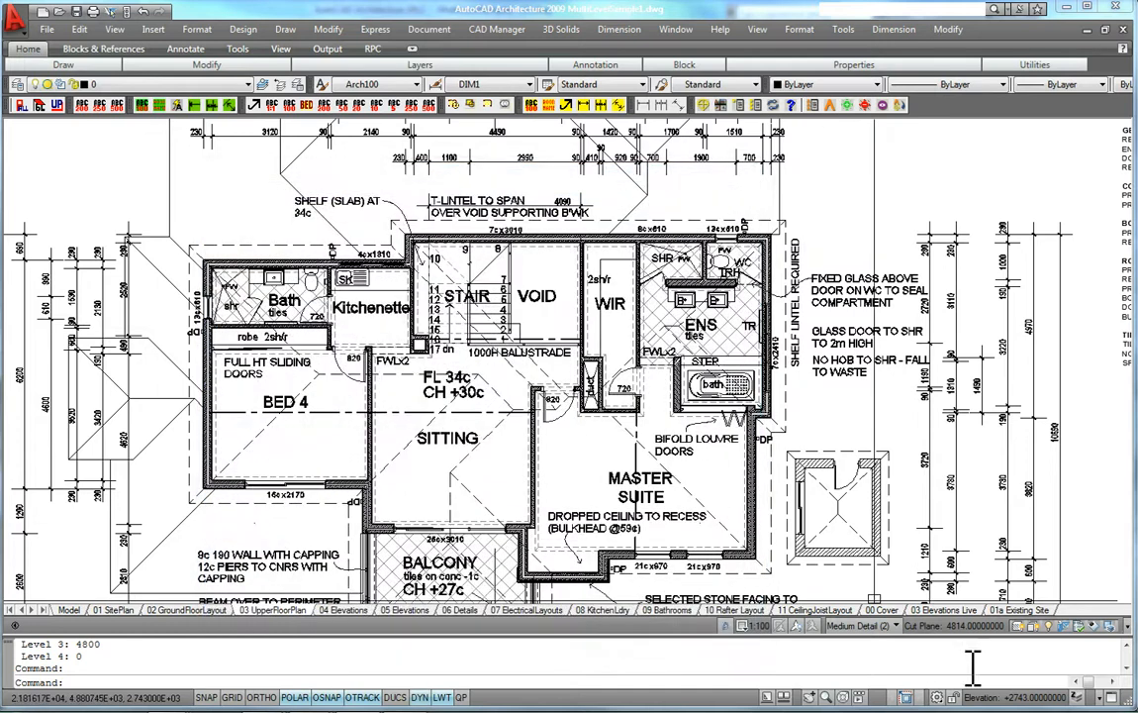
# Inspect the layer key overrides of the Multi-Level style and close them without changes
pyautogui.scroll(-5, 592, 429)
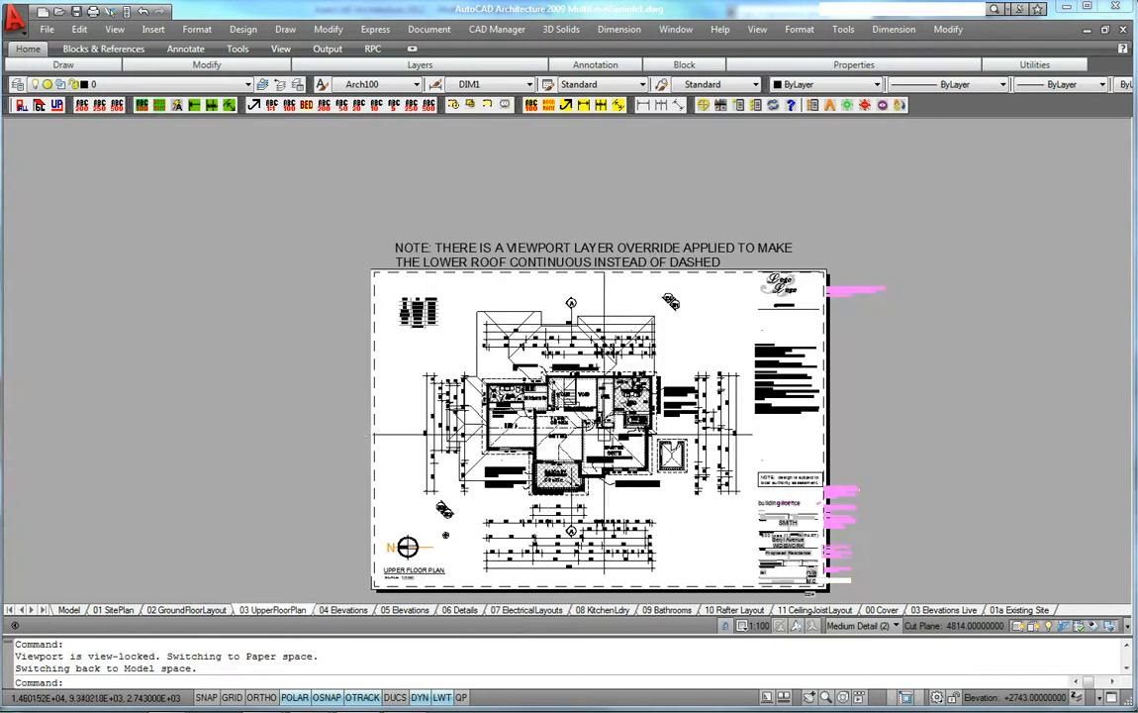
pyautogui.scroll(5, 548, 436)
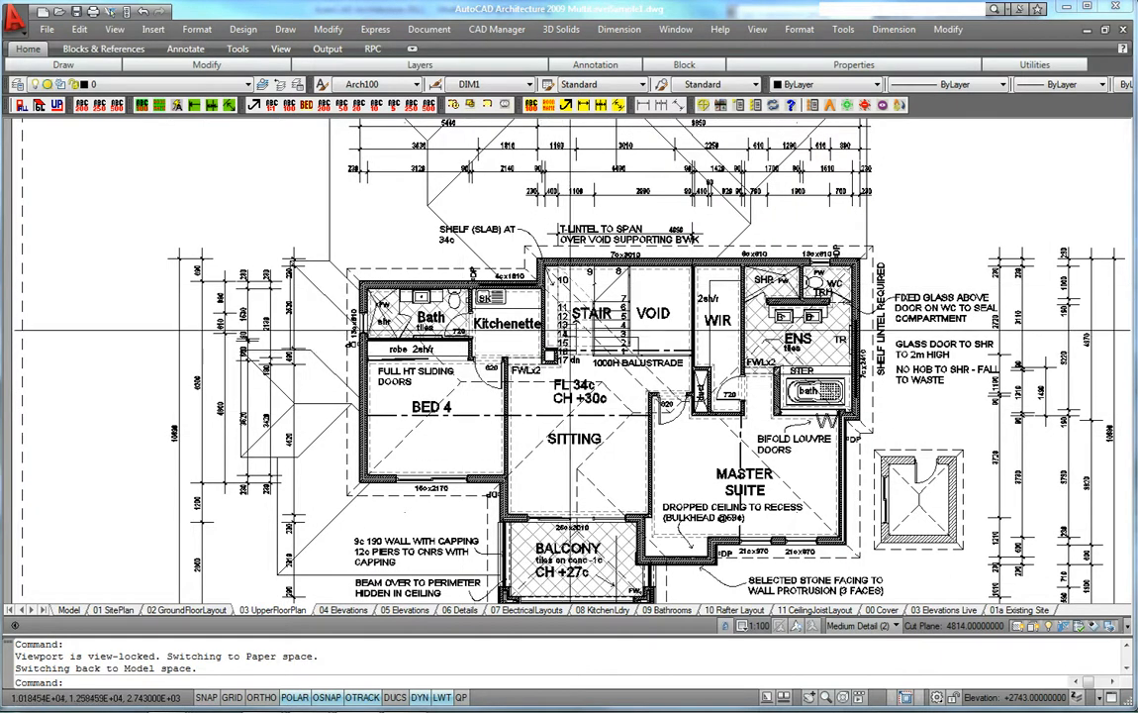
pyautogui.scroll(-2, 717, 426)
pyautogui.scroll(2, 718, 425)
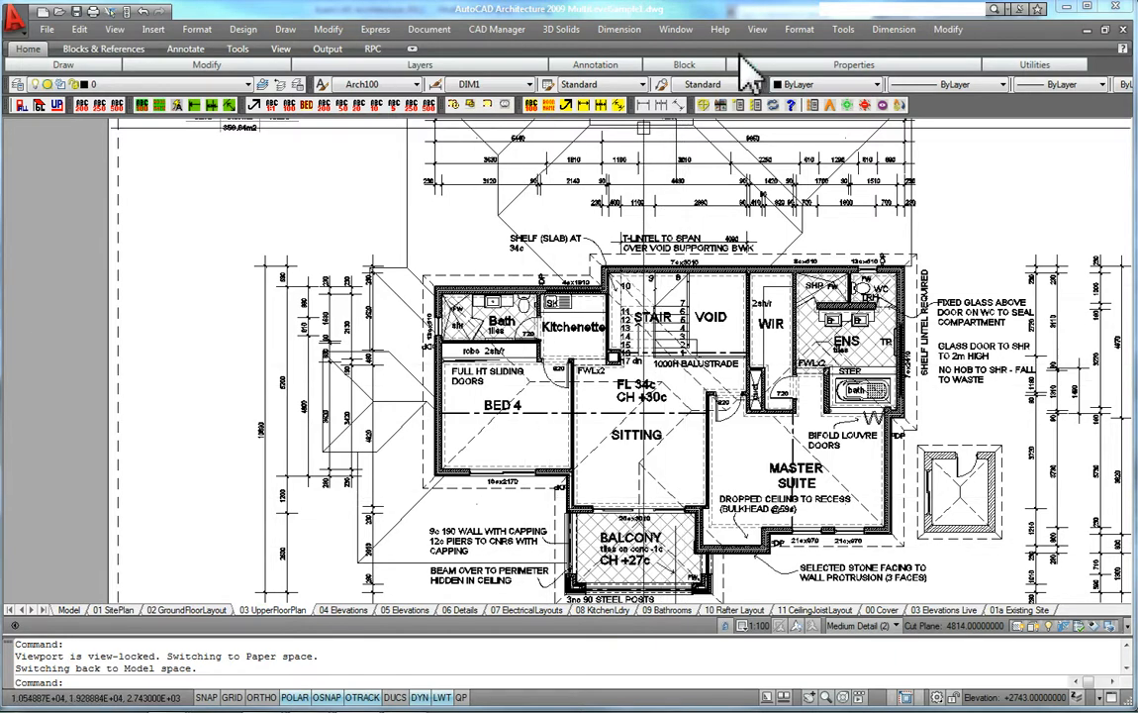
pyautogui.click(1032, 626)
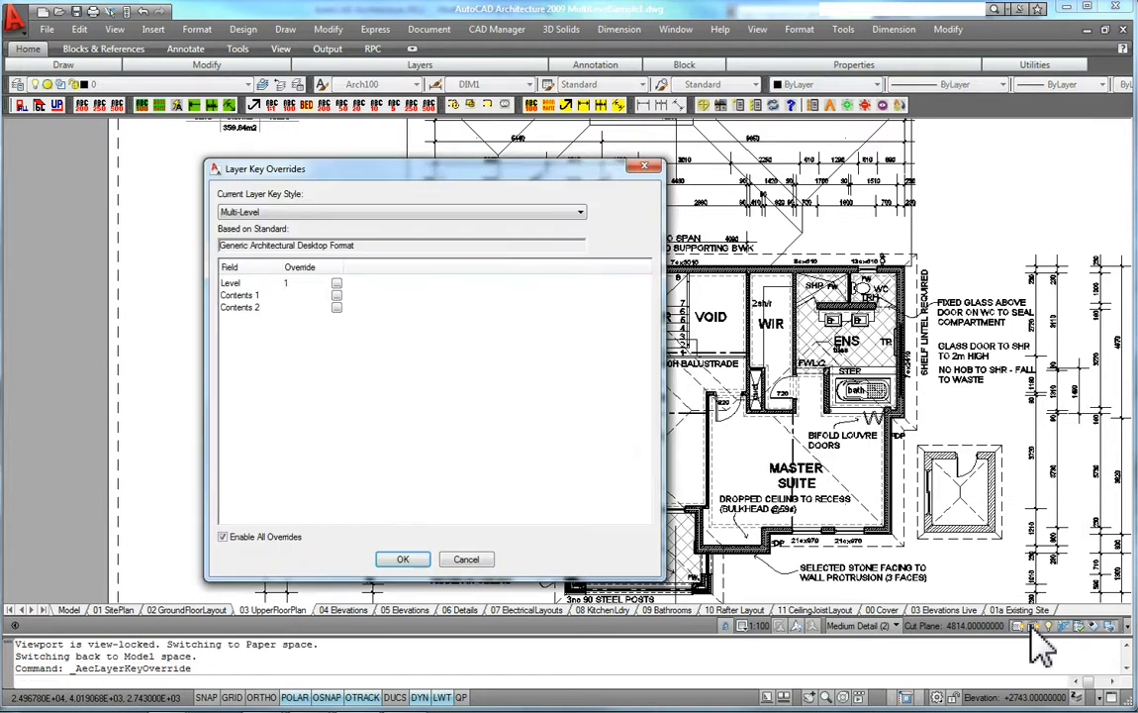
pyautogui.click(475, 559)
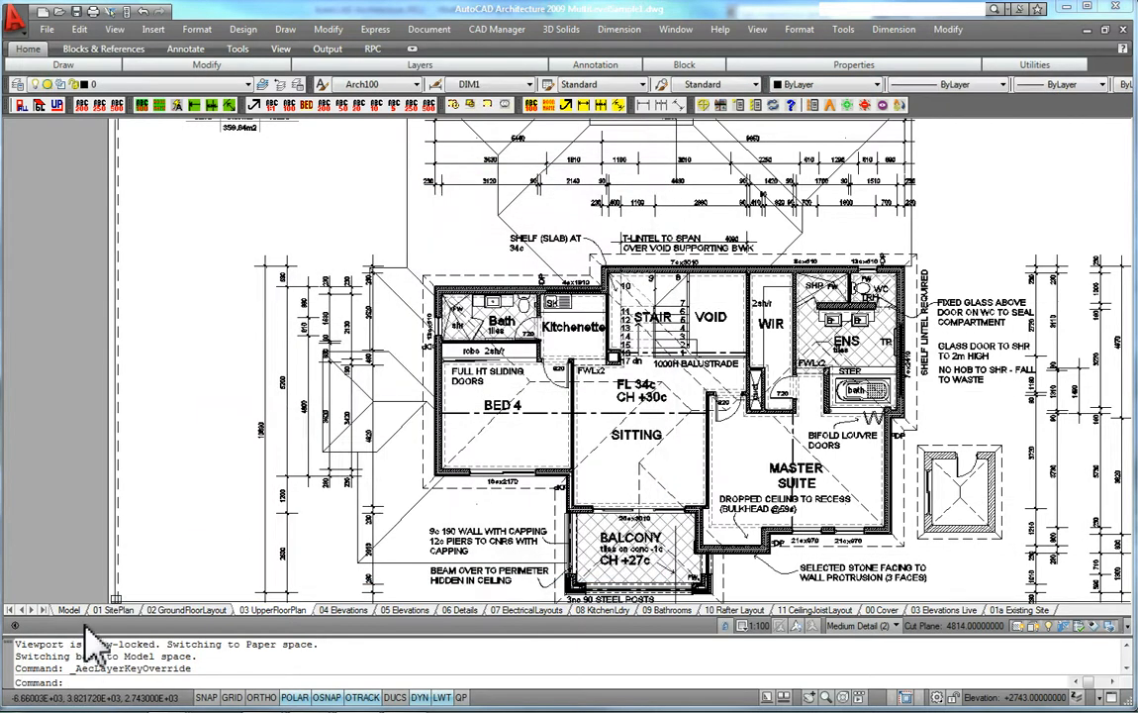
# Examine the small detached outbuilding beside the master suite in the upper floor viewport
pyautogui.moveTo(818, 469); pyautogui.dragTo(616, 461, button='middle')
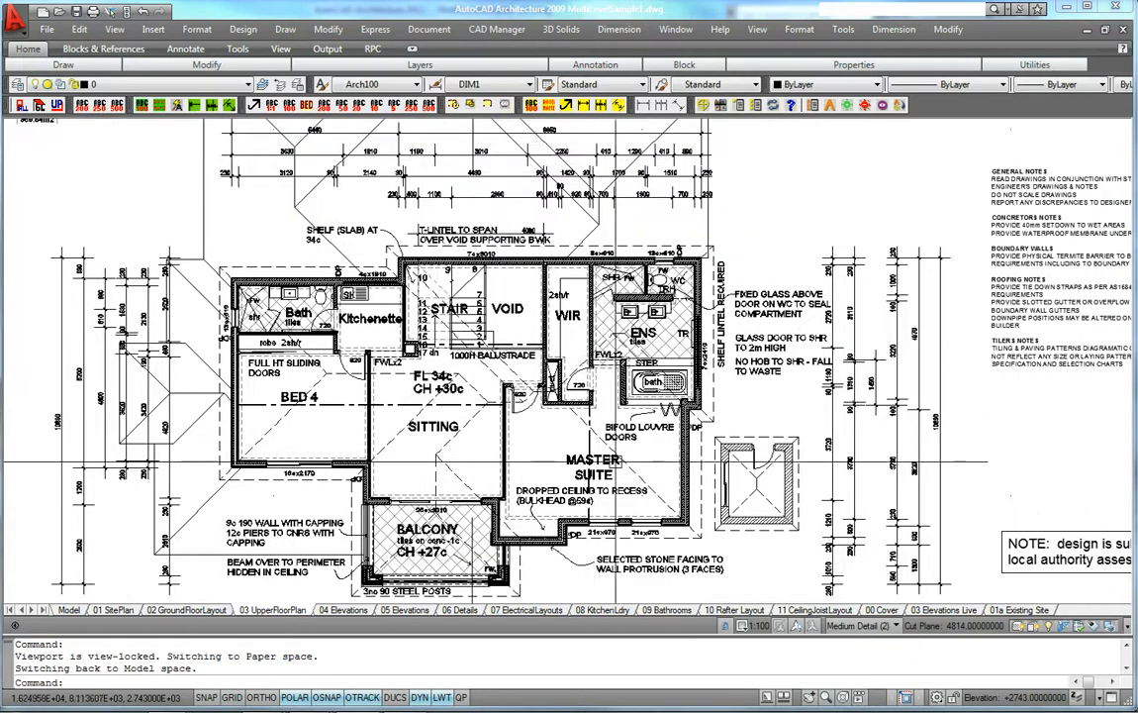
pyautogui.scroll(5, 810, 497)
pyautogui.click(680, 465)
pyautogui.click(678, 460)
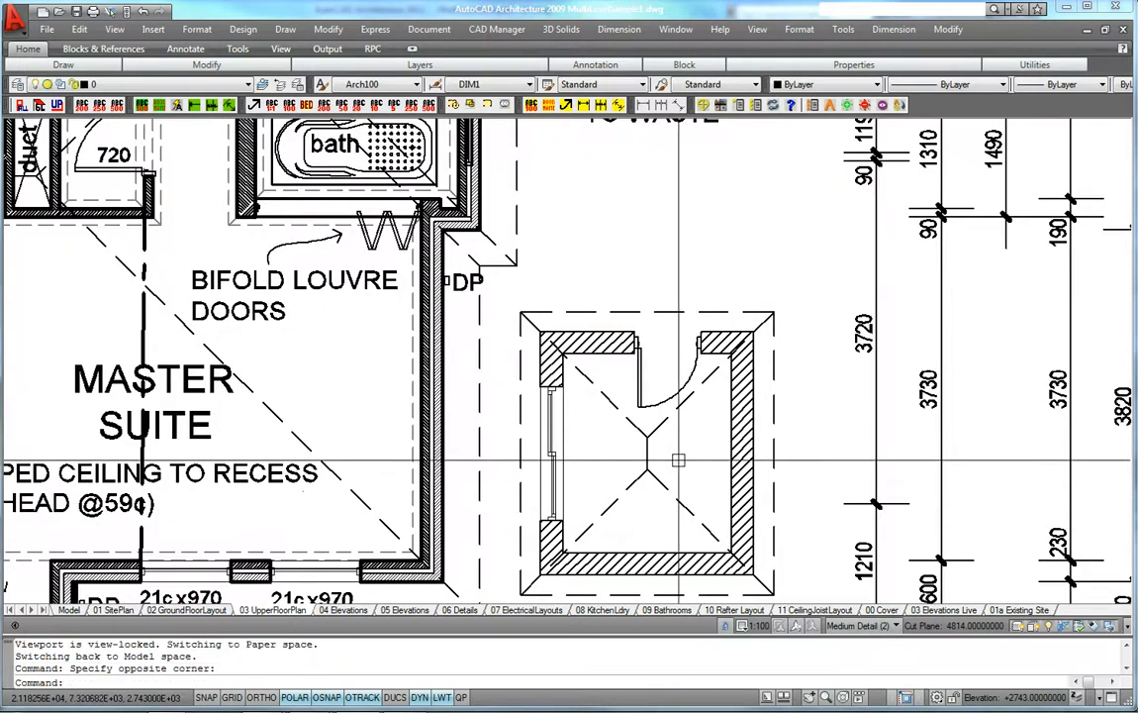
pyautogui.scroll(-5, 733, 462)
pyautogui.press('Escape')
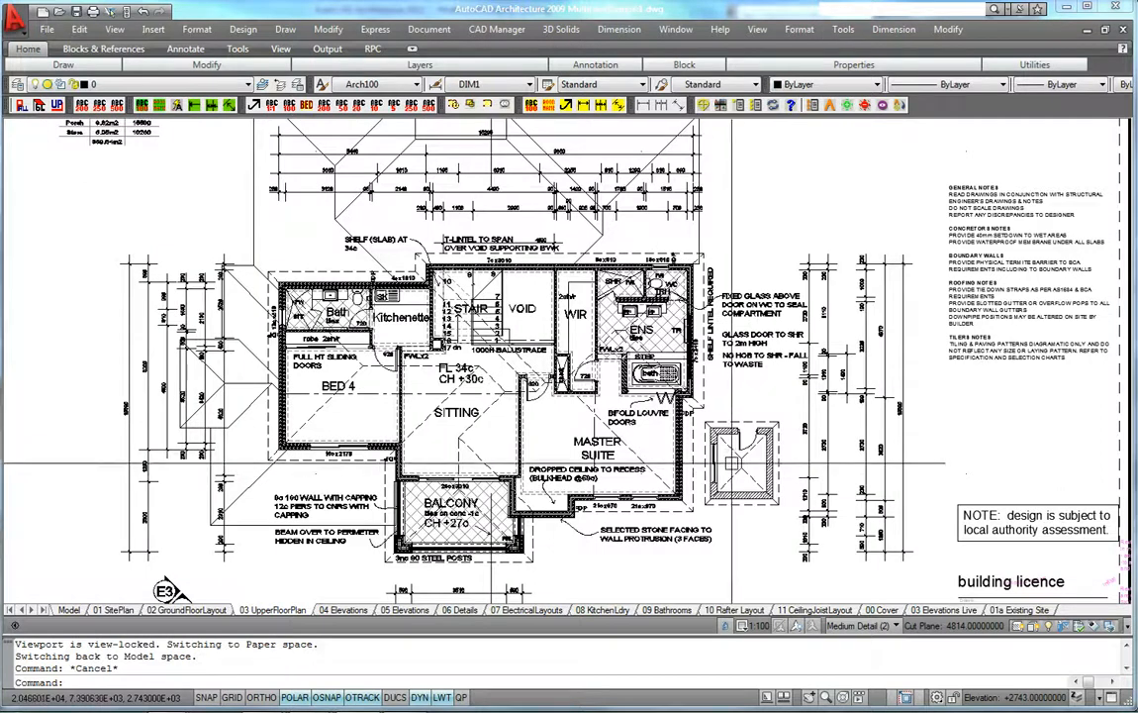
pyautogui.scroll(3, 732, 462)
pyautogui.scroll(-3, 730, 462)
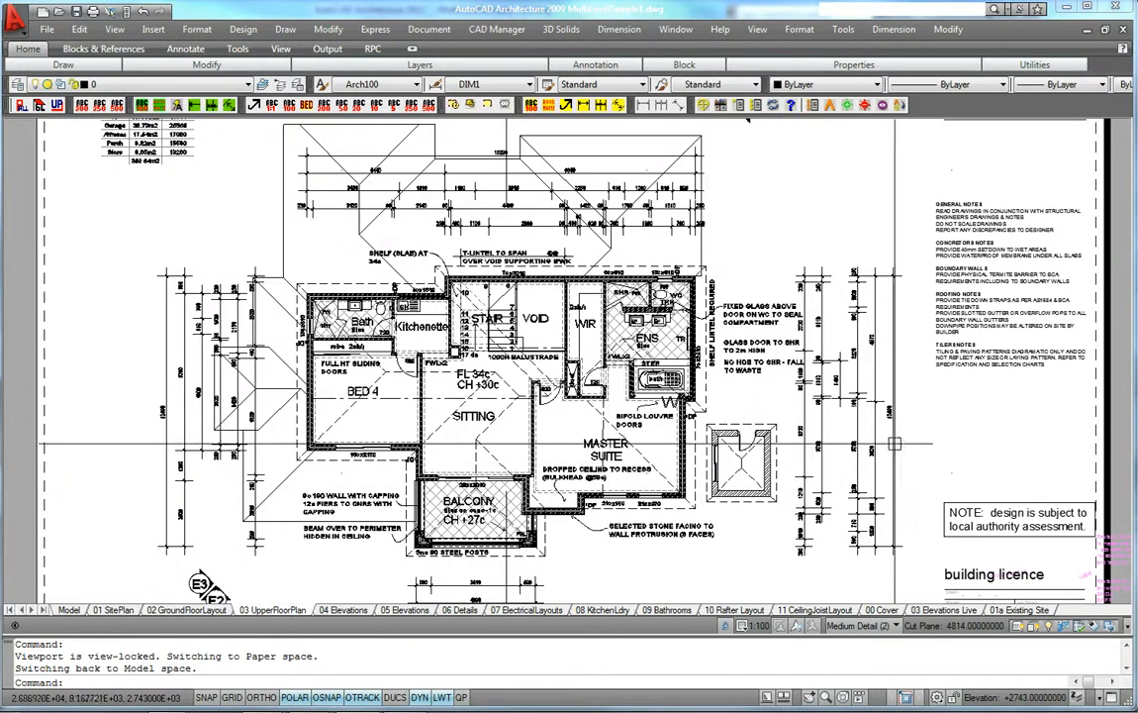
# Return to paper space on the upper floor layout and inspect the title block fields
pyautogui.doubleClick(974, 460)
pyautogui.scroll(-3, 676, 448)
pyautogui.moveTo(722, 467); pyautogui.dragTo(679, 386, button='middle')
pyautogui.scroll(3, 842, 517)
pyautogui.click(807, 420)
pyautogui.scroll(3, 847, 462)
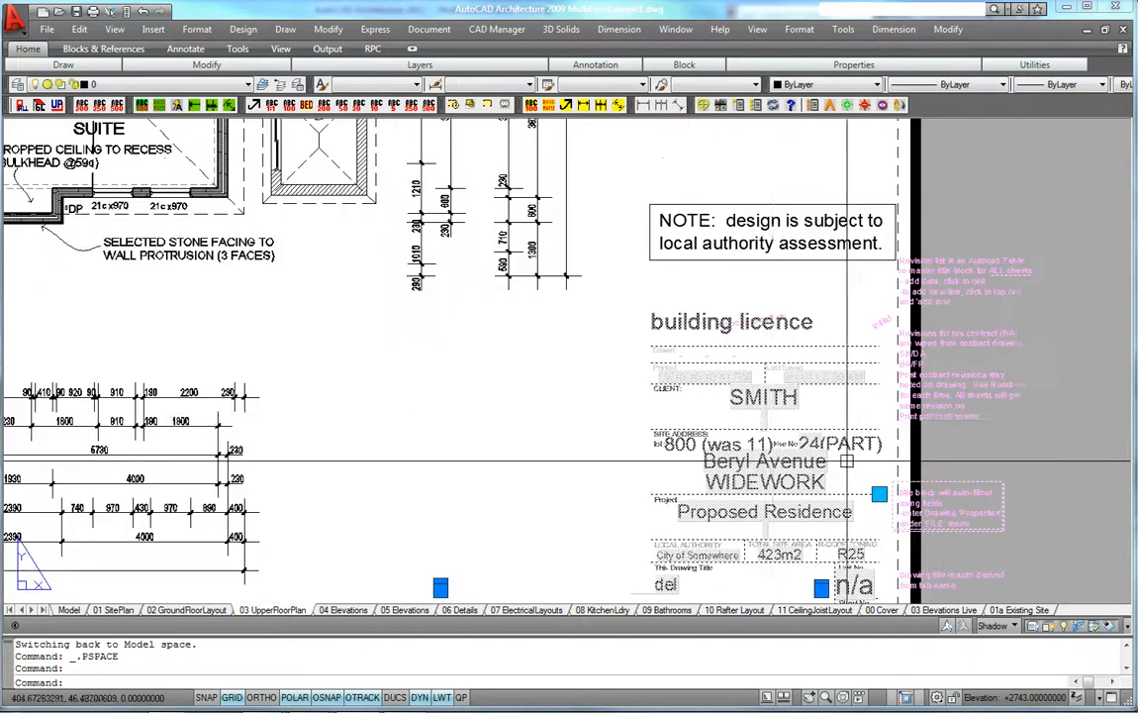
pyautogui.press('Escape')
pyautogui.moveTo(772, 416); pyautogui.dragTo(770, 377, button='middle')
pyautogui.click(762, 381)
pyautogui.rightClick(762, 381)
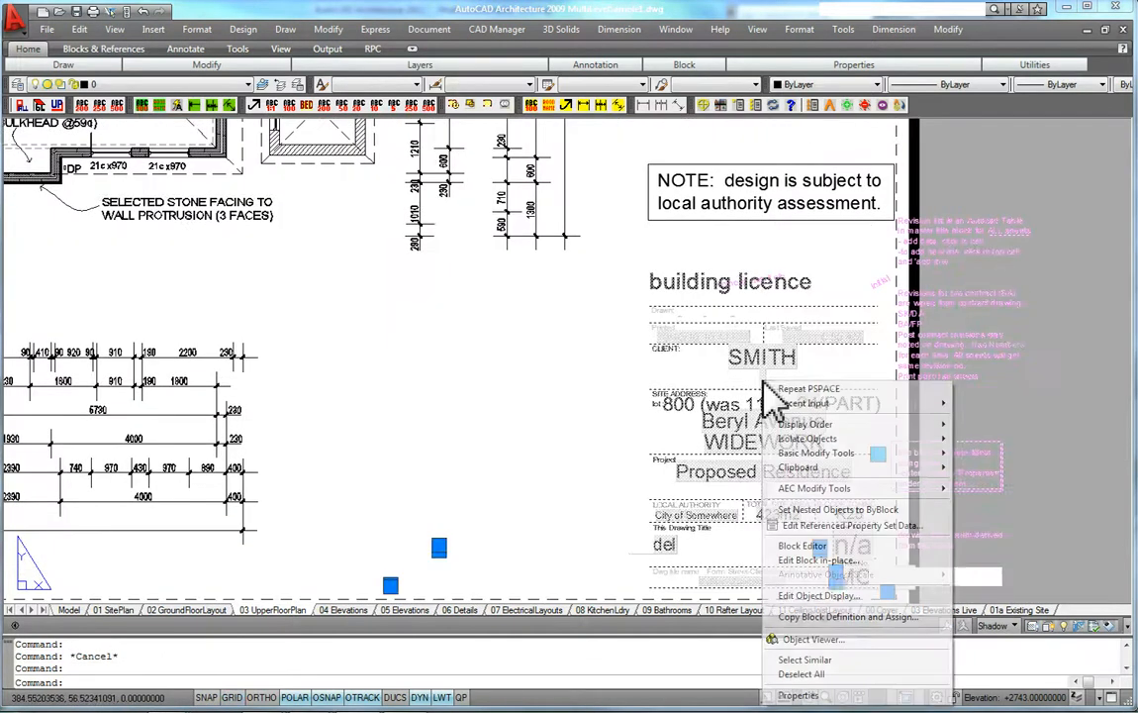
pyautogui.press('Escape')
pyautogui.press('Escape')
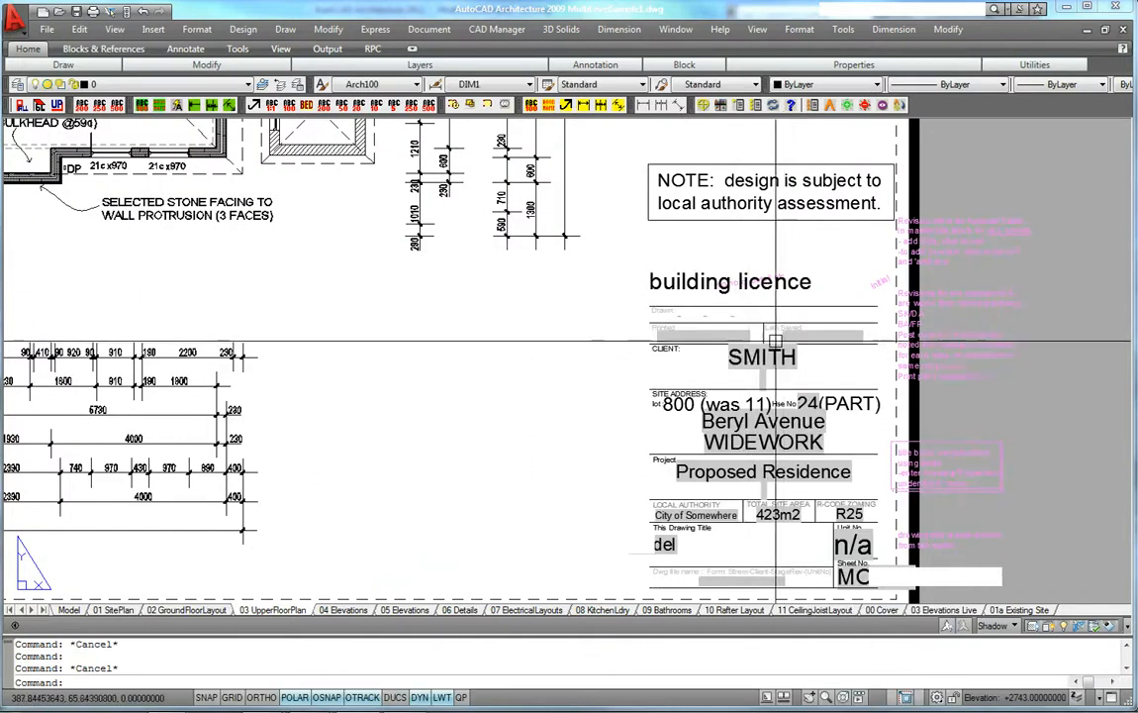
# Open the drawing's custom properties with the DP command and place the dialog beside the title block
pyautogui.moveTo(750, 364); pyautogui.dragTo(754, 344, button='middle')
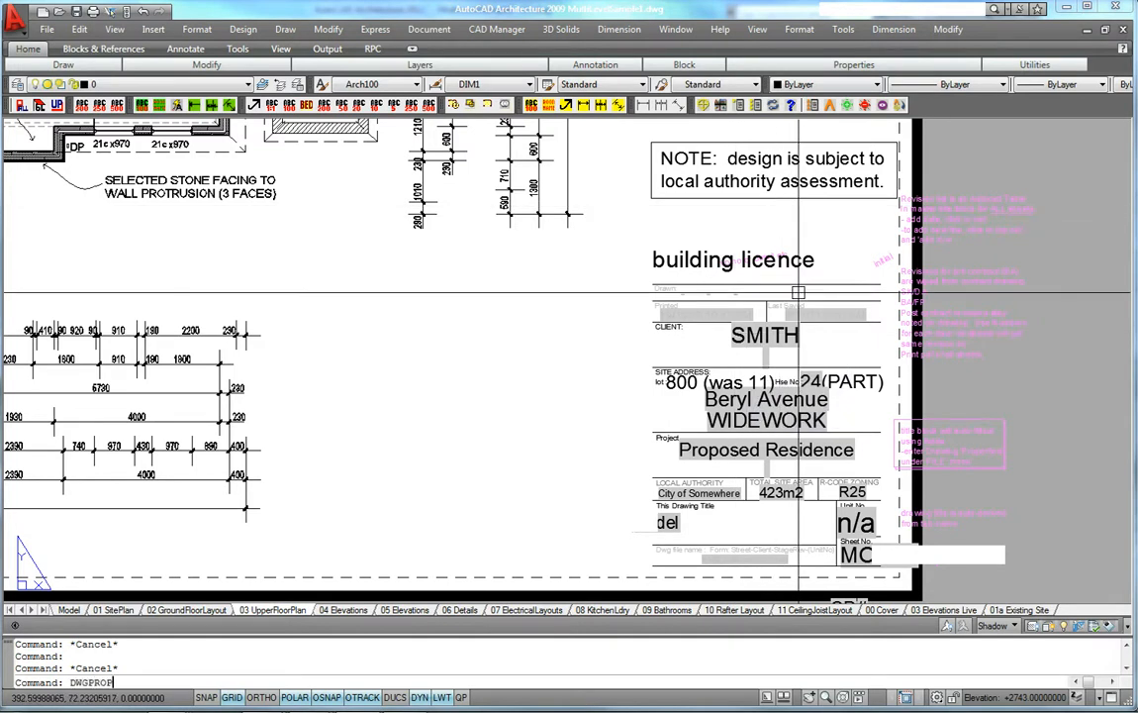
pyautogui.write('DWGPROP')
pyautogui.press('Return')
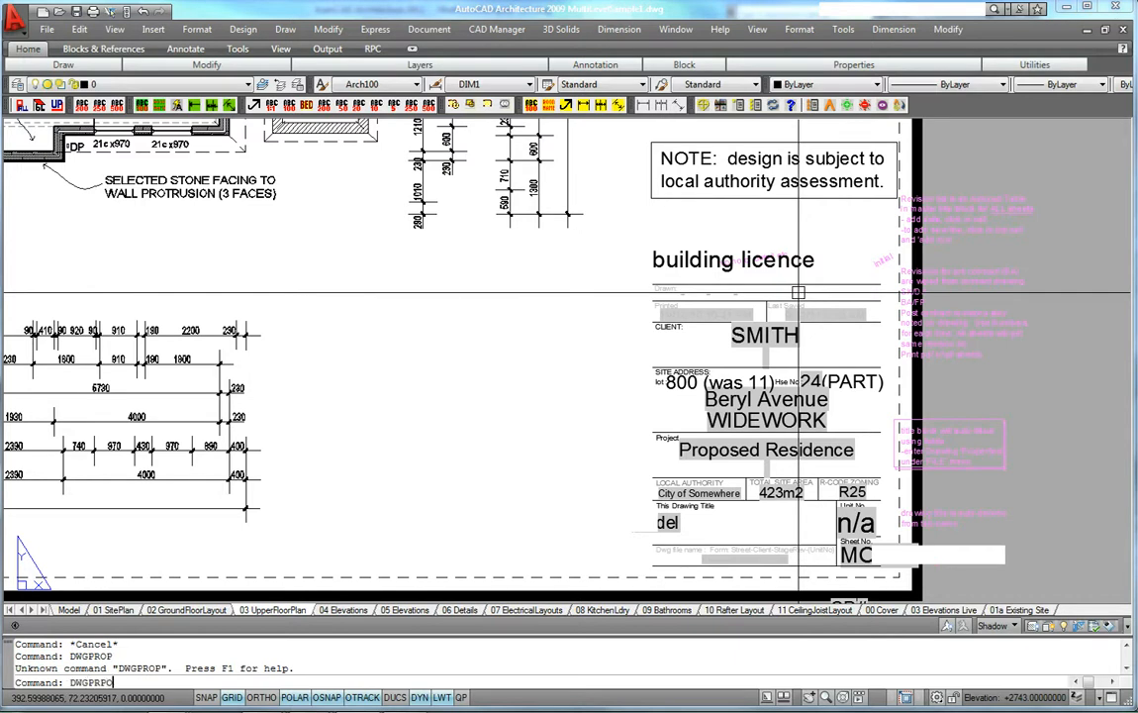
pyautogui.write('DWGPROPS')
pyautogui.press('Return')
pyautogui.press('Escape')
pyautogui.write('DP')
pyautogui.press('Return')
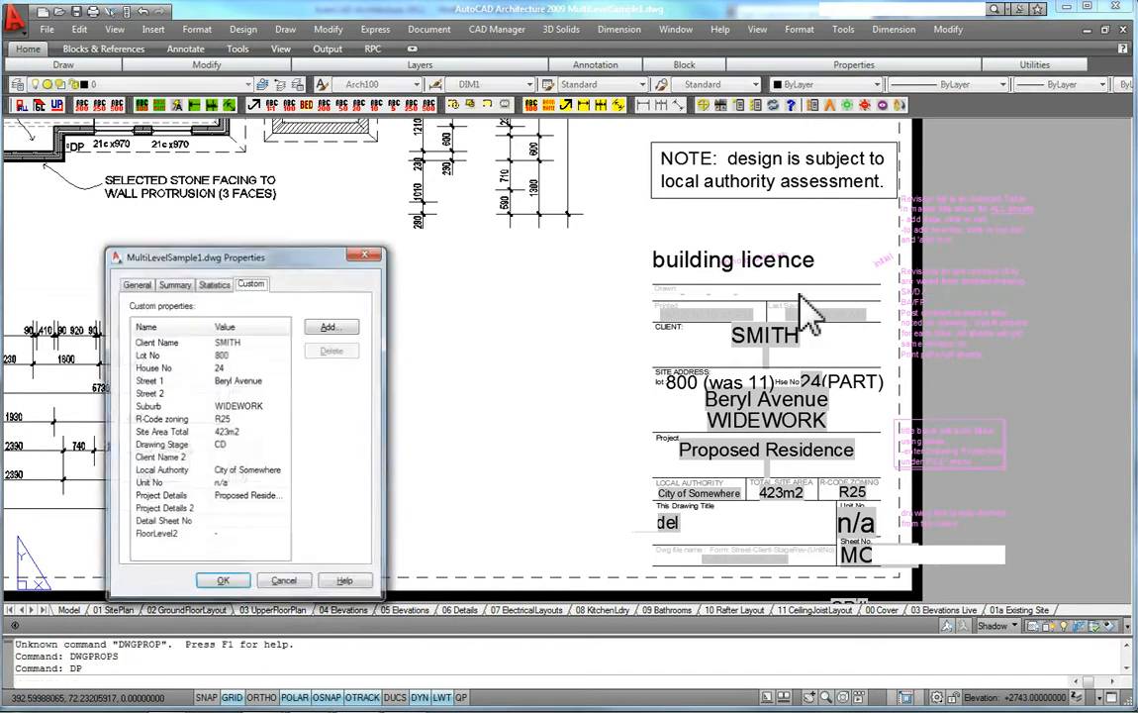
pyautogui.moveTo(131, 248); pyautogui.dragTo(521, 219)
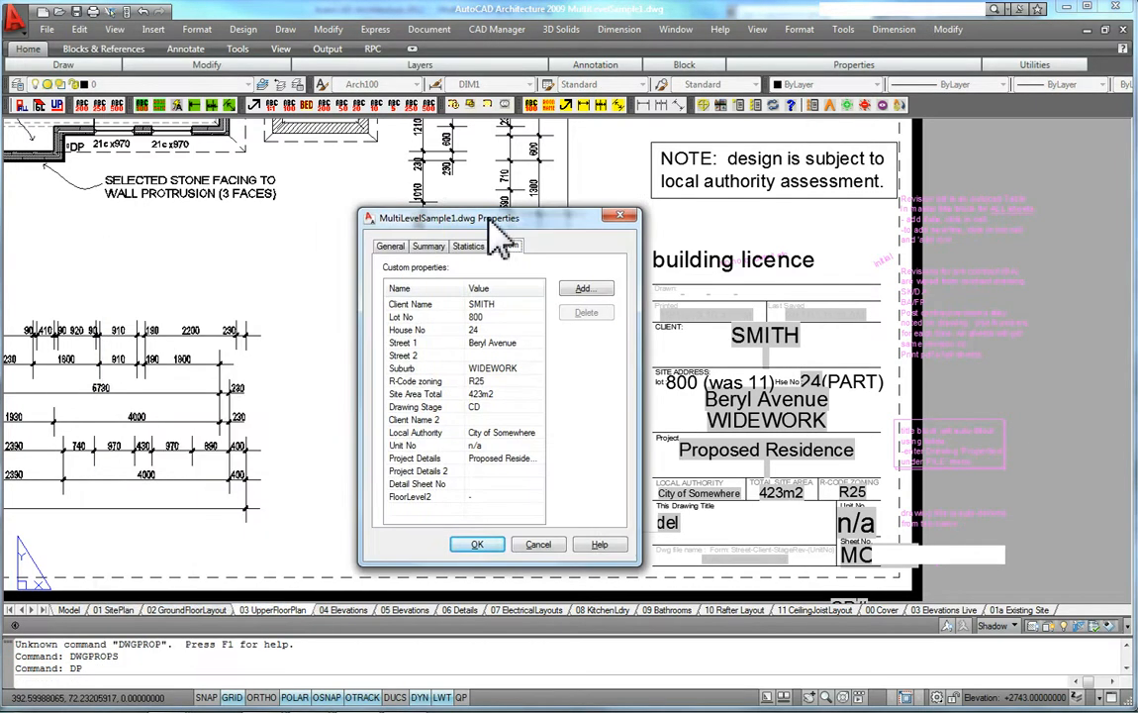
# Review the custom property values feeding the title block, from Client Name and Lot No through Drawing Stage to Local Authority
pyautogui.click(505, 303)
pyautogui.doubleClick(495, 317)
pyautogui.press('Tab')
pyautogui.press('Tab')
pyautogui.press('Tab')
pyautogui.press('Tab')
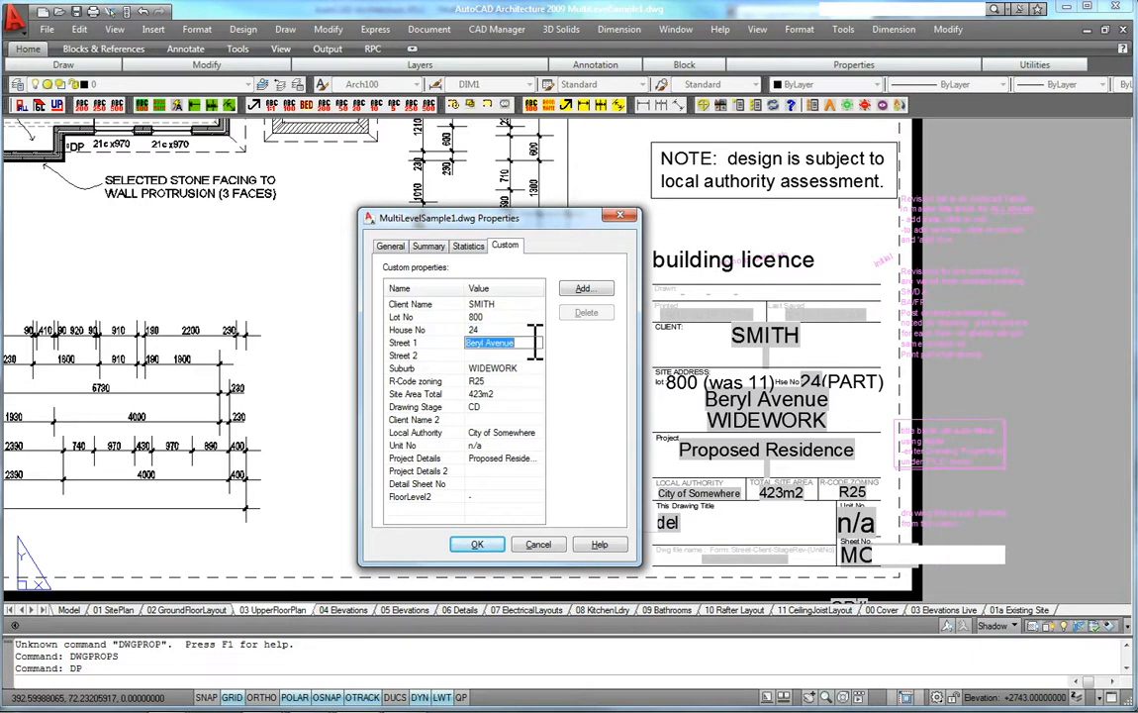
pyautogui.press('Tab')
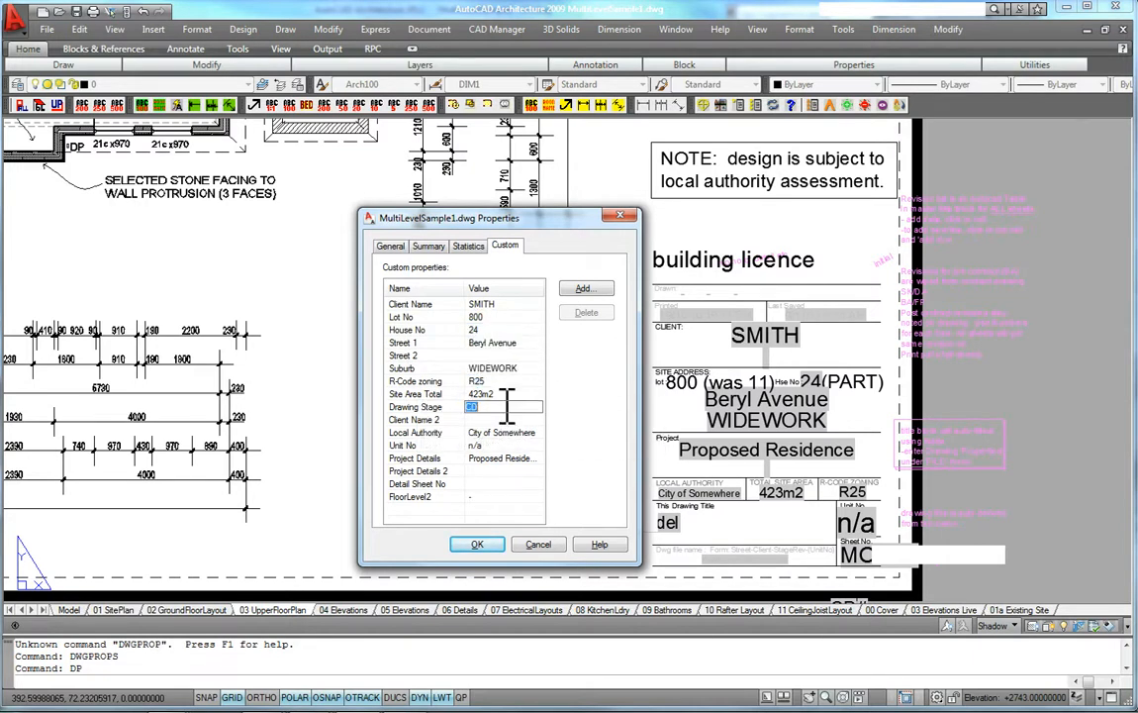
pyautogui.press('Tab')
pyautogui.press('Tab')
pyautogui.press('Tab')
pyautogui.press('Tab')
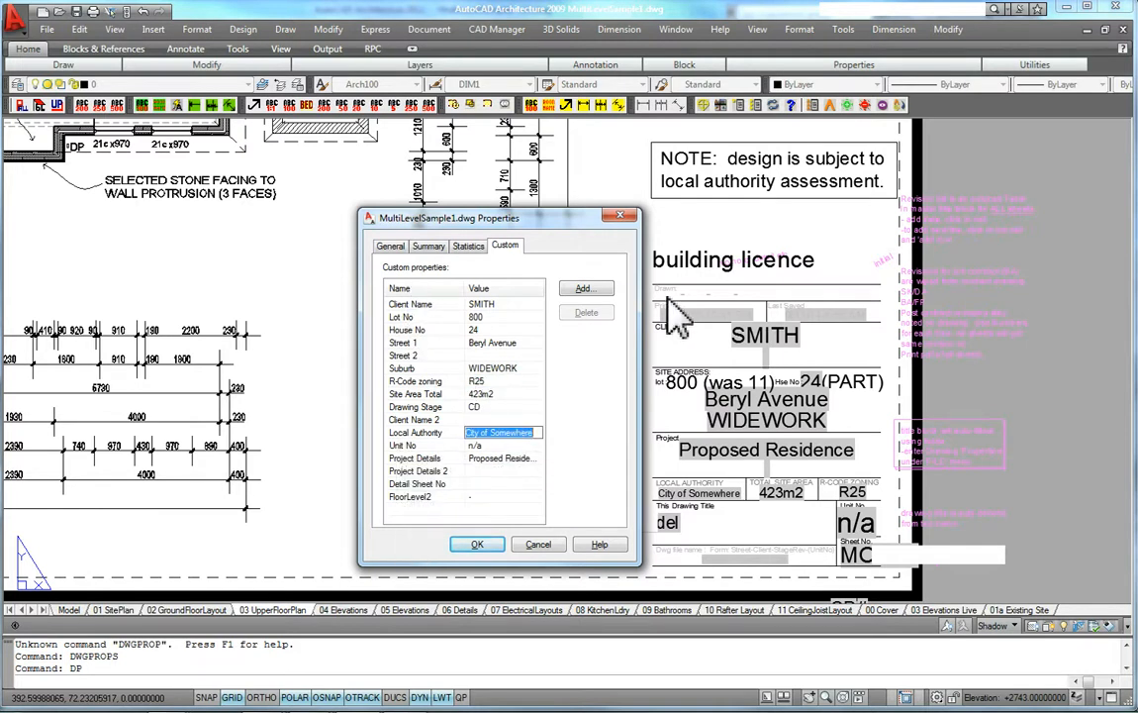
# View the form for adding a custom property without adding one, and close the drawing properties without changes
pyautogui.click(584, 288)
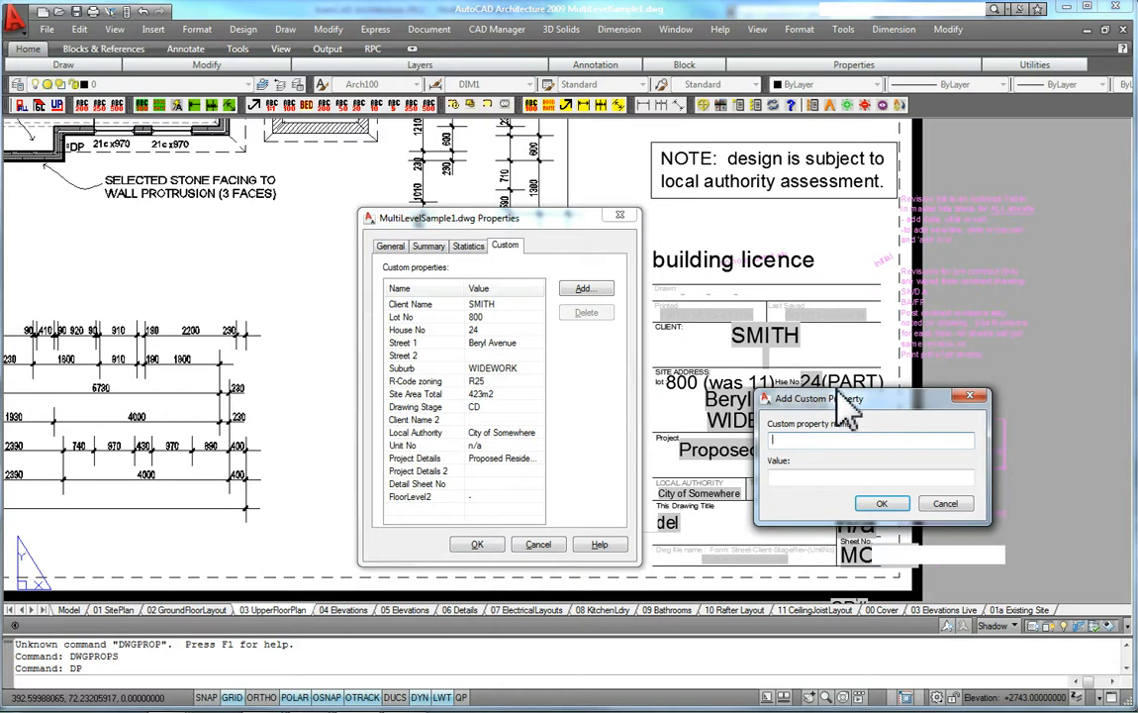
pyautogui.moveTo(841, 406); pyautogui.dragTo(516, 338)
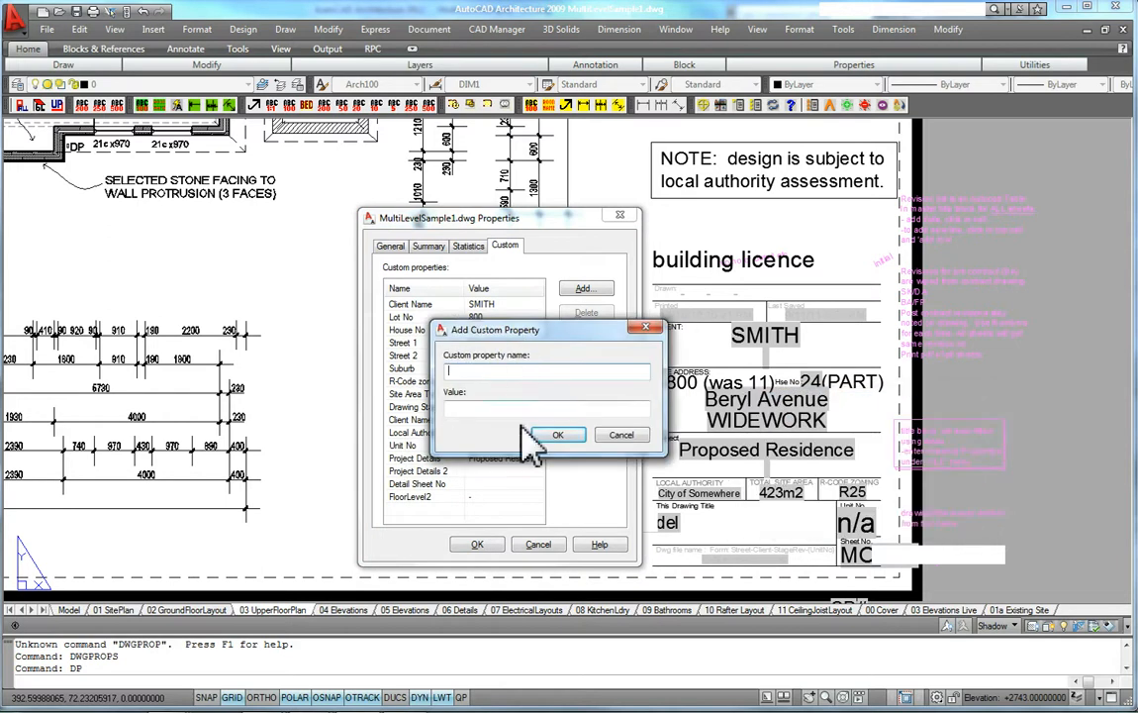
pyautogui.click(620, 434)
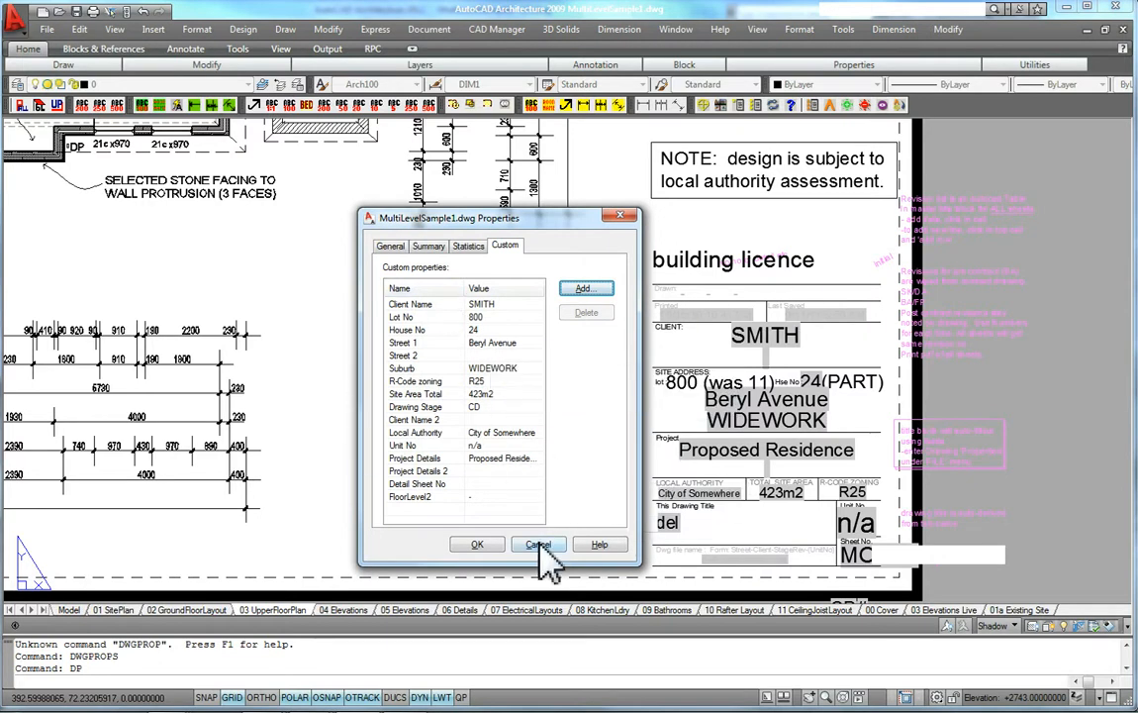
pyautogui.click(406, 496)
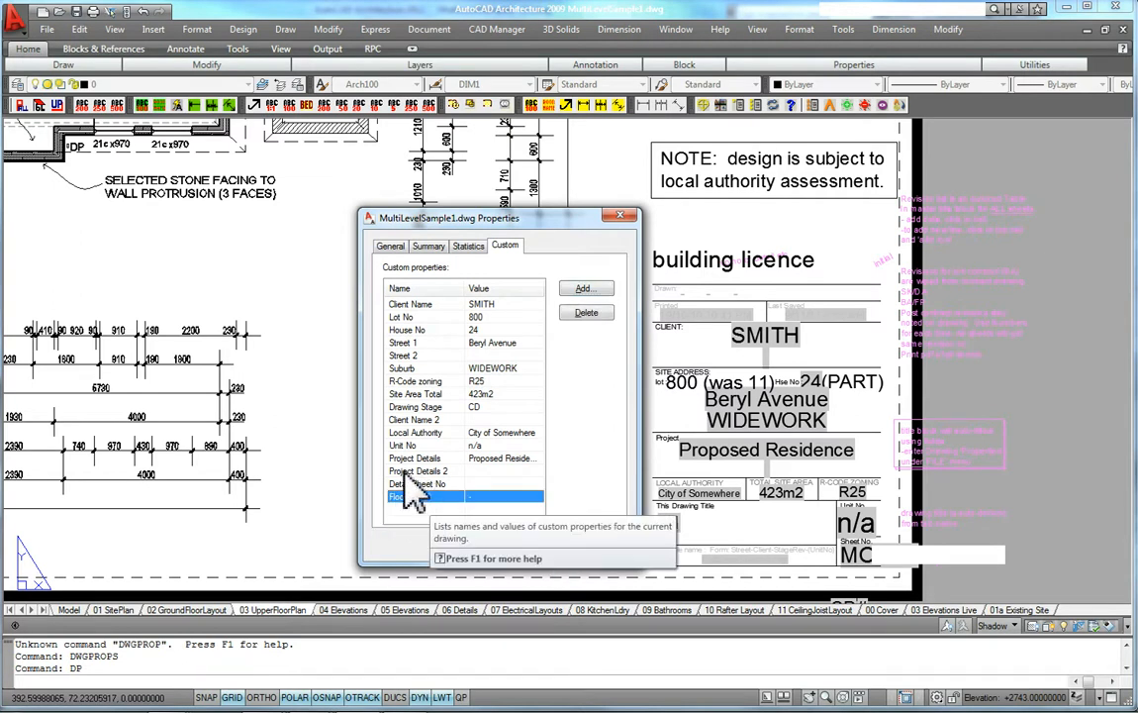
pyautogui.click(416, 471)
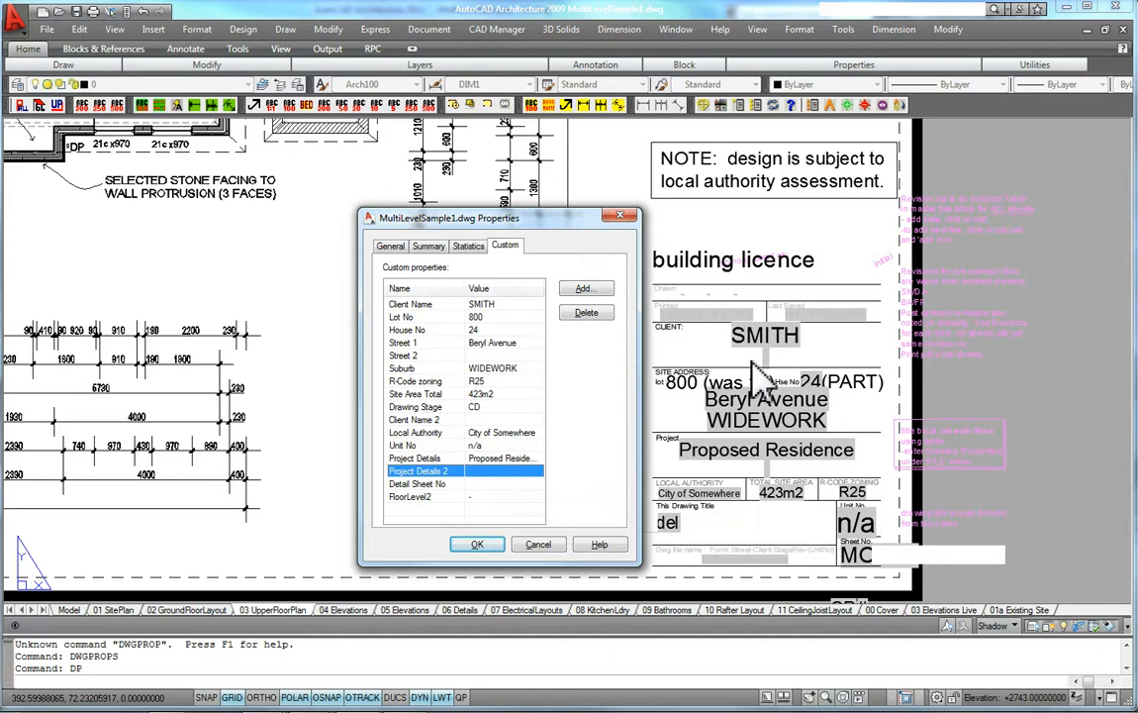
pyautogui.click(556, 542)
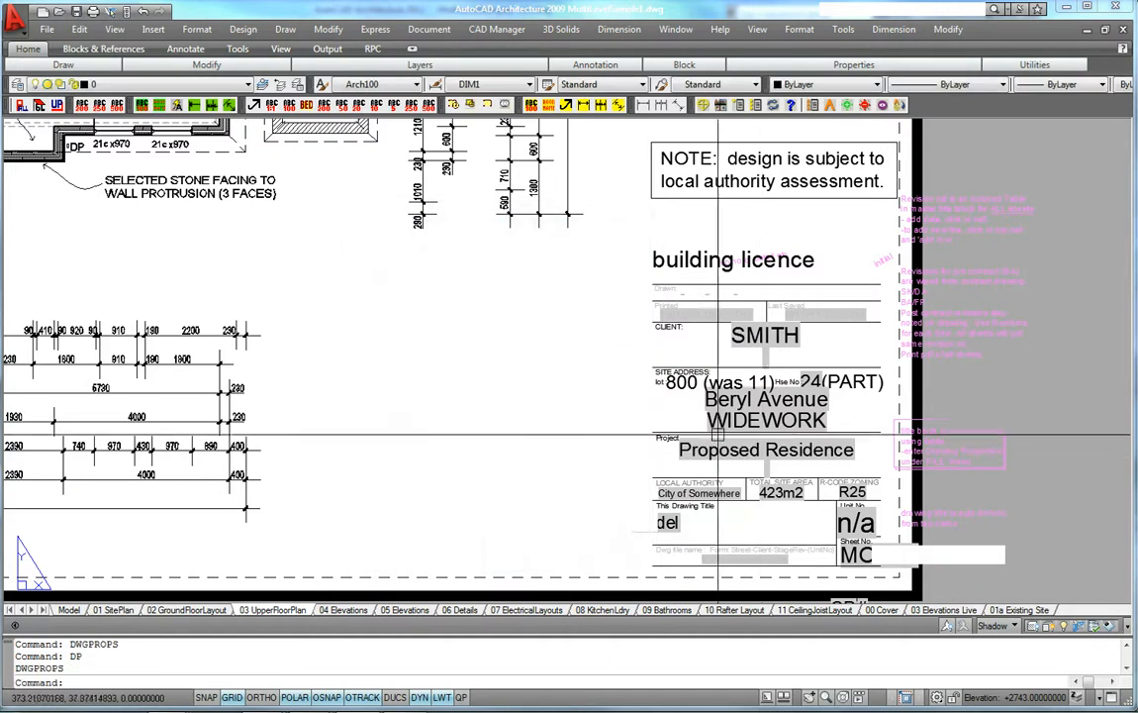
# Open the title block on the upper floor layout in the Block Editor
pyautogui.click(752, 414)
pyautogui.rightClick(761, 417)
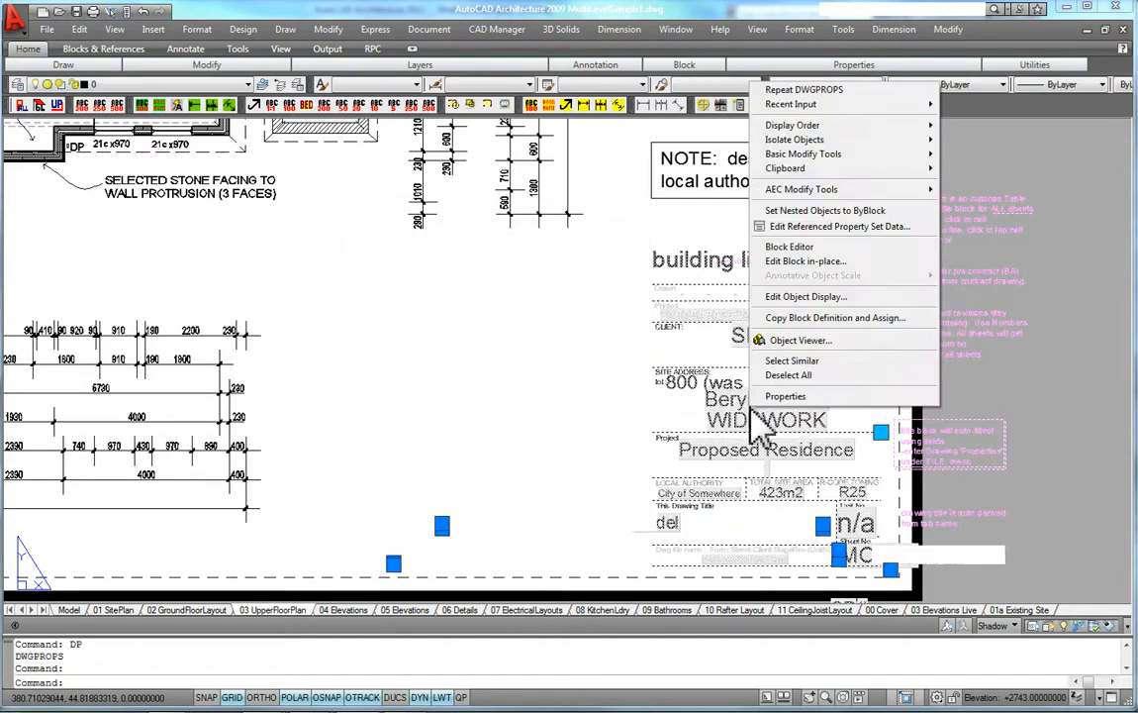
pyautogui.click(787, 249)
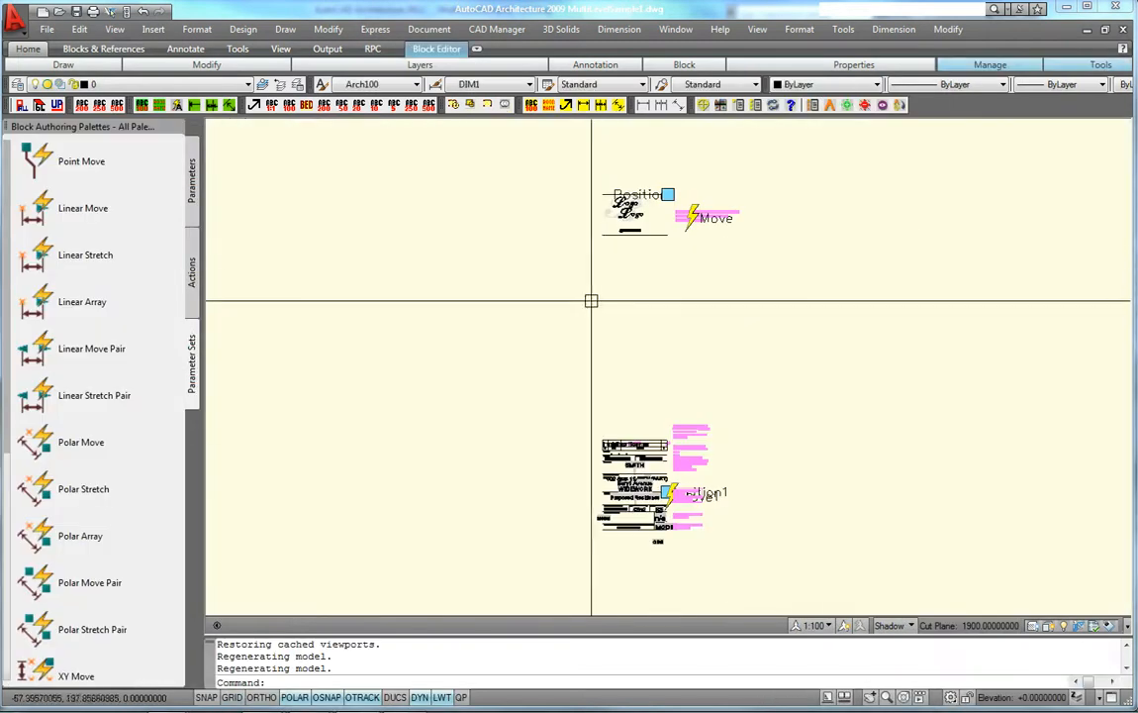
pyautogui.scroll(5, 626, 467)
# Try to edit the client name field text in the title block
pyautogui.click(565, 374)
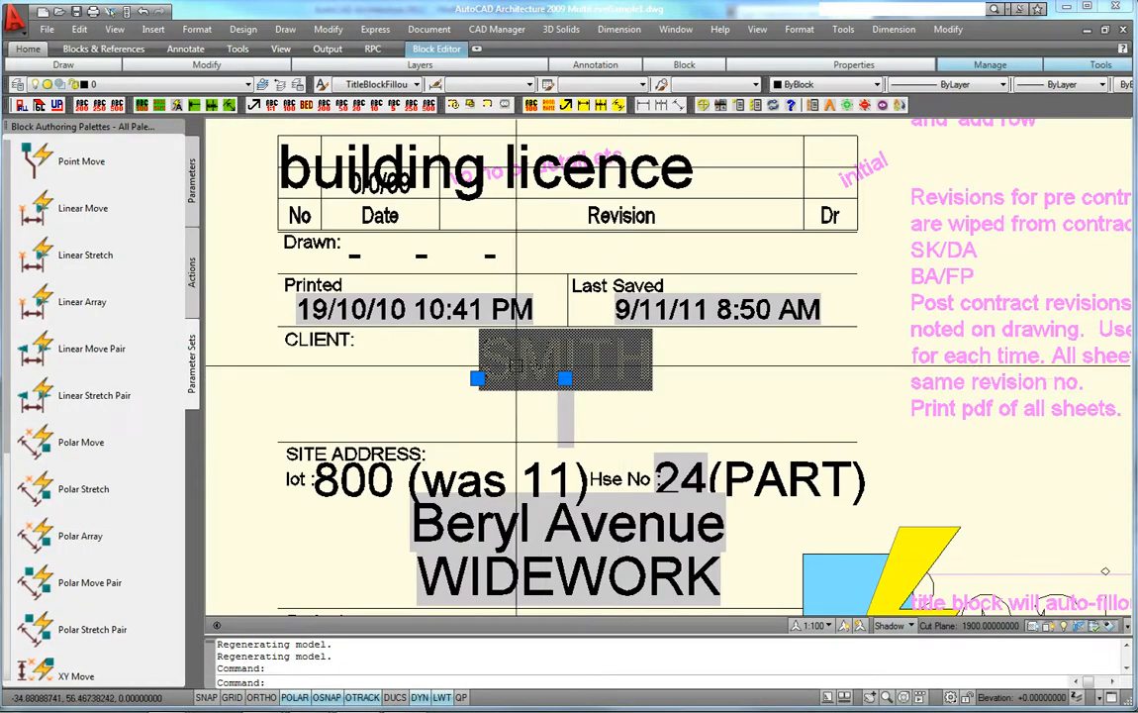
pyautogui.moveTo(459, 376); pyautogui.dragTo(535, 377, button='middle')
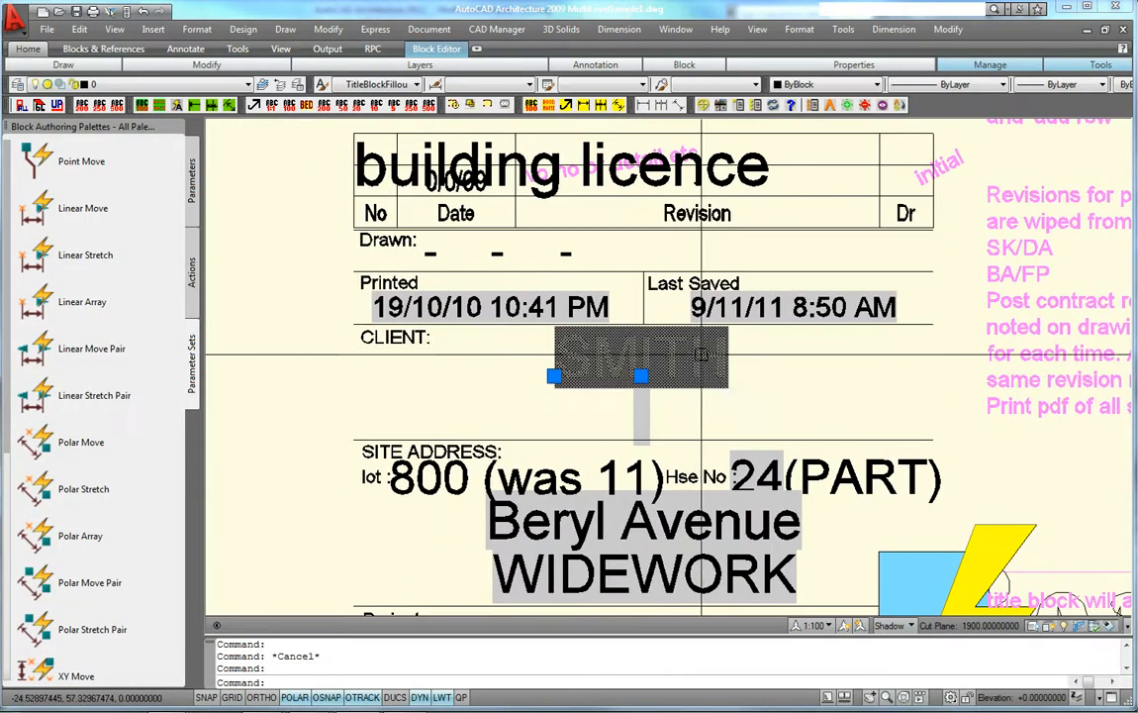
pyautogui.rightClick(705, 358)
pyautogui.press('Escape')
pyautogui.press('Escape')
pyautogui.doubleClick(582, 372)
pyautogui.rightClick(582, 362)
pyautogui.click(628, 485)
pyautogui.click(790, 498)
pyautogui.click(696, 426)
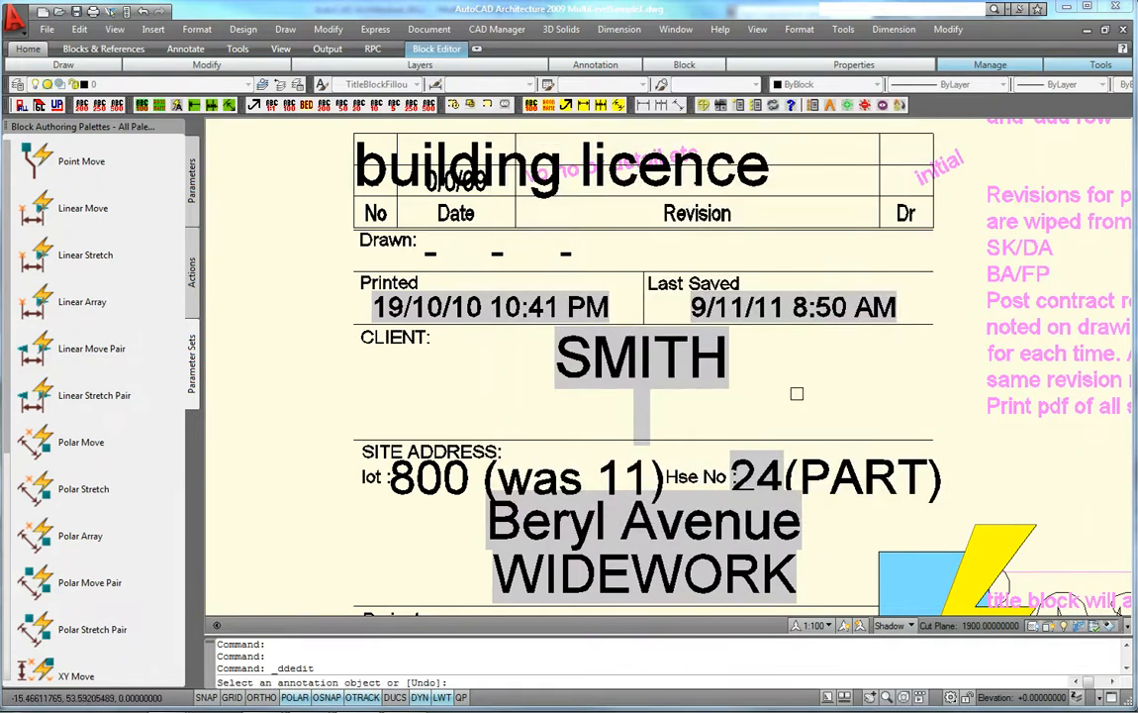
pyautogui.press('Return')
# Create the multiline text "TWERTEWR" beside the client name in the title block
pyautogui.write('T')
pyautogui.press('Return')
pyautogui.click(761, 338)
pyautogui.click(780, 330)
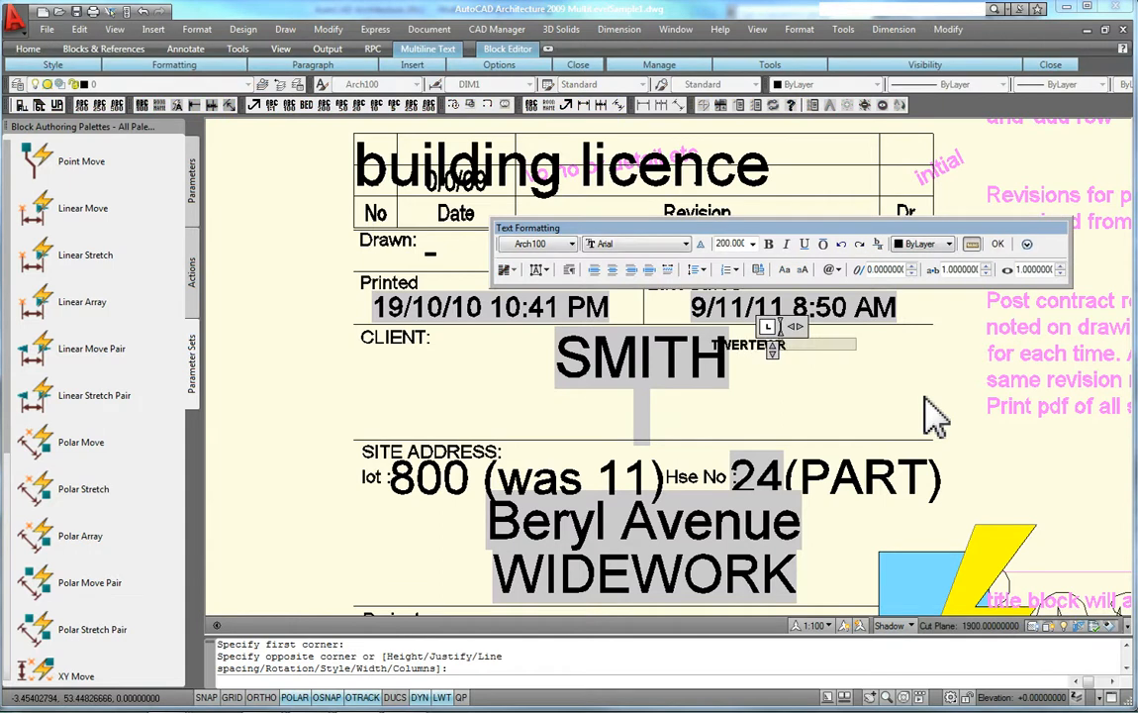
pyautogui.write('TWERTEWR')
pyautogui.press('Return')
pyautogui.press('Return')
pyautogui.click(1002, 246)
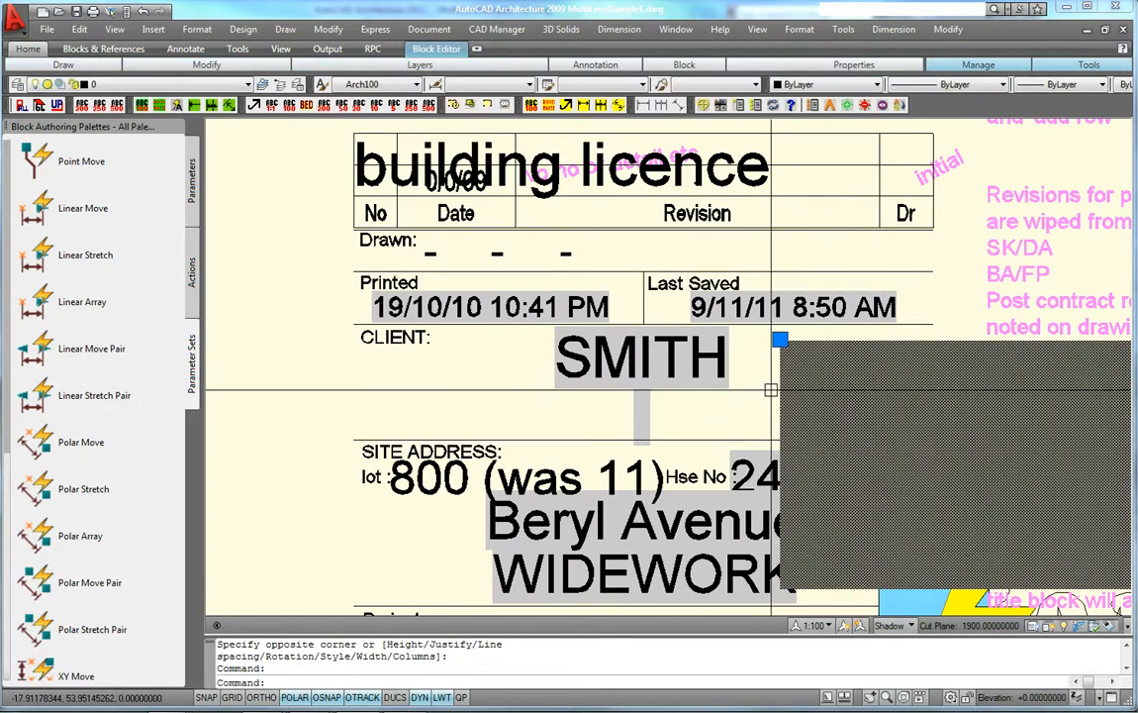
# Set the text style of the TWERTEWR text to STYLUS
pyautogui.scroll(-5, 771, 389)
pyautogui.press('Escape')
pyautogui.scroll(7, 748, 388)
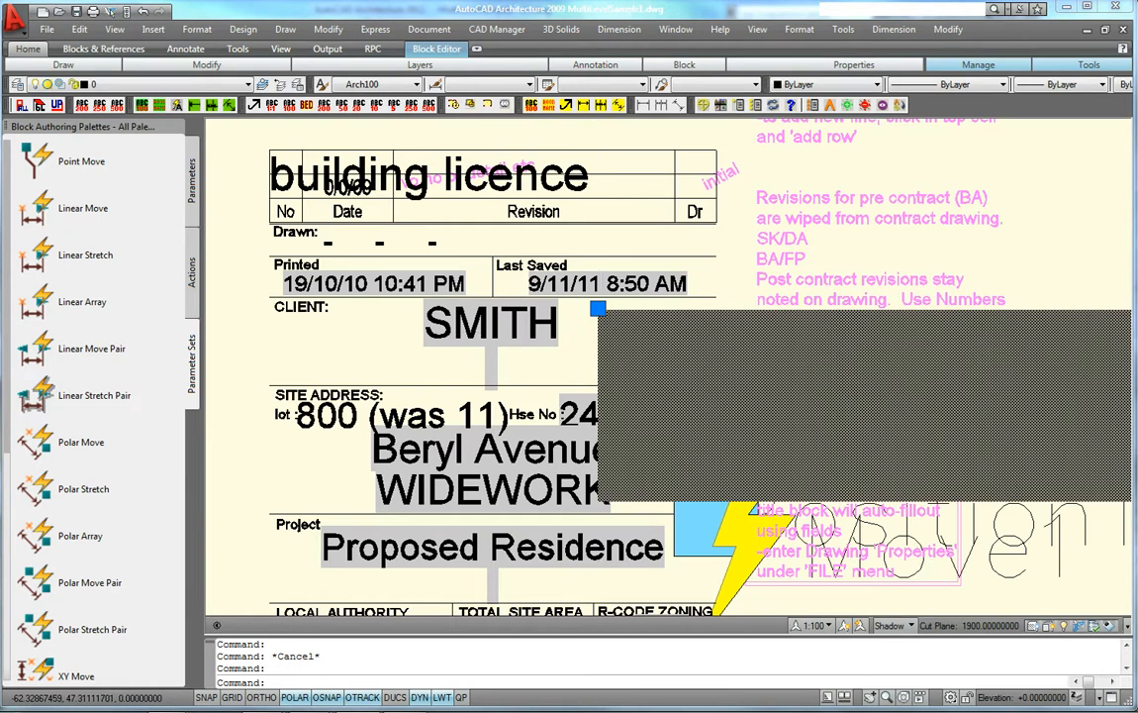
pyautogui.scroll(5, 512, 335)
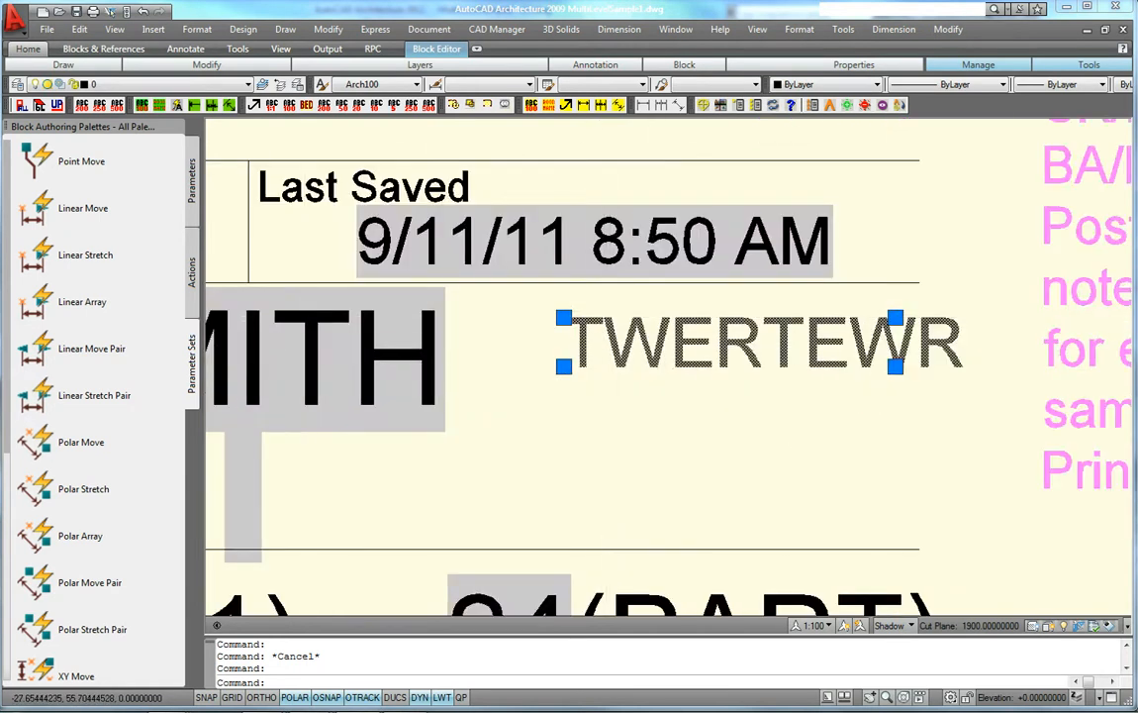
pyautogui.hotkey('ctrl', '1')
pyautogui.click(297, 411)
pyautogui.click(335, 412)
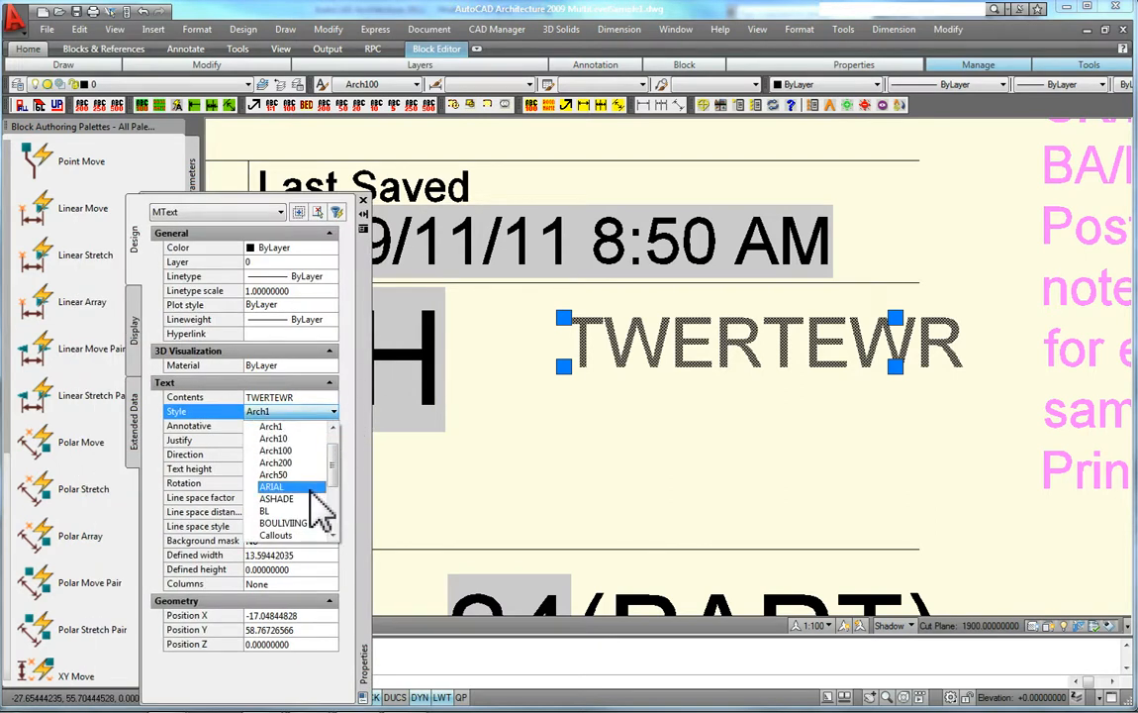
pyautogui.click(309, 489)
pyautogui.click(334, 411)
pyautogui.scroll(-2, 332, 495)
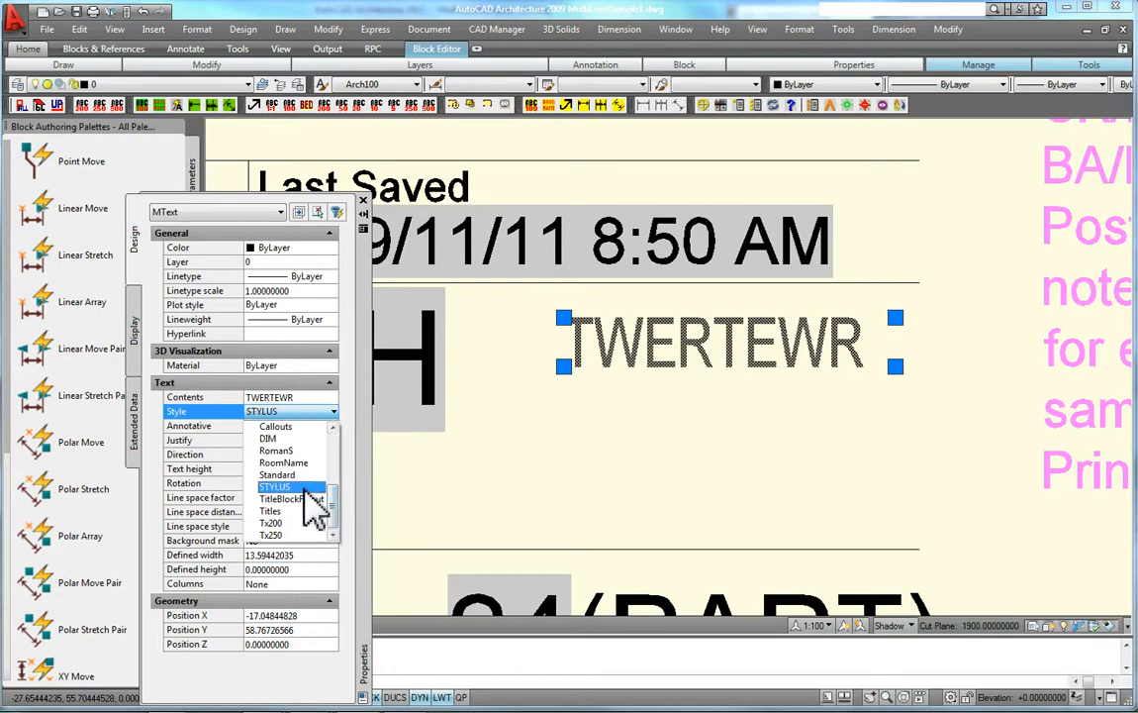
pyautogui.click(305, 487)
# Select the whole TWERTEWR text for replacement by a field and limit the available fields to the Document category
pyautogui.doubleClick(741, 346)
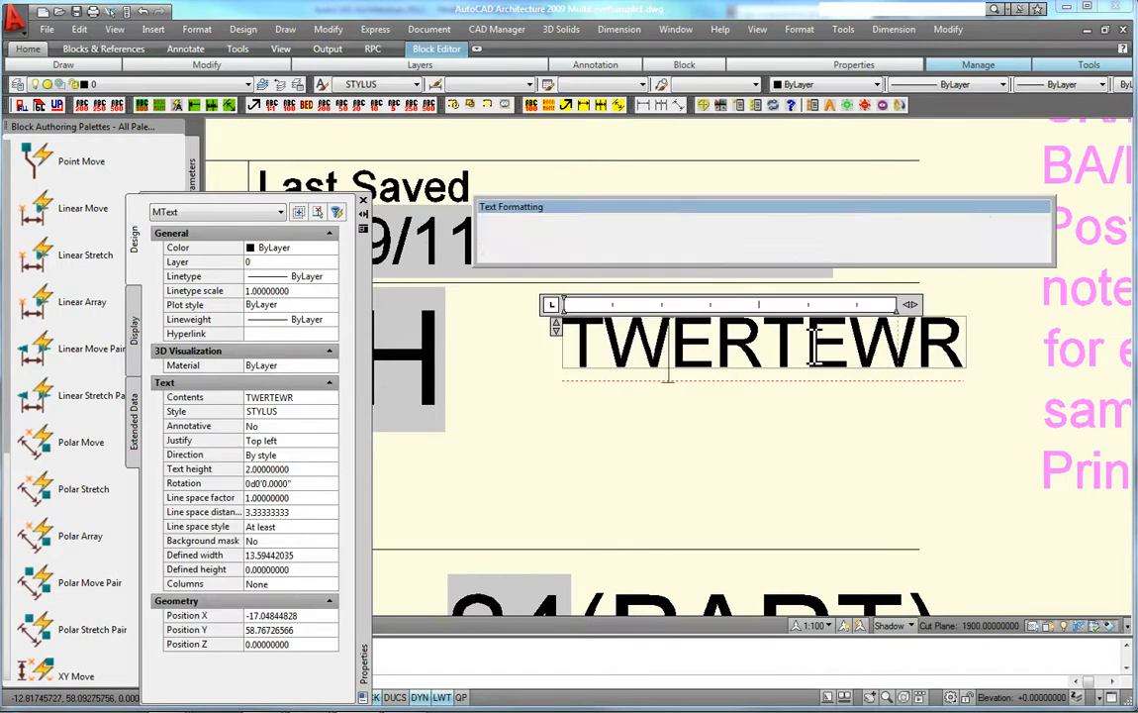
pyautogui.moveTo(960, 348); pyautogui.dragTo(609, 382)
pyautogui.rightClick(609, 382)
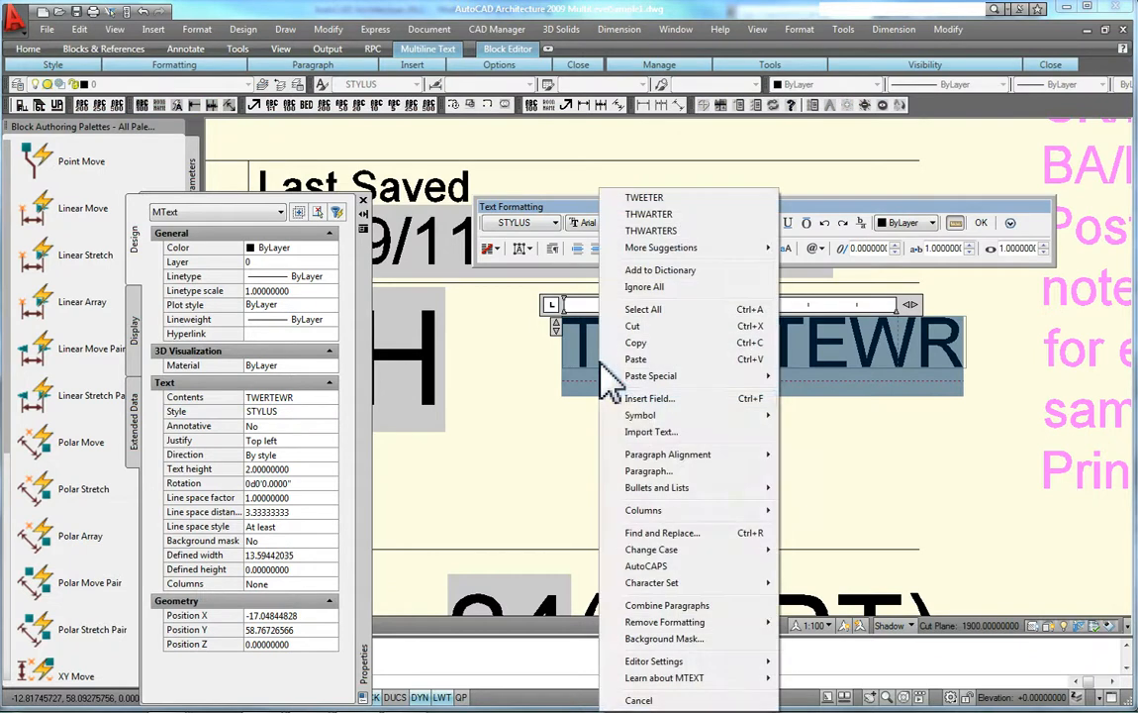
pyautogui.click(645, 400)
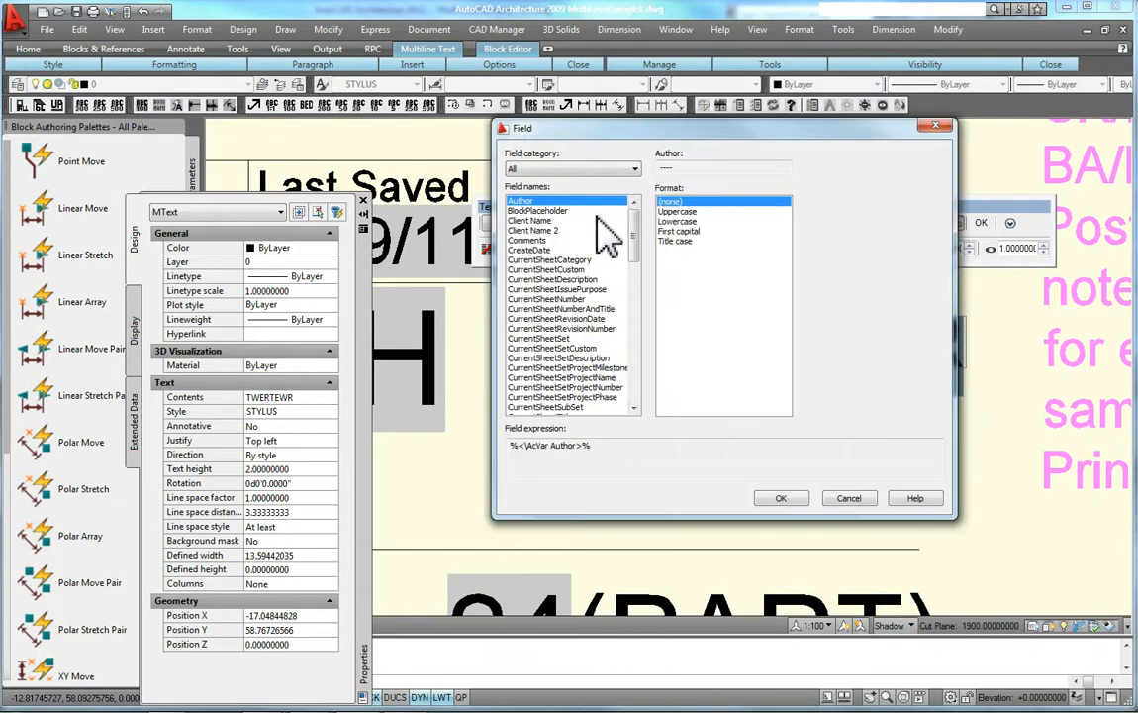
pyautogui.click(572, 169)
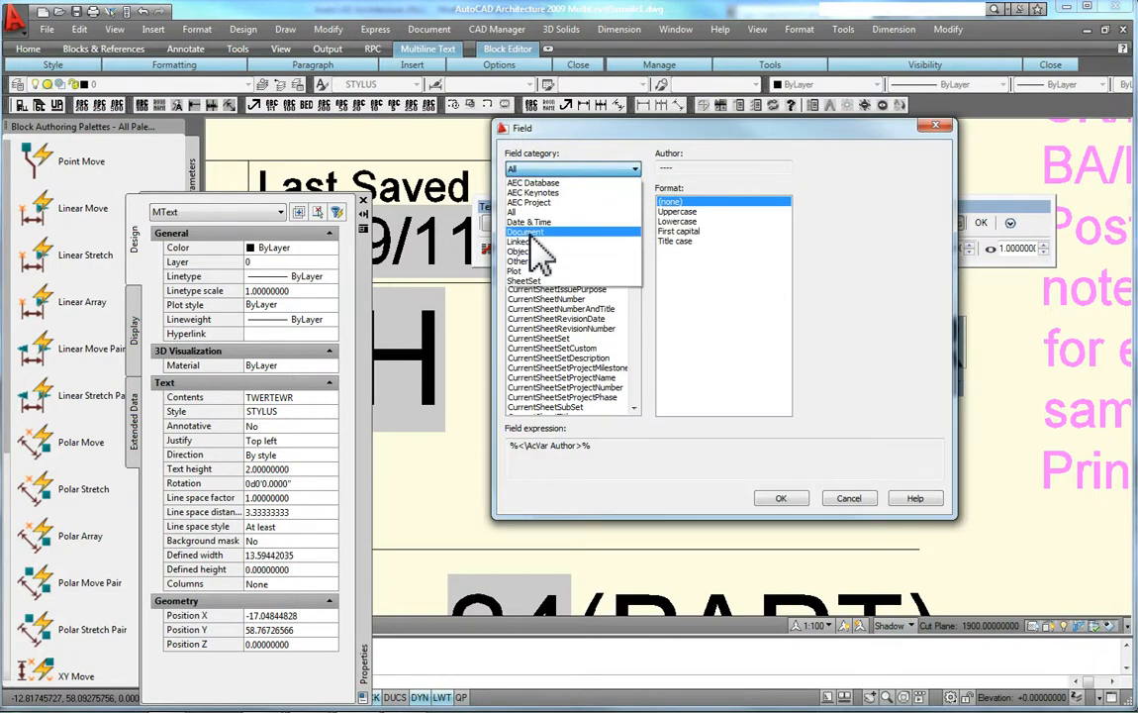
pyautogui.click(538, 233)
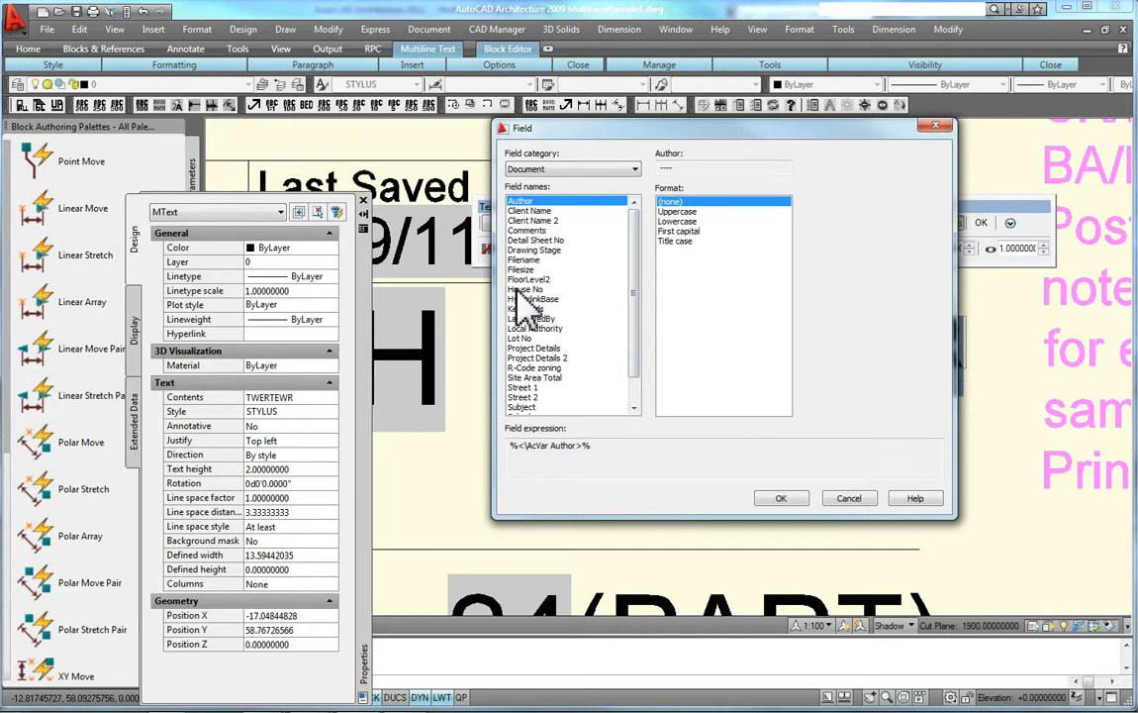
# Browse the custom property fields, insert the Local Authority field in place of the sample text, and finish the text edit
pyautogui.click(529, 211)
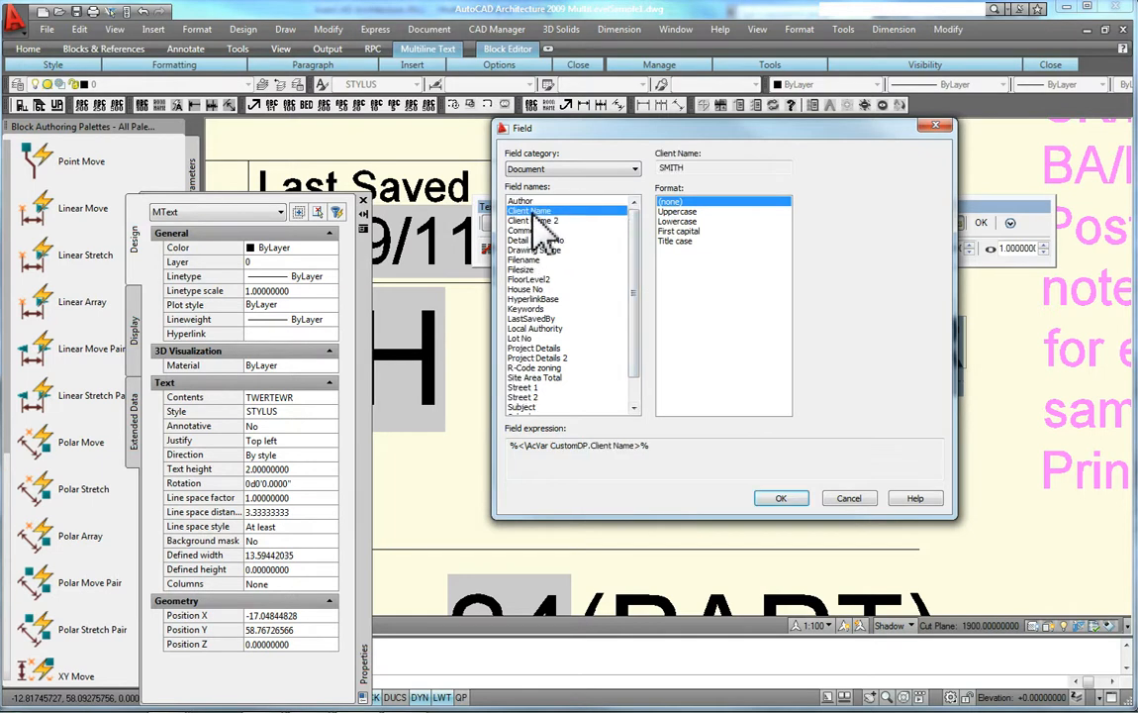
pyautogui.click(535, 260)
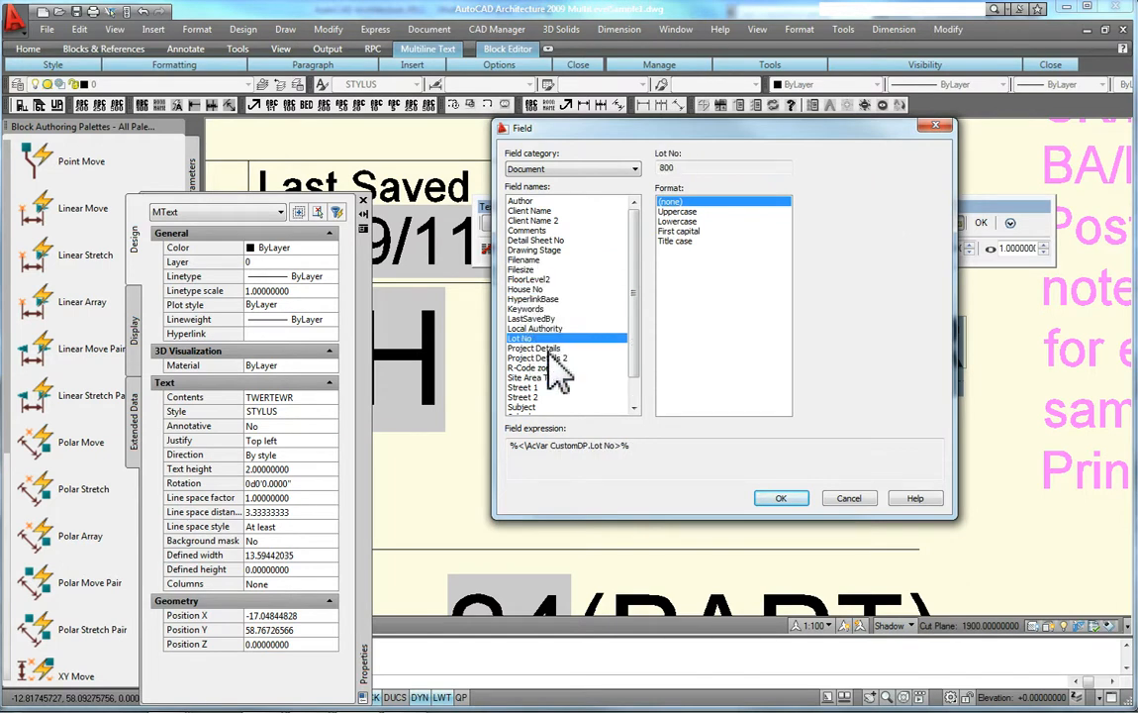
pyautogui.click(525, 397)
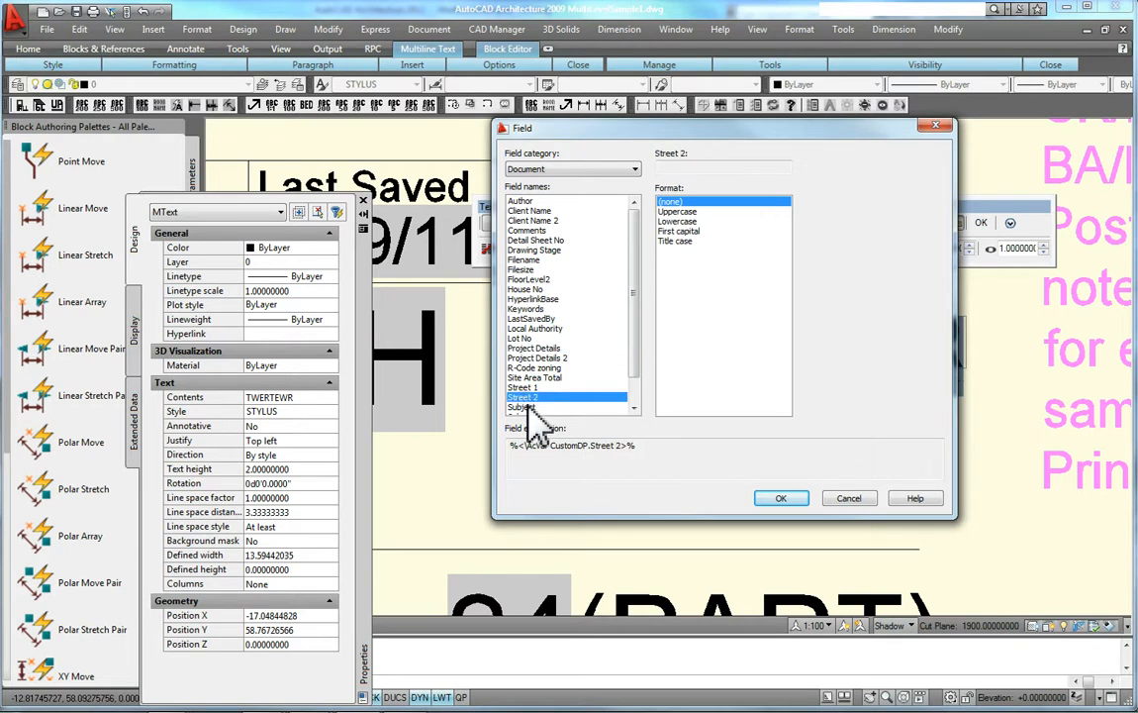
pyautogui.moveTo(636, 352); pyautogui.dragTo(636, 407)
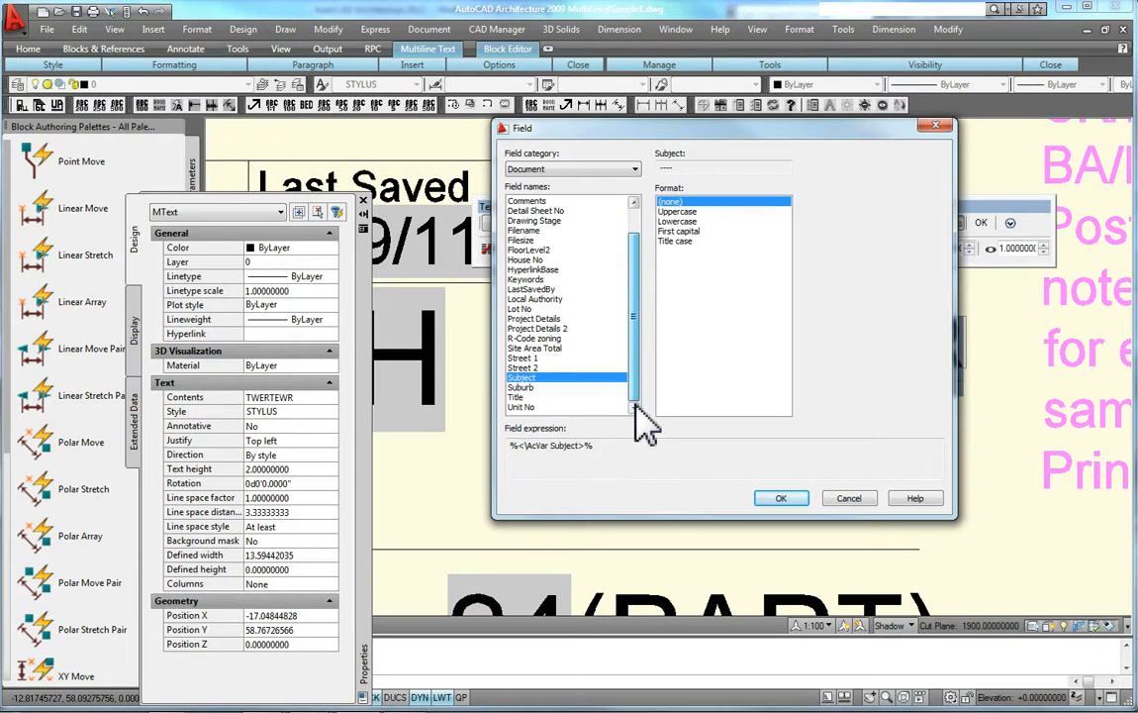
pyautogui.click(523, 388)
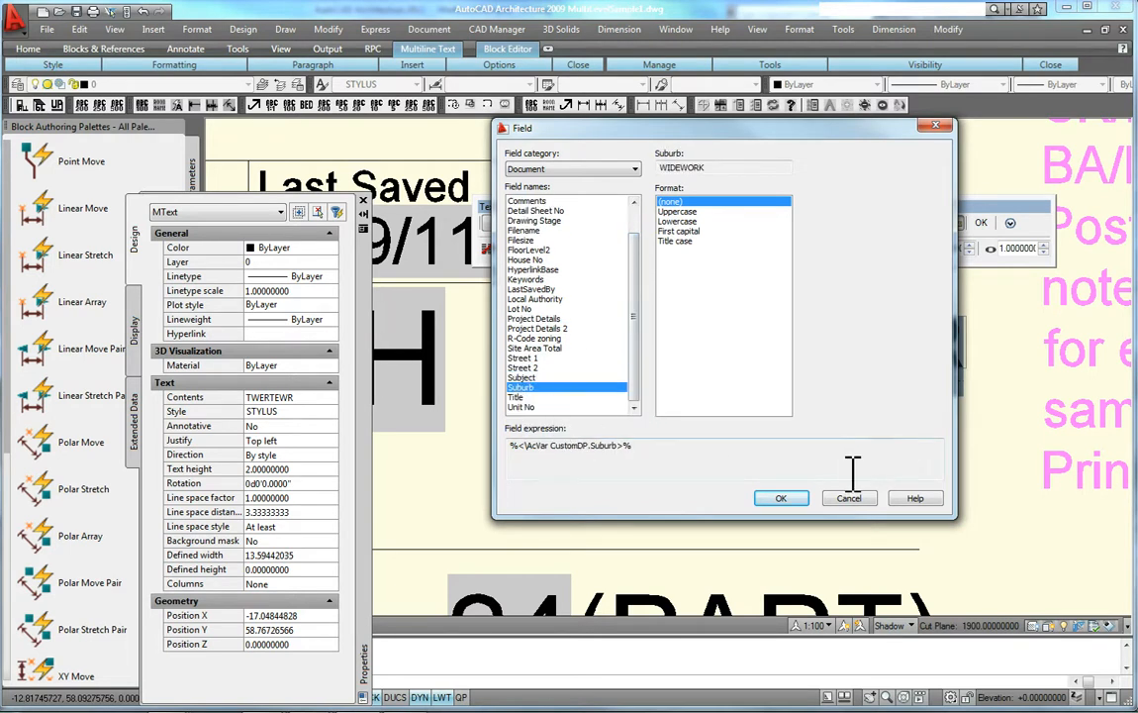
pyautogui.click(537, 298)
pyautogui.click(782, 498)
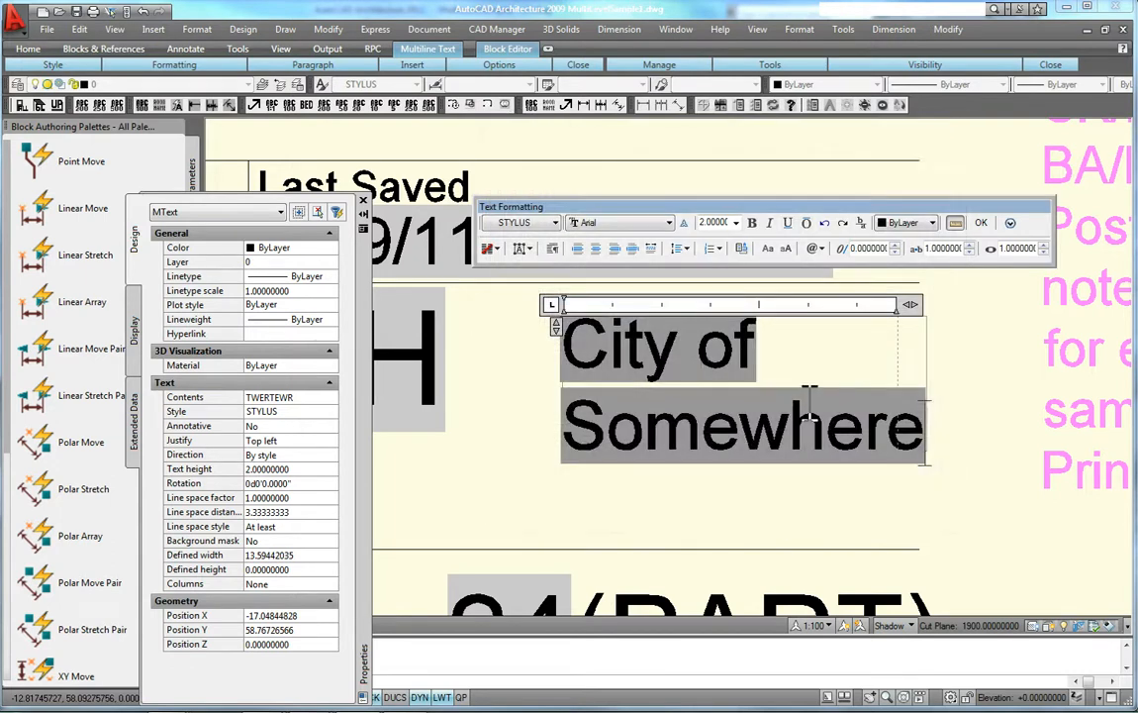
pyautogui.click(981, 224)
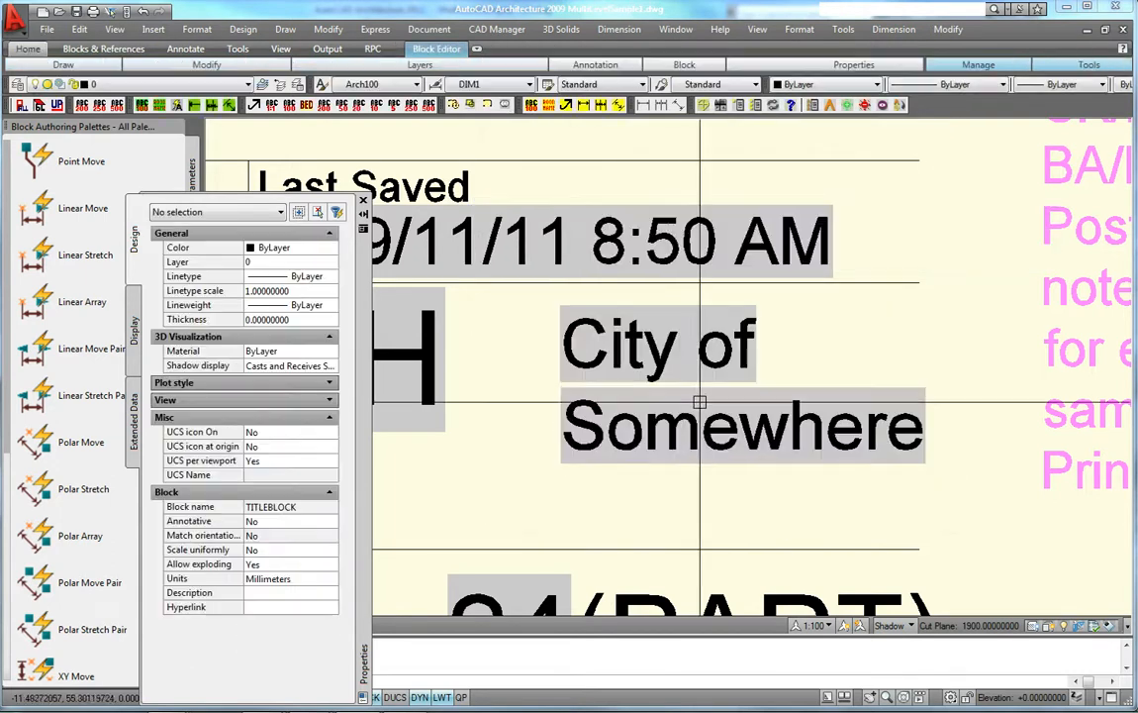
# Examine the title block with its new field, including the drawing title, file name and sheet number fields
pyautogui.scroll(-2, 707, 391)
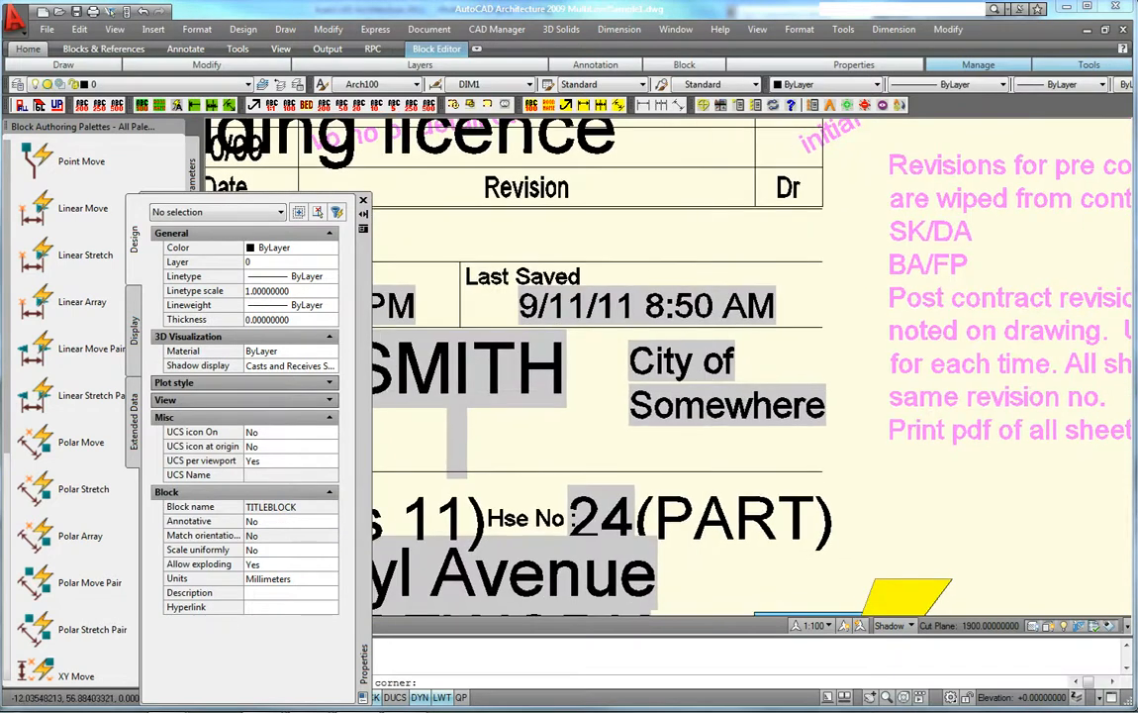
pyautogui.scroll(-5, 708, 391)
pyautogui.press('Escape')
pyautogui.moveTo(782, 341); pyautogui.dragTo(815, 306, button='middle')
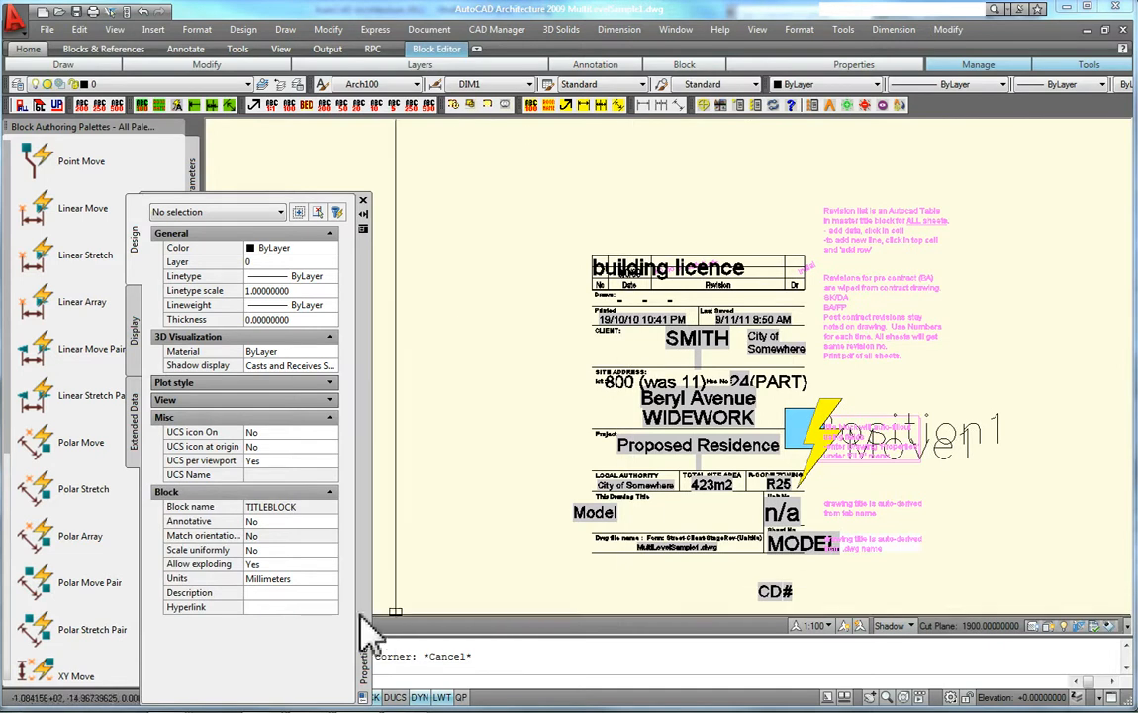
pyautogui.scroll(2, 695, 532)
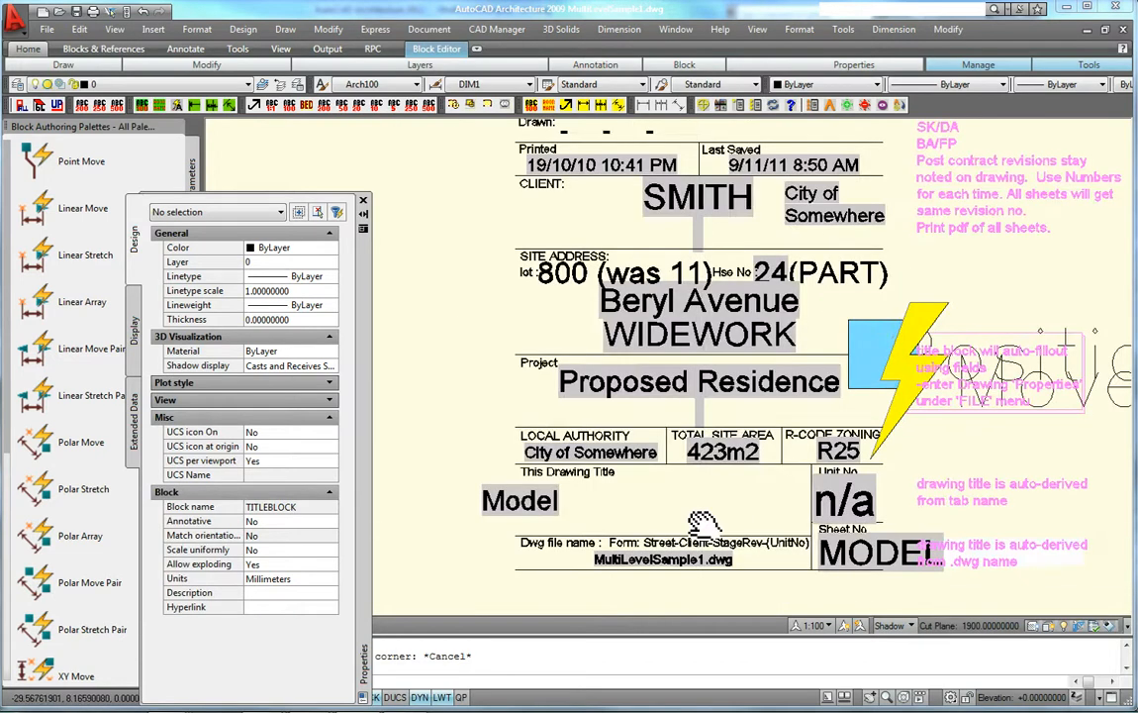
# Inspect the text and masking solid of the drawing title field, as well as the sheet number field in the title block
pyautogui.scroll(2, 543, 528)
pyautogui.click(506, 487)
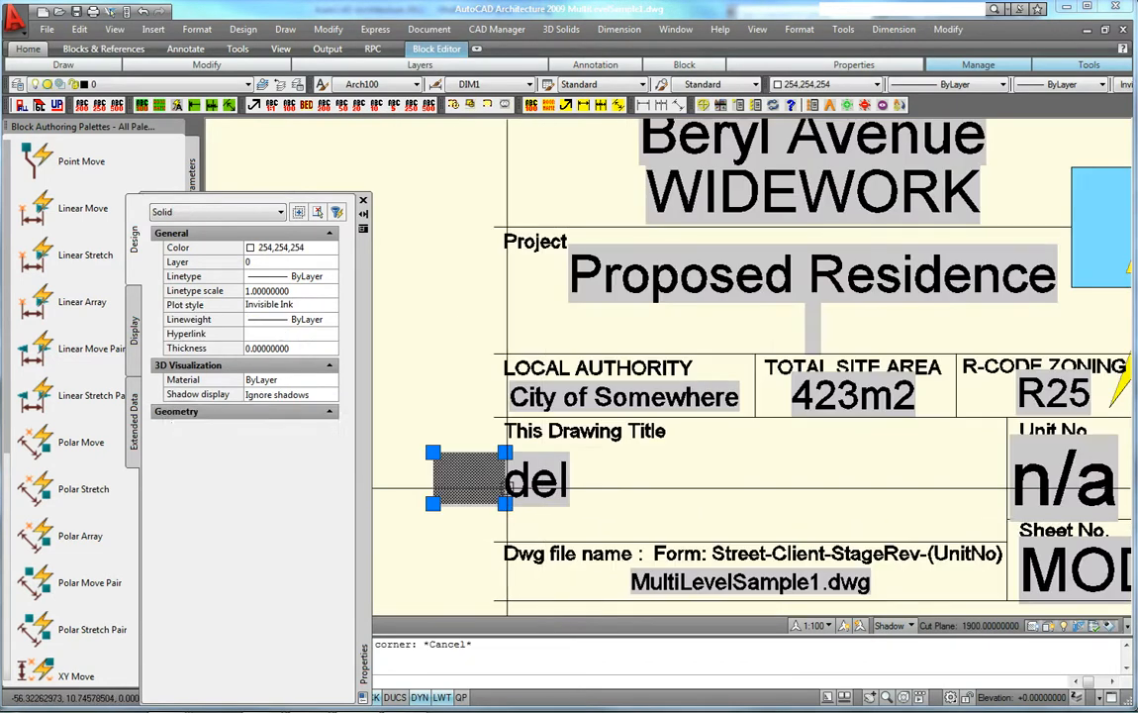
pyautogui.click(561, 488)
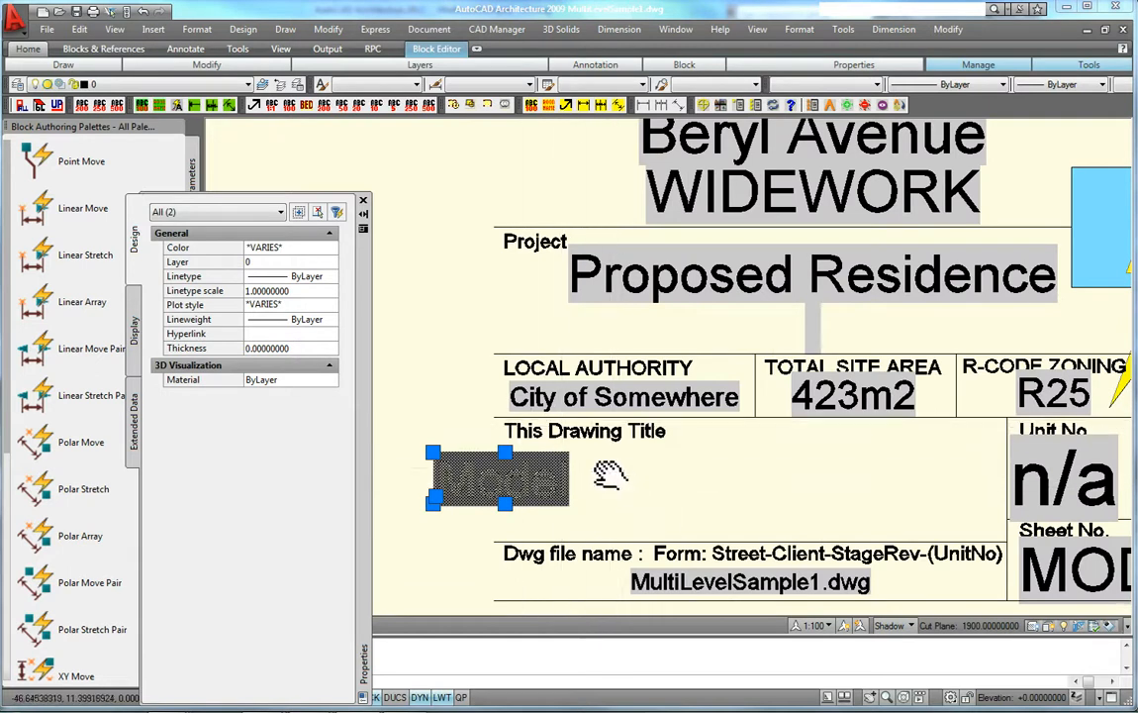
pyautogui.moveTo(621, 483); pyautogui.dragTo(582, 470, button='middle')
pyautogui.click(1012, 555)
pyautogui.press('Escape')
pyautogui.moveTo(867, 494); pyautogui.dragTo(707, 452, button='middle')
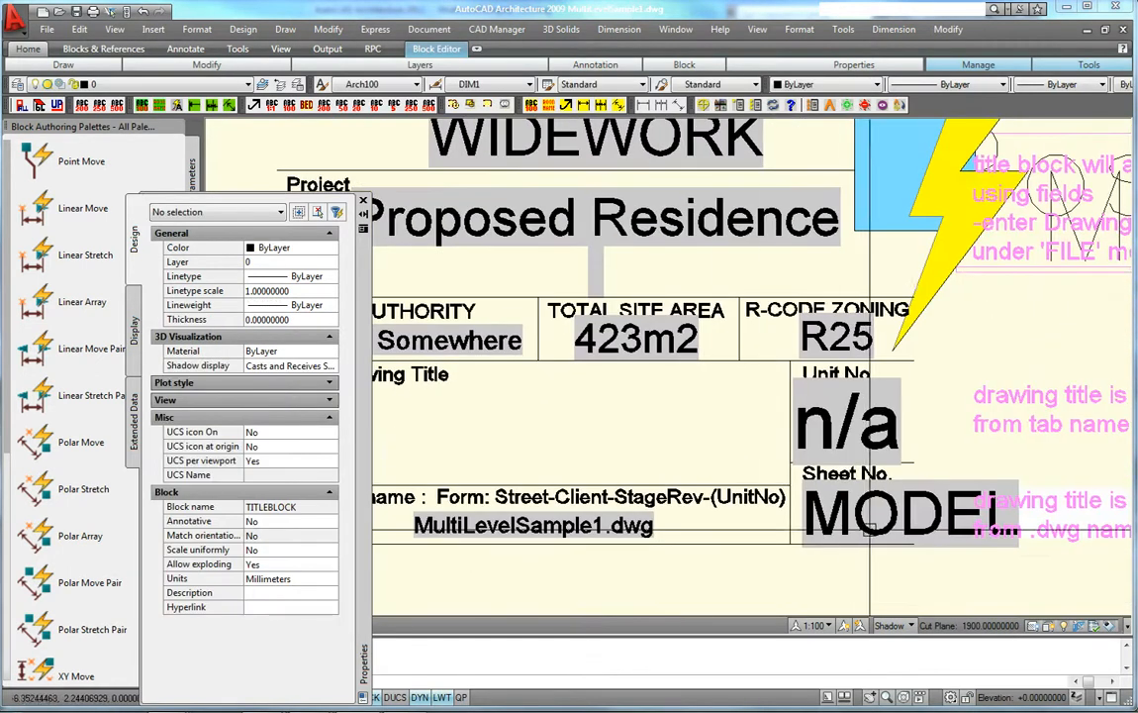
pyautogui.click(903, 529)
pyautogui.click(892, 522)
pyautogui.press('Escape')
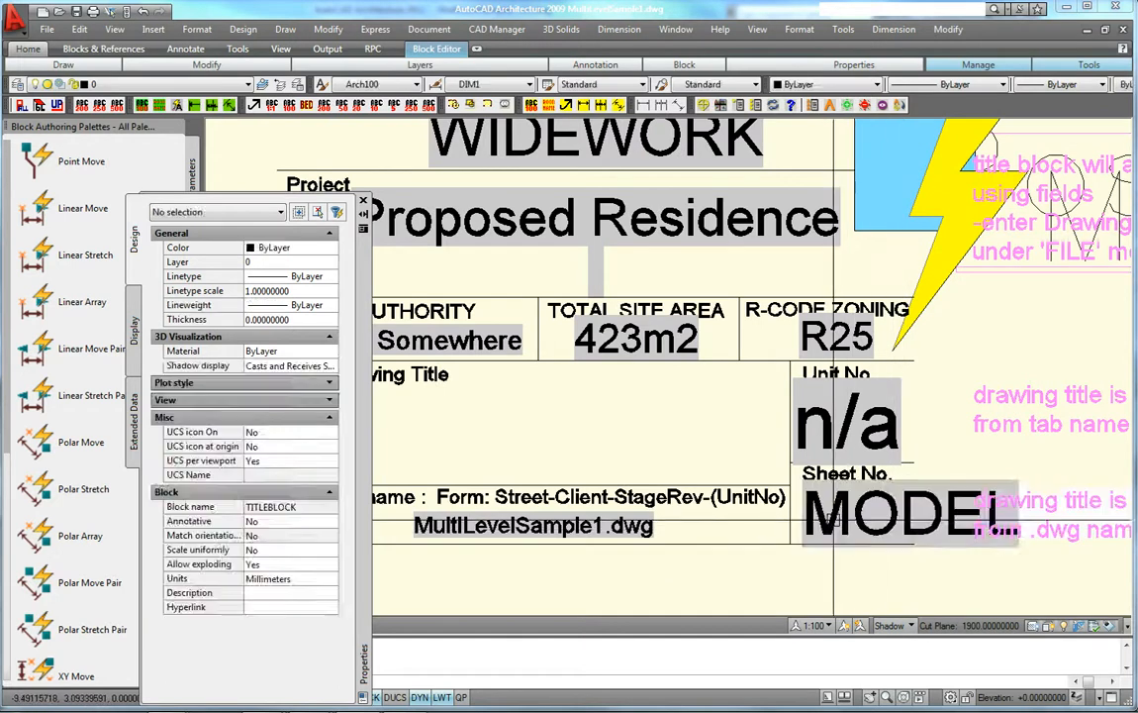
# Review the Sheet No. text's field definition, including its Other category and ctab system variable, and leave it without changes
pyautogui.doubleClick(841, 525)
pyautogui.rightClick(853, 534)
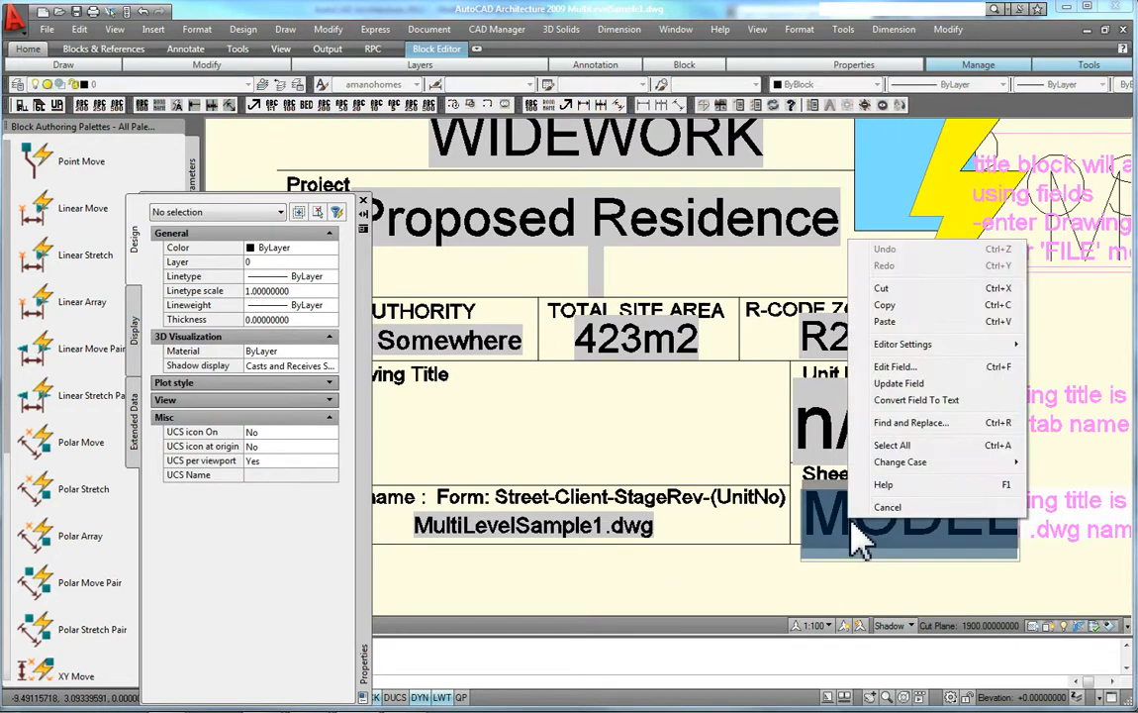
pyautogui.click(910, 368)
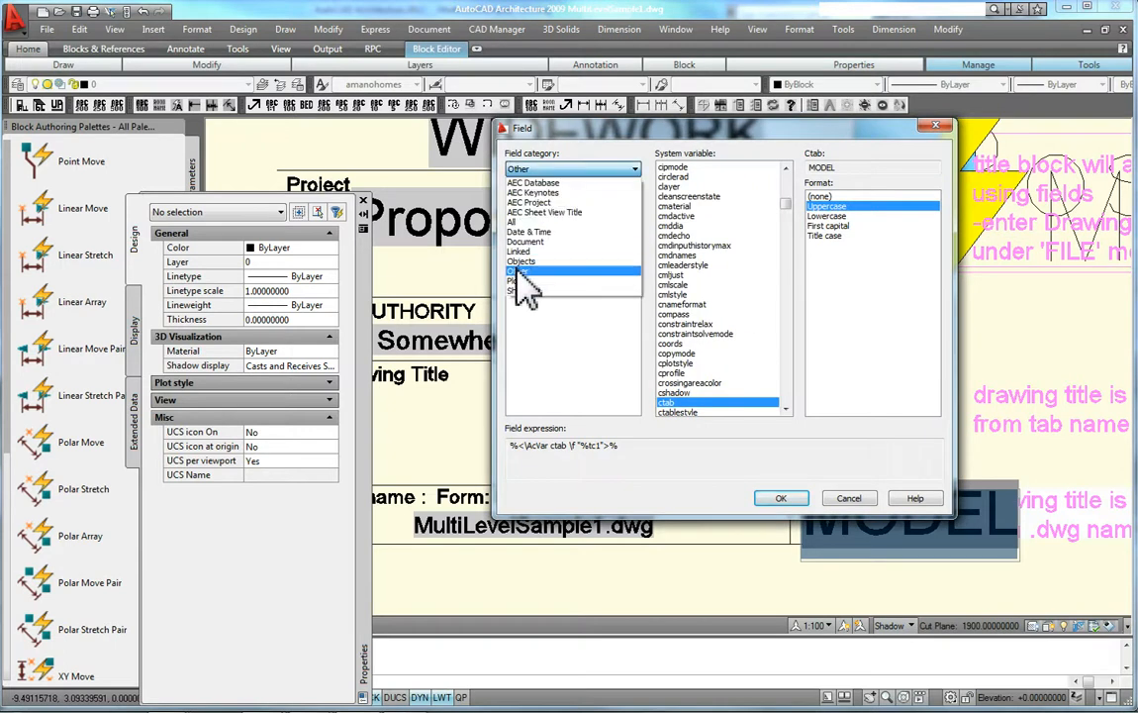
pyautogui.click(537, 170)
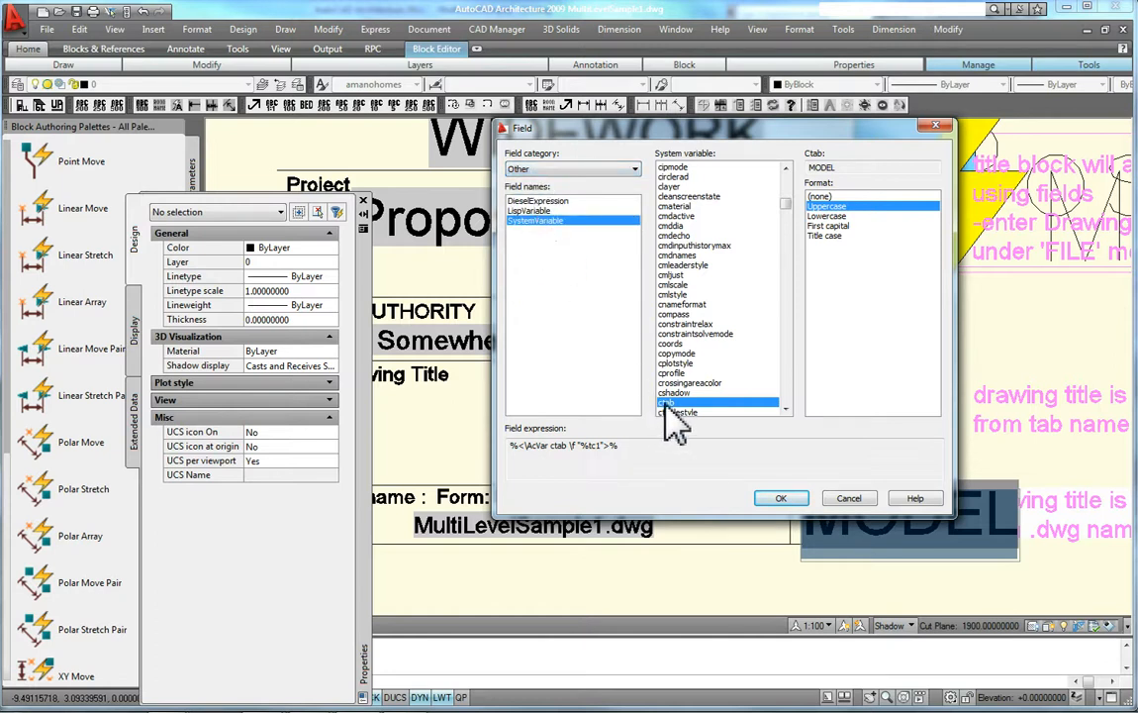
pyautogui.click(849, 497)
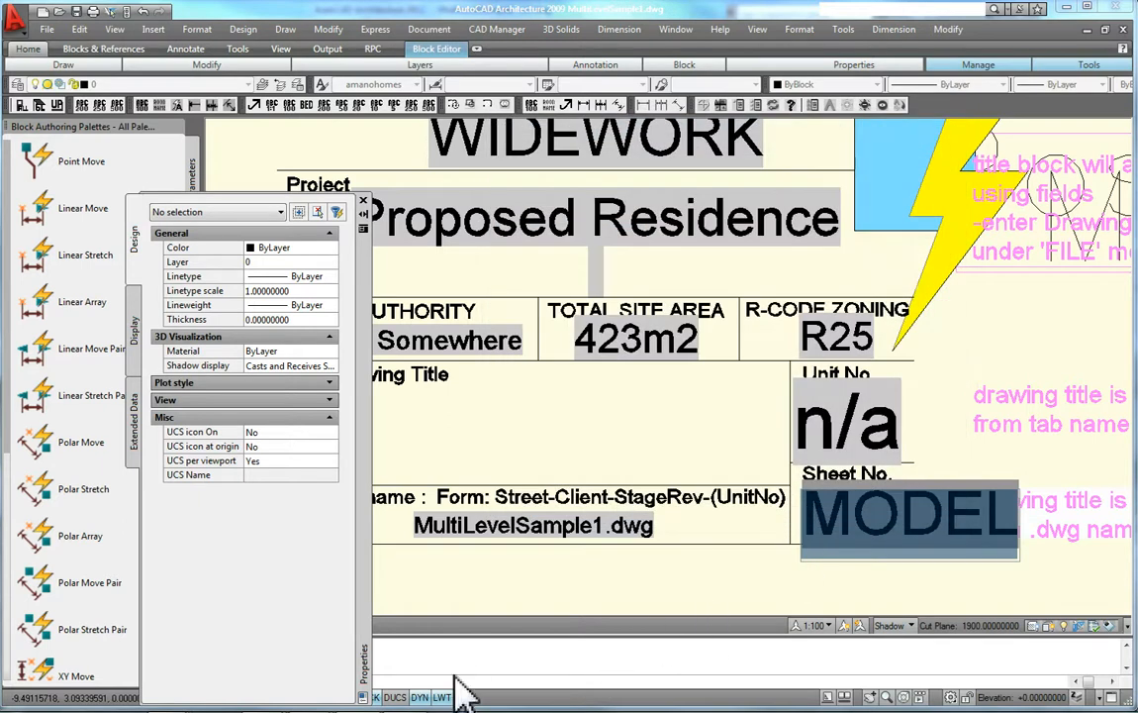
pyautogui.press('Escape')
pyautogui.press('Escape')
# Inspect the Model text under This Drawing Title and its relation to the masking solid in front of the title cell
pyautogui.moveTo(843, 534); pyautogui.dragTo(955, 472, button='middle')
pyautogui.scroll(-3, 695, 466)
pyautogui.scroll(7, 549, 401)
pyautogui.click(547, 396)
pyautogui.scroll(-5, 556, 401)
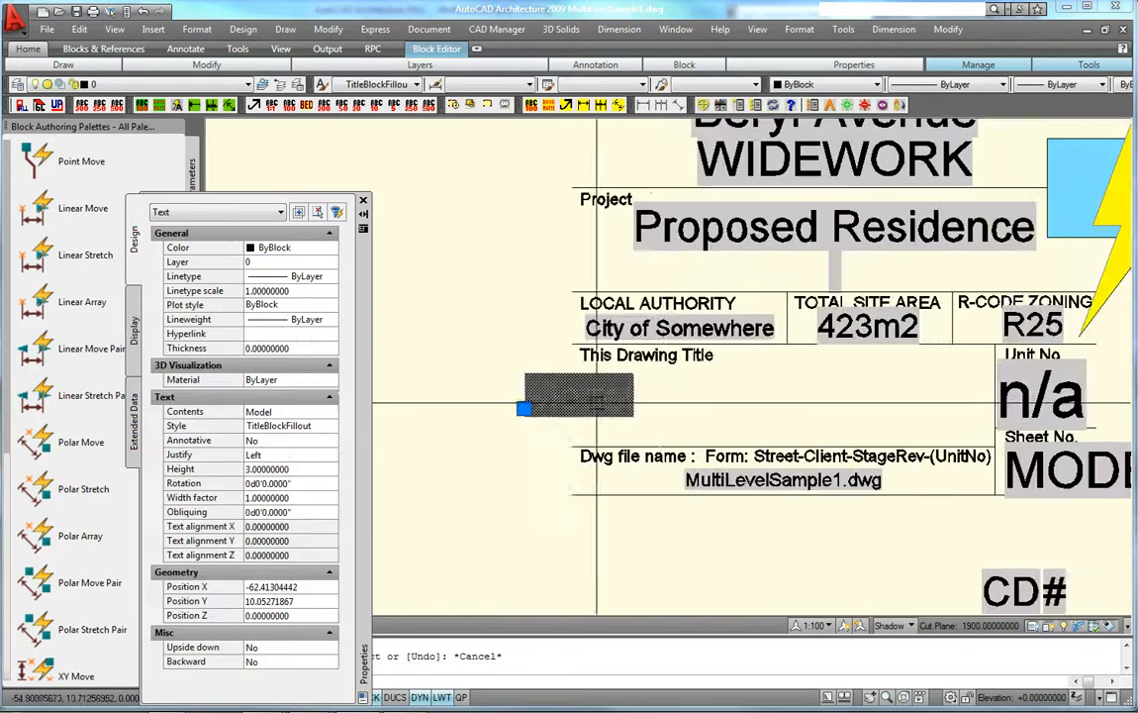
pyautogui.press('Escape')
pyautogui.click(674, 398)
pyautogui.scroll(5, 594, 391)
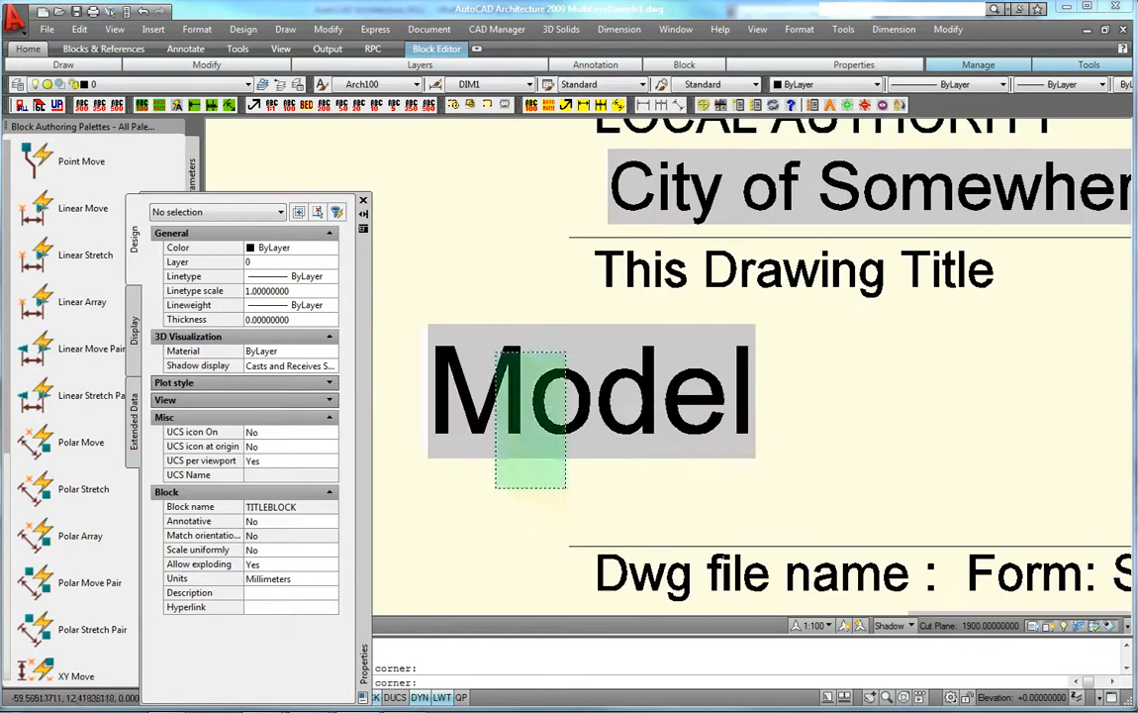
pyautogui.click(470, 315)
pyautogui.press('Escape')
# Try deleting the white solid that masks the start of the drawing title text, and undo the deletion
pyautogui.click(469, 333)
pyautogui.scroll(-5, 468, 336)
pyautogui.scroll(5, 461, 350)
pyautogui.press('Delete')
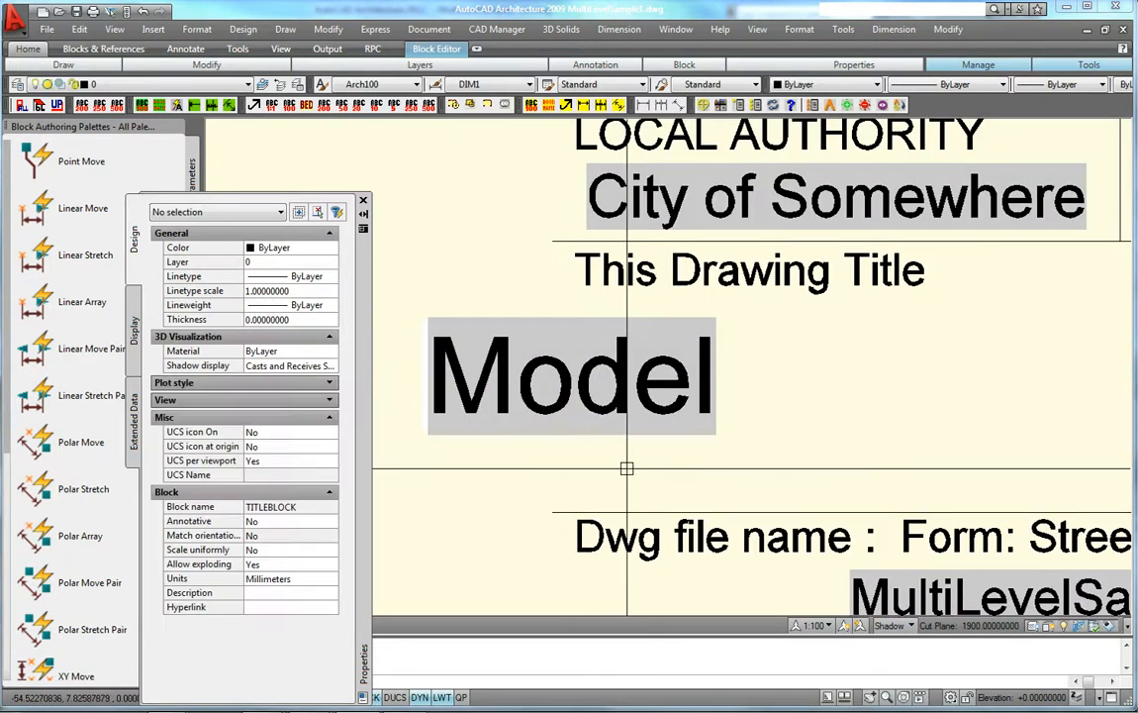
pyautogui.hotkey('ctrl', 'z')
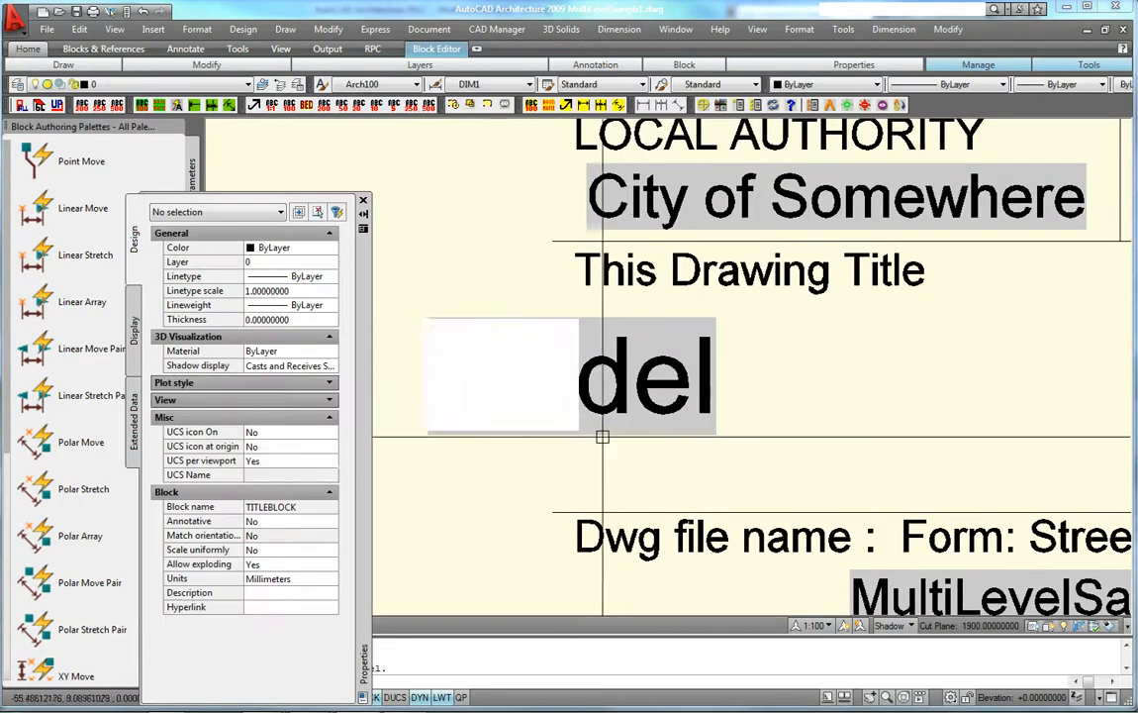
# Check the mask beside the sheet number, and close the block editor without saving the title block definition
pyautogui.scroll(-3, 456, 326)
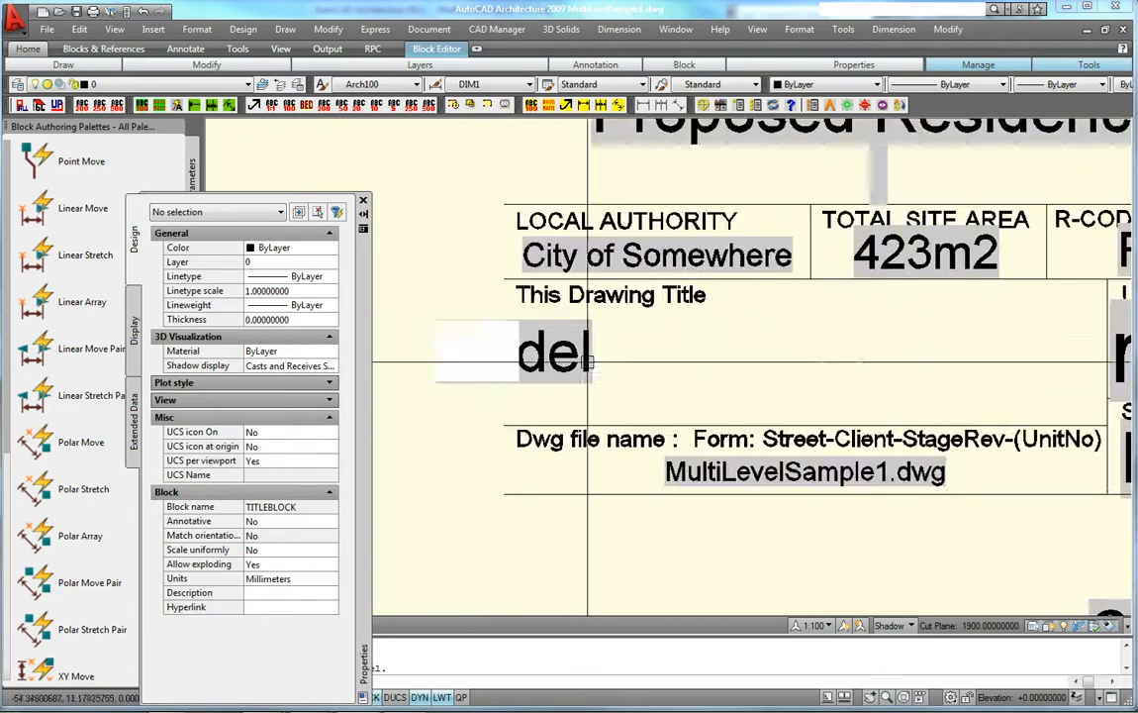
pyautogui.moveTo(1051, 434); pyautogui.dragTo(601, 392, button='middle')
pyautogui.scroll(3, 792, 430)
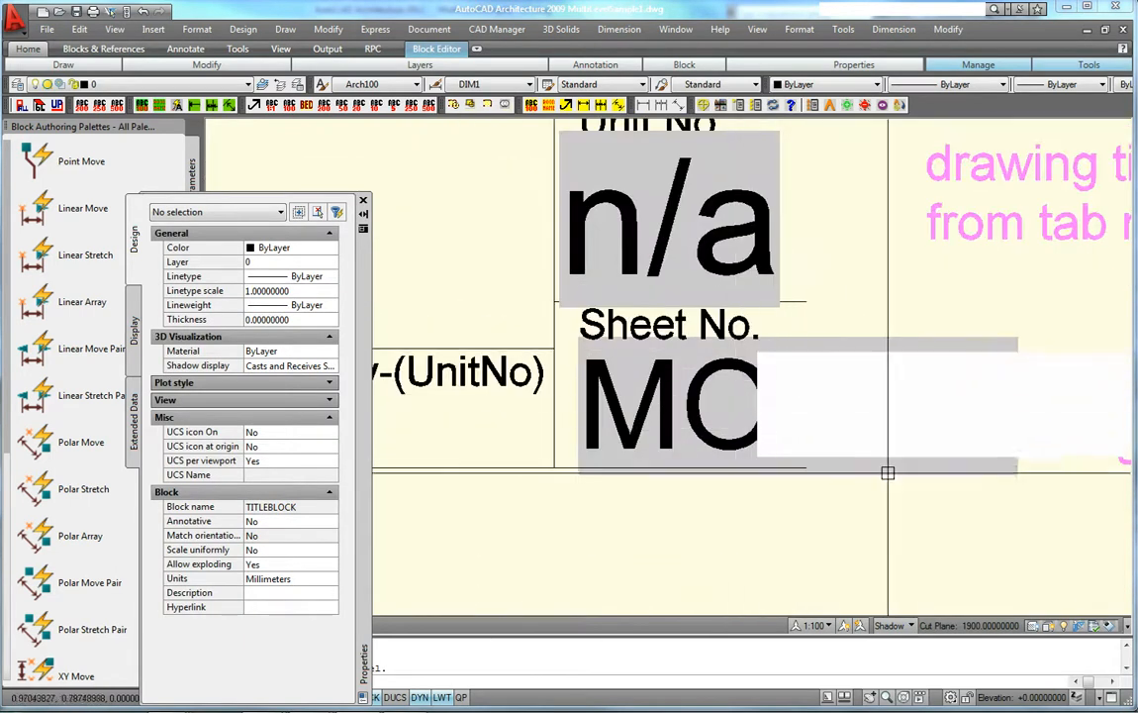
pyautogui.moveTo(784, 417); pyautogui.dragTo(953, 432, button='middle')
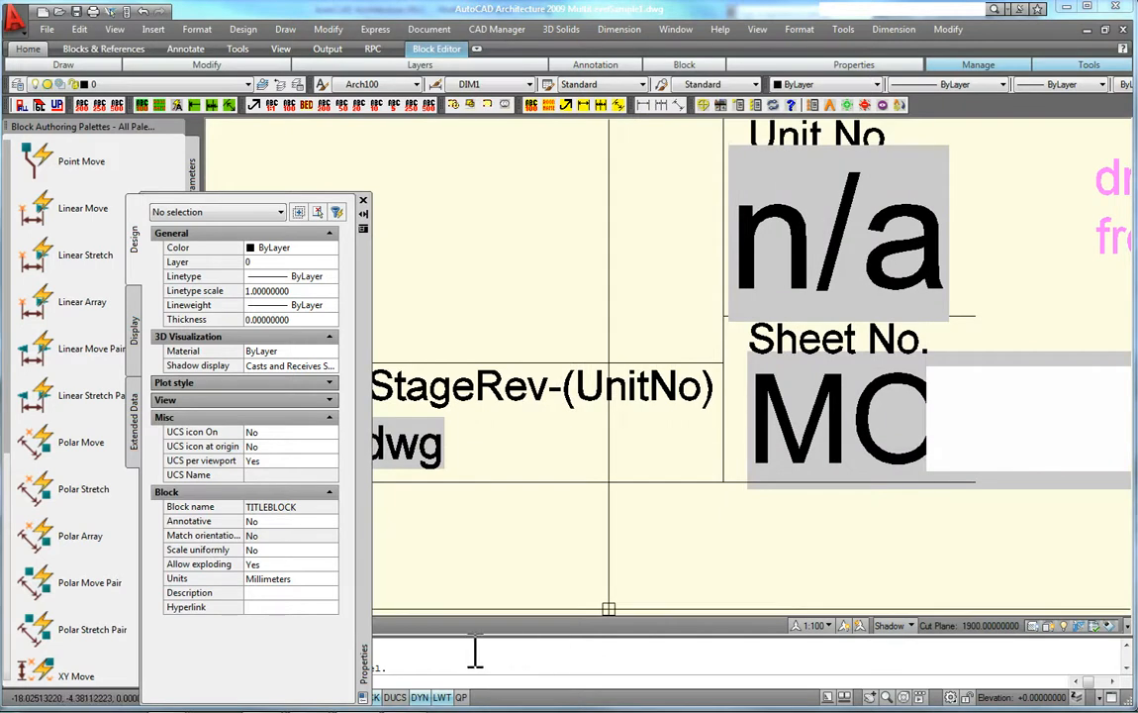
pyautogui.scroll(-3, 935, 420)
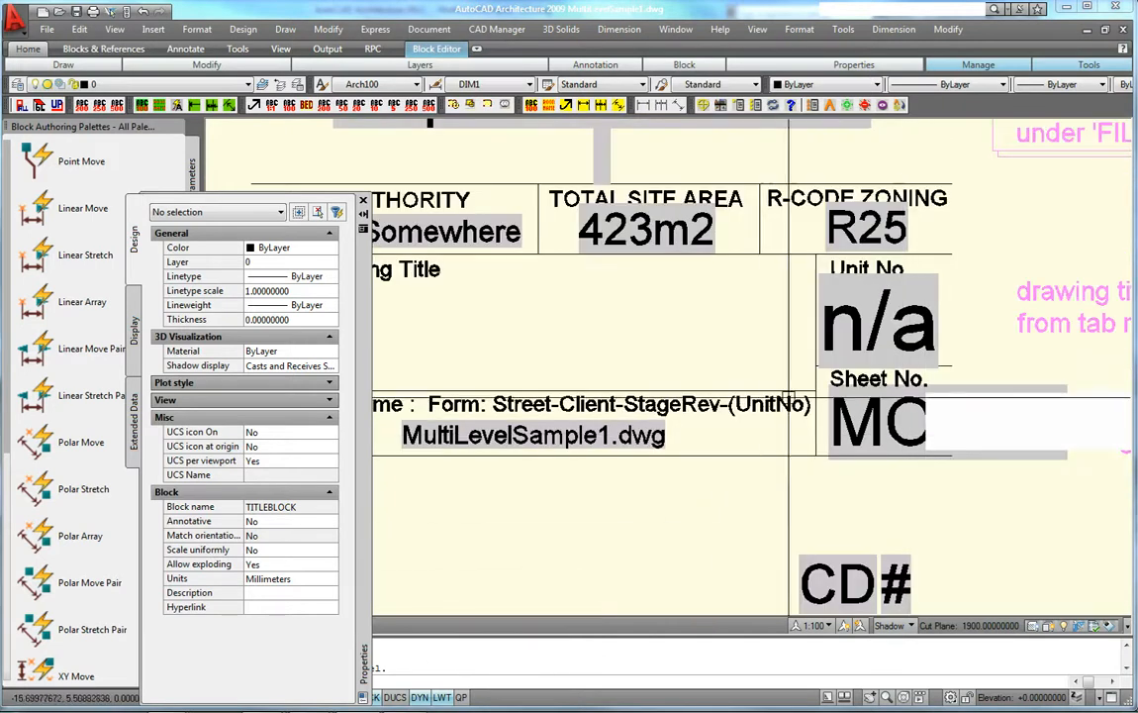
pyautogui.rightClick(730, 308)
pyautogui.click(787, 361)
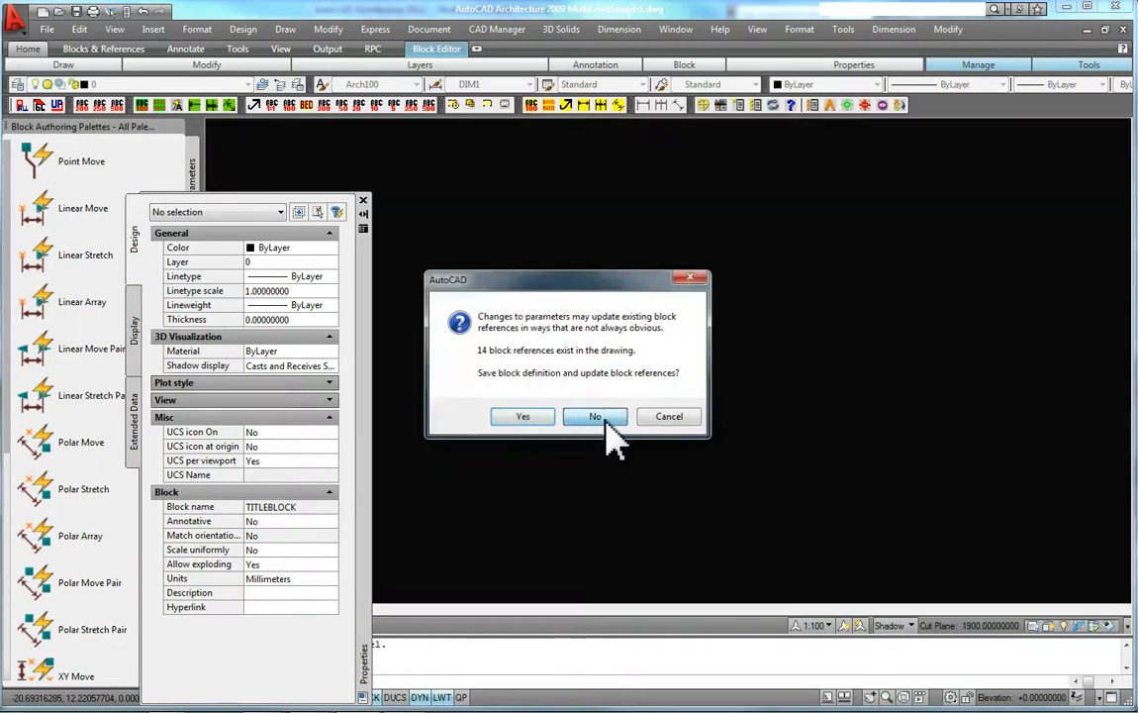
pyautogui.click(602, 414)
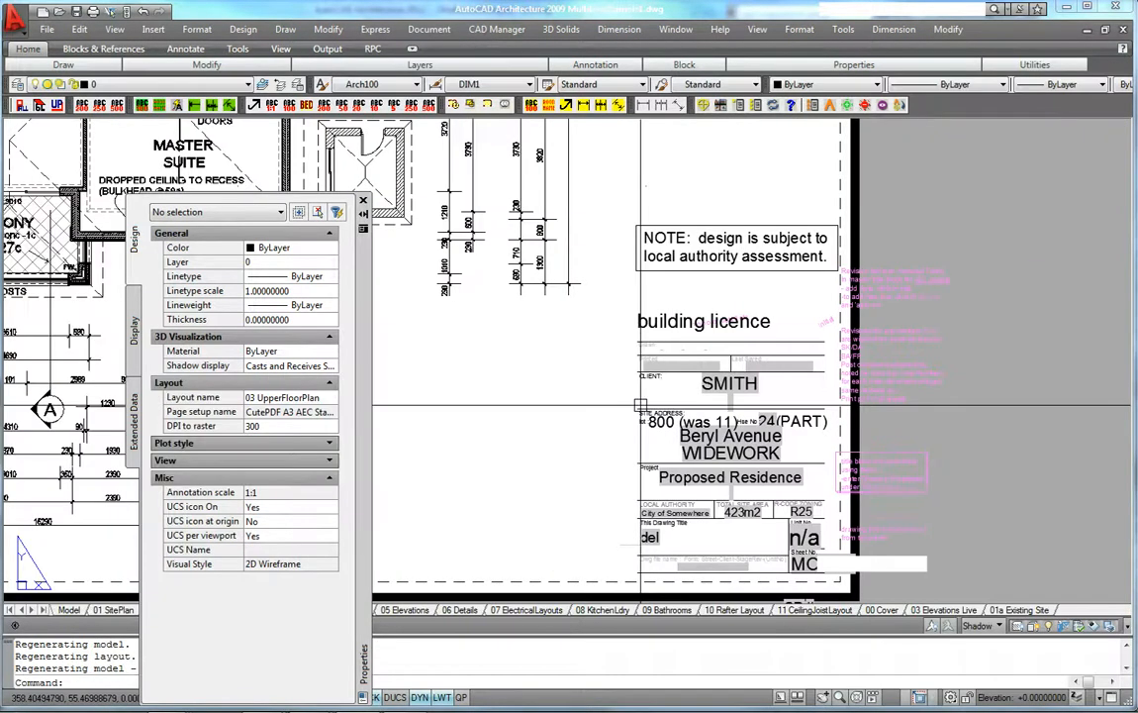
# Collapse the Properties palette and move it clear of the title block on the 03 UpperFloorPlan layout
pyautogui.scroll(2, 862, 471)
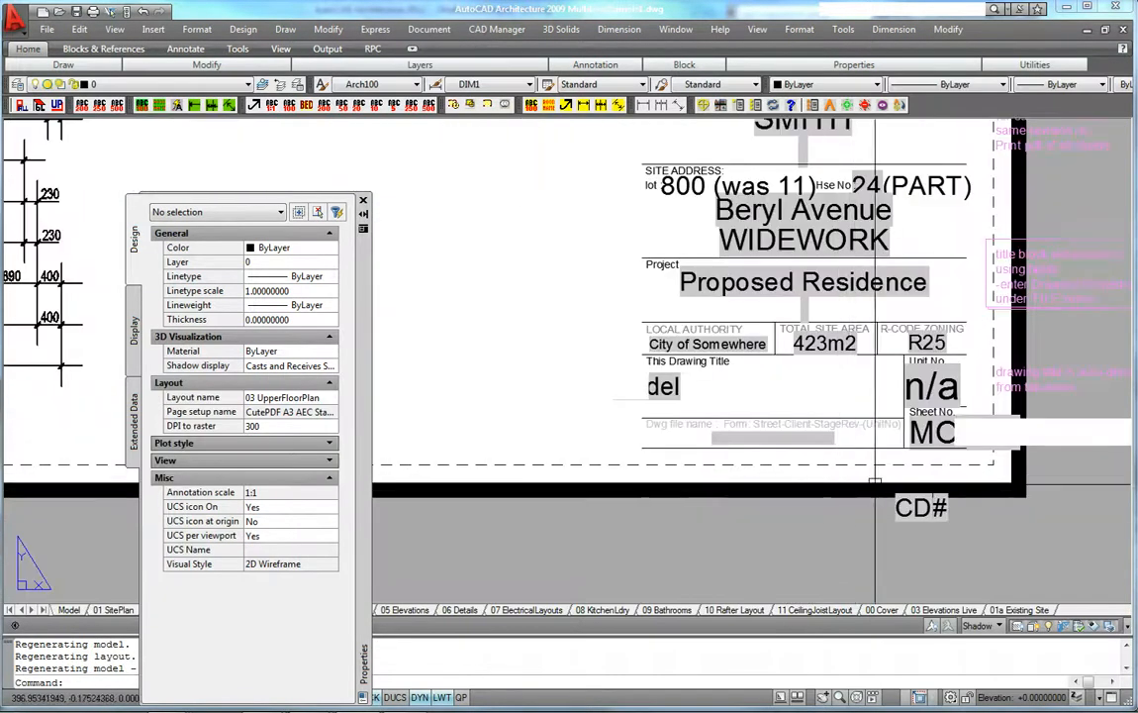
pyautogui.click(362, 216)
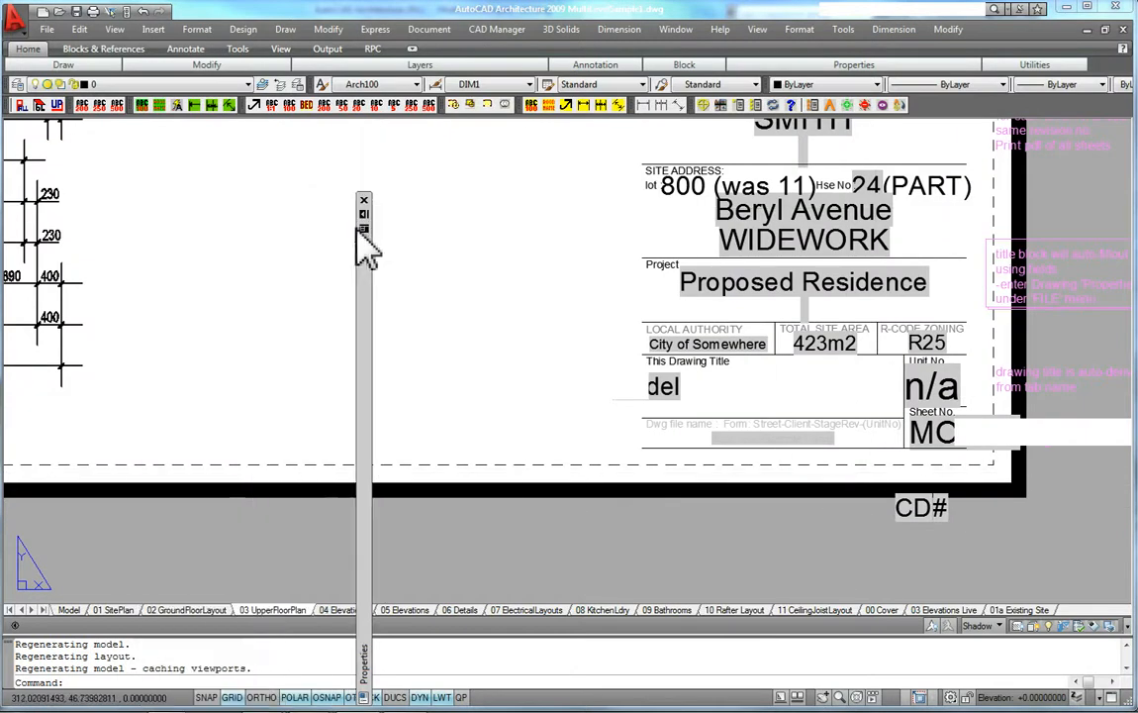
pyautogui.moveTo(367, 282); pyautogui.dragTo(46, 227)
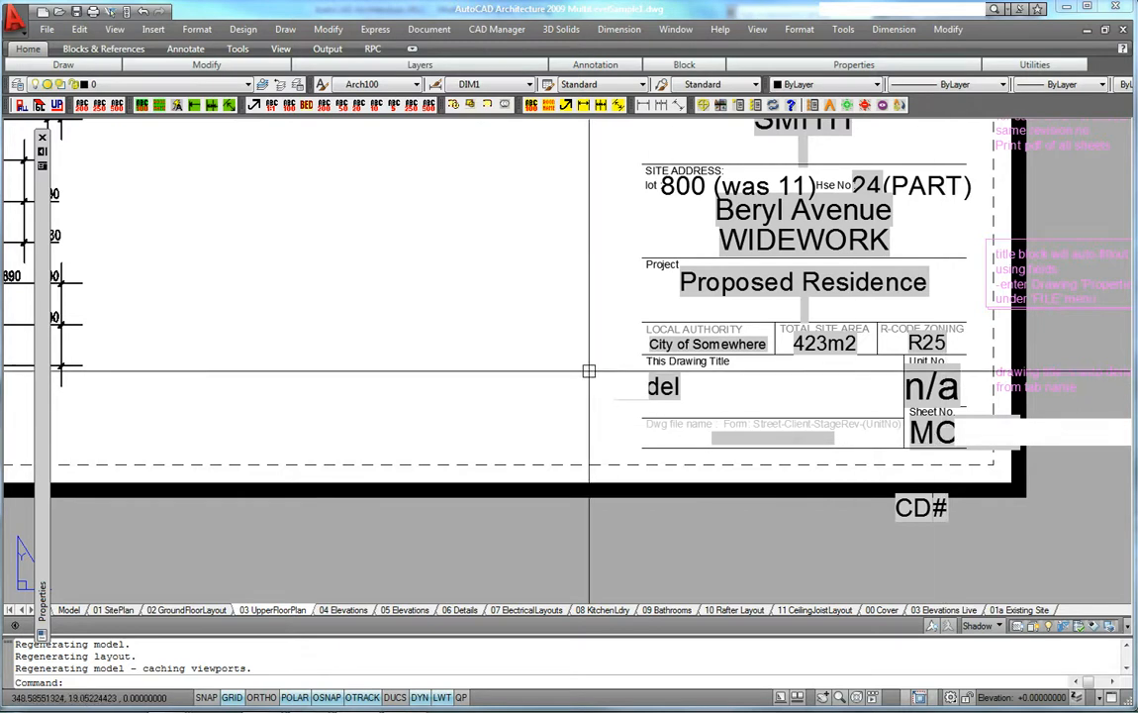
# Regenerate the 03 UpperFloorPlan layout to update the drawing title and sheet number fields from the layout name
pyautogui.scroll(5, 980, 424)
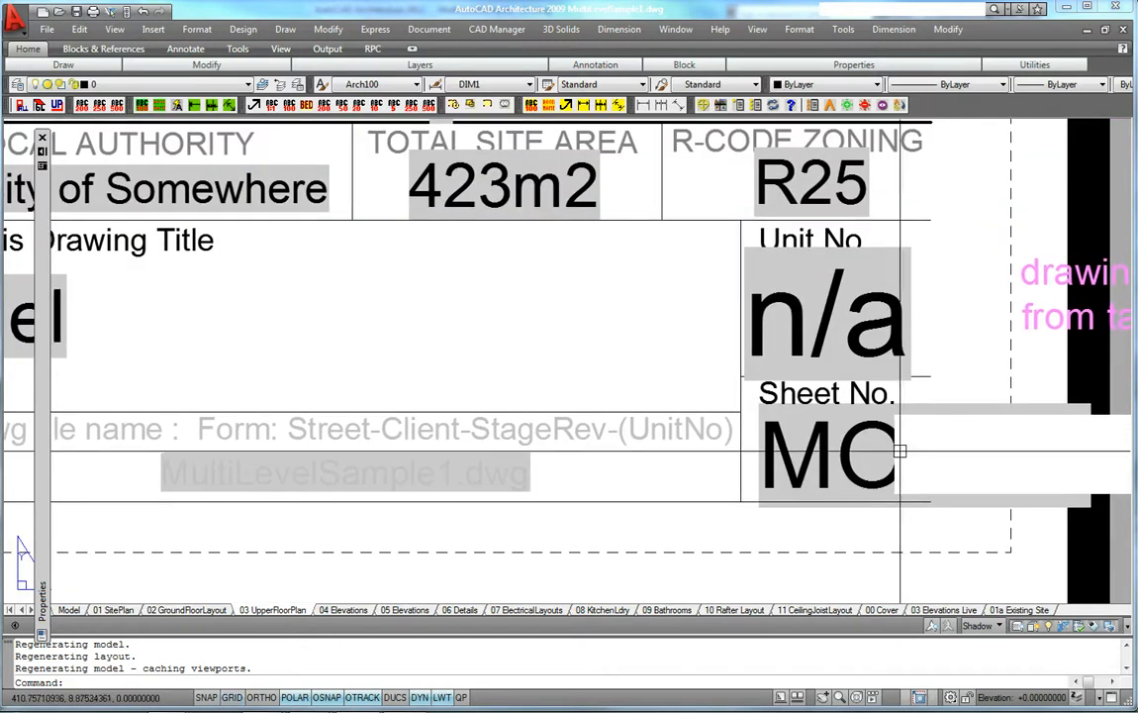
pyautogui.scroll(-3, 852, 469)
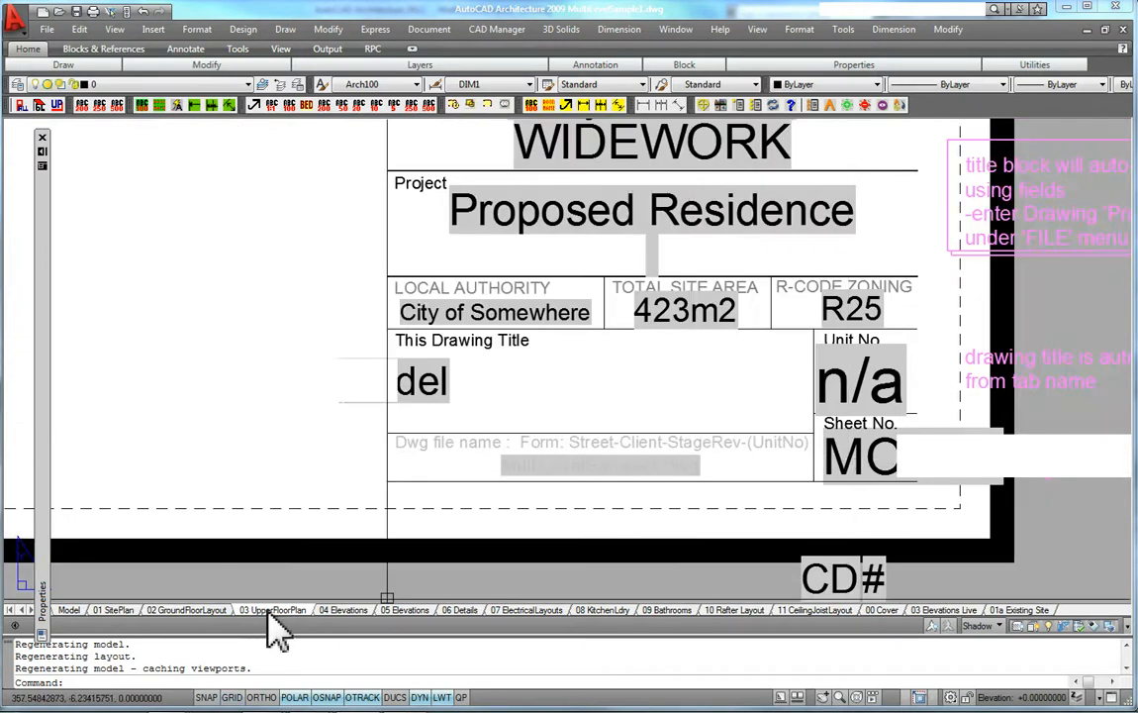
pyautogui.moveTo(994, 456); pyautogui.dragTo(877, 470, button='middle')
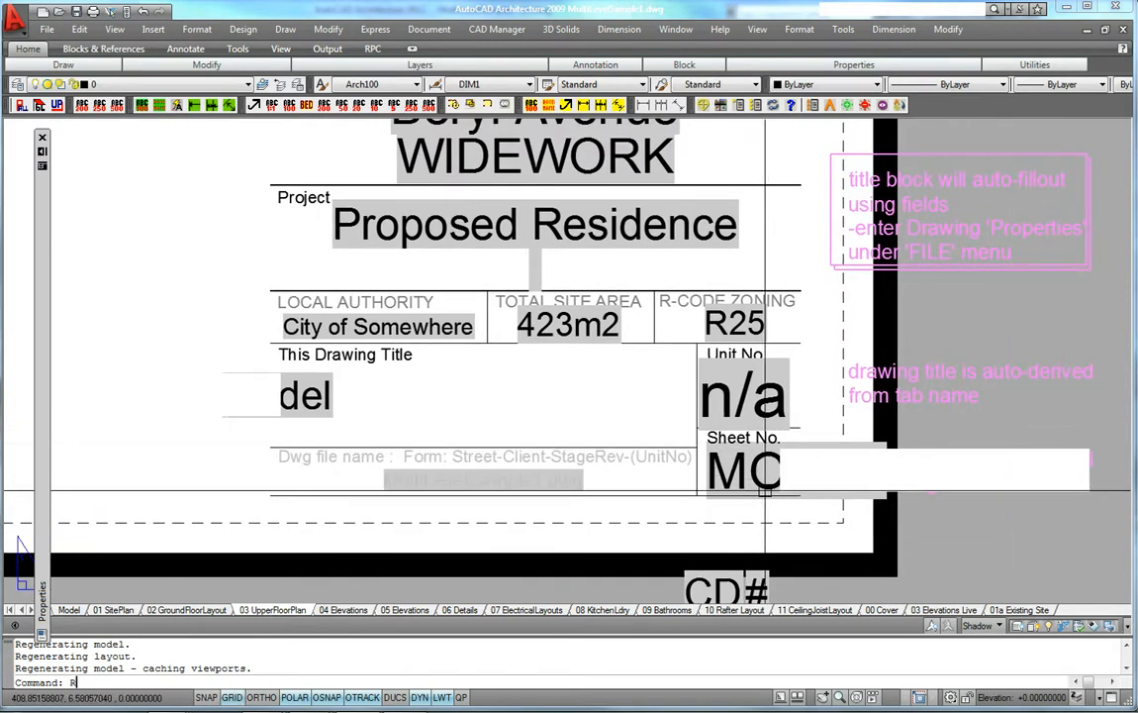
pyautogui.press('Return')
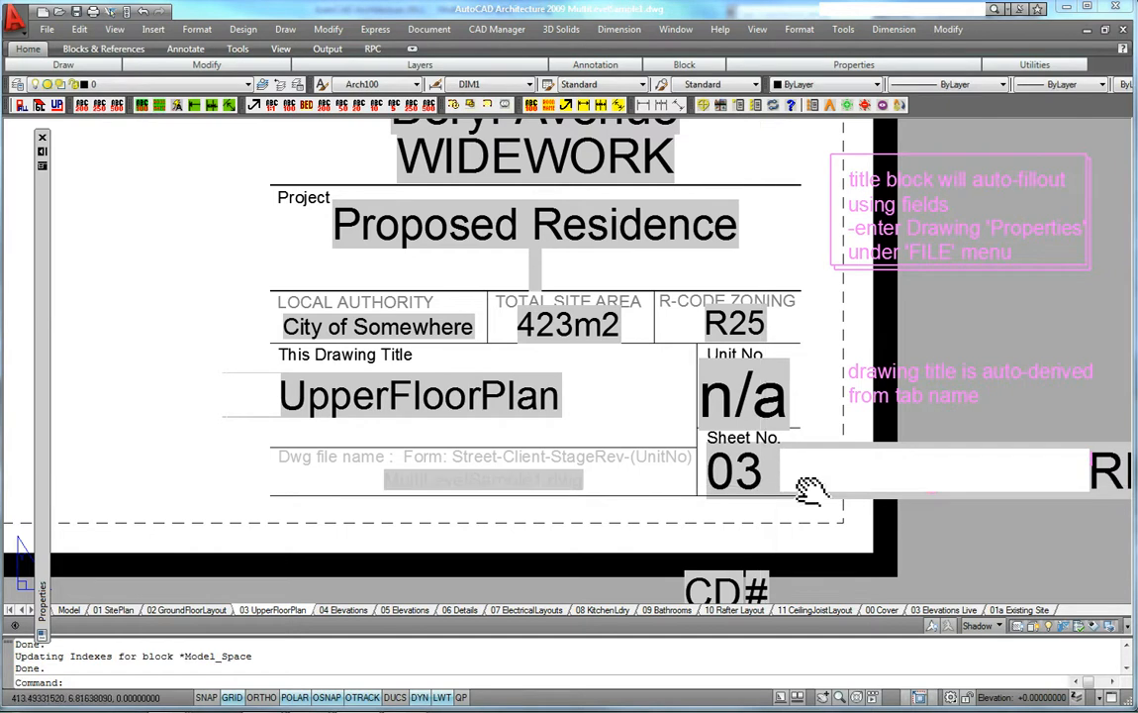
# Examine how white masks hide the unwanted parts of the layout name in the sheet number and drawing title fields
pyautogui.moveTo(807, 488); pyautogui.dragTo(702, 482, button='middle')
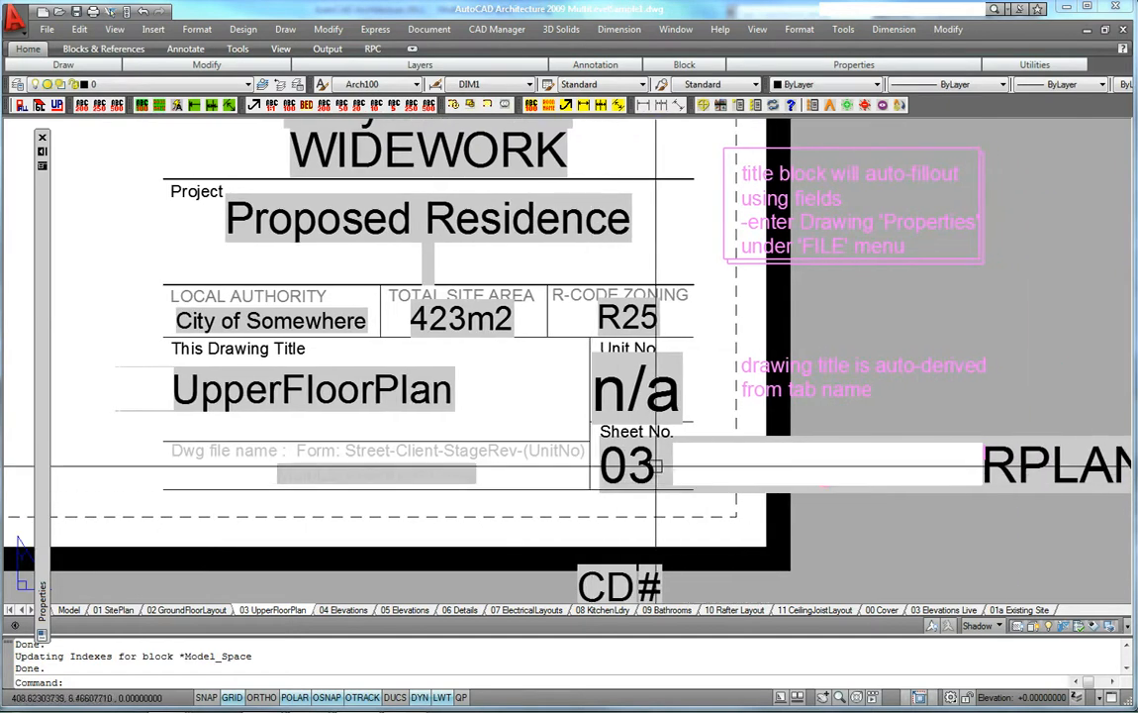
pyautogui.moveTo(968, 479); pyautogui.dragTo(899, 480, button='middle')
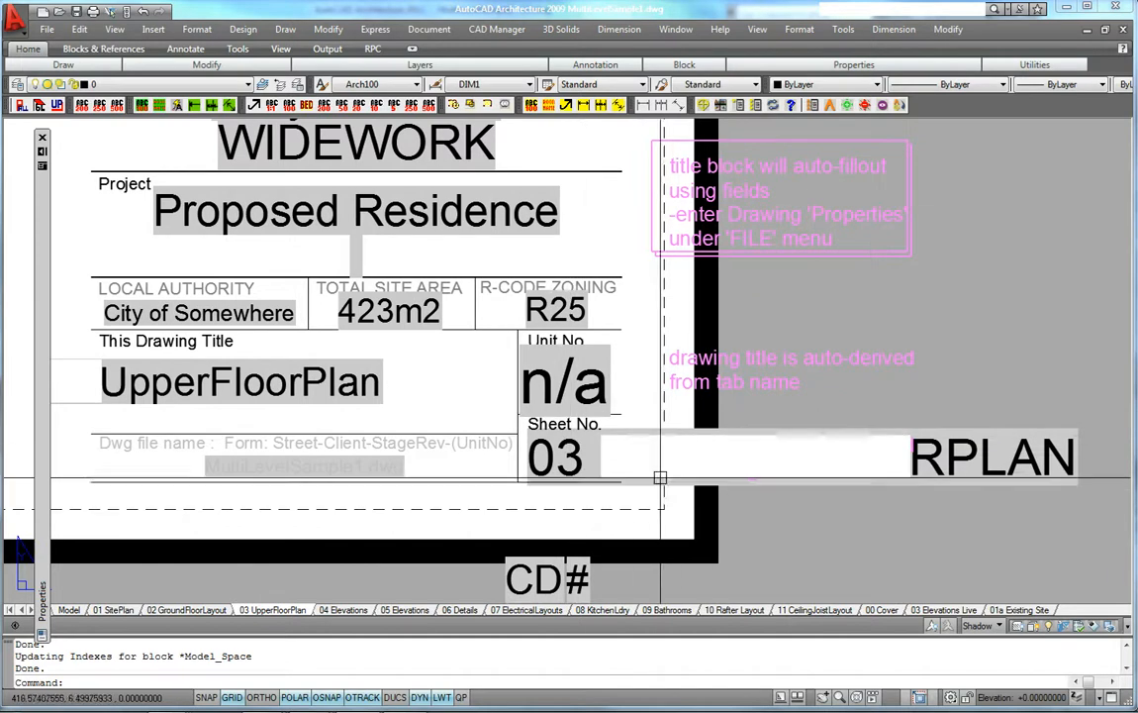
pyautogui.scroll(5, 603, 445)
pyautogui.click(623, 368)
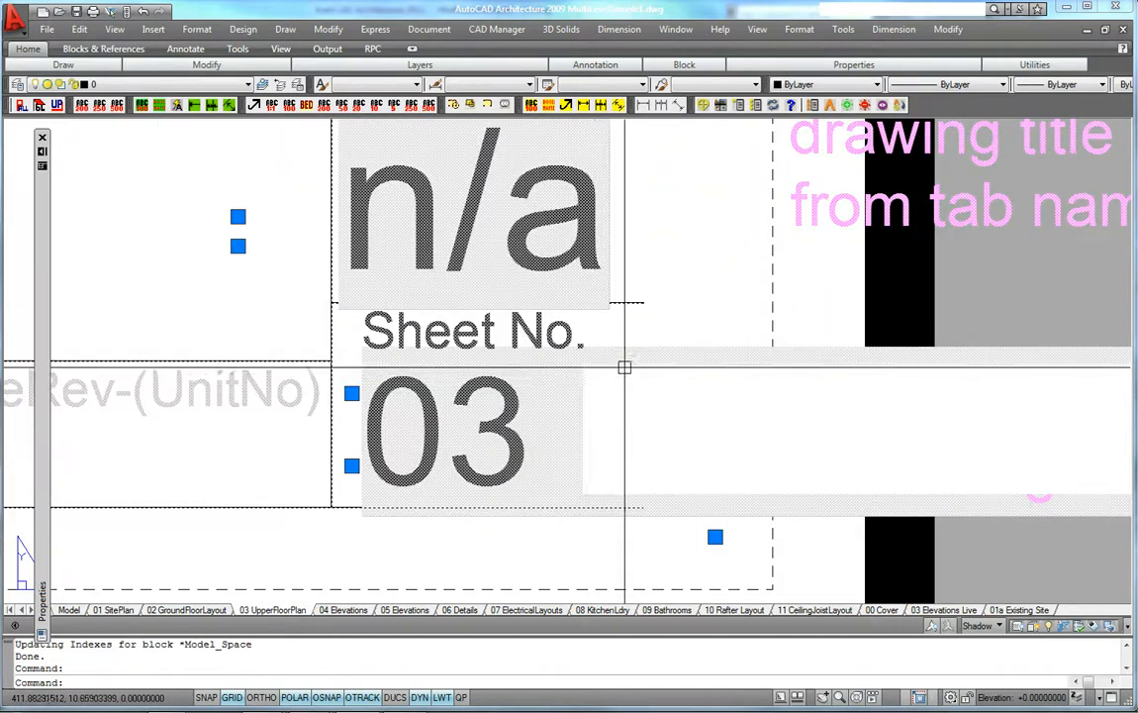
pyautogui.scroll(-2, 577, 438)
pyautogui.moveTo(577, 438); pyautogui.dragTo(1051, 475, button='middle')
pyautogui.moveTo(516, 367); pyautogui.dragTo(695, 378, button='middle')
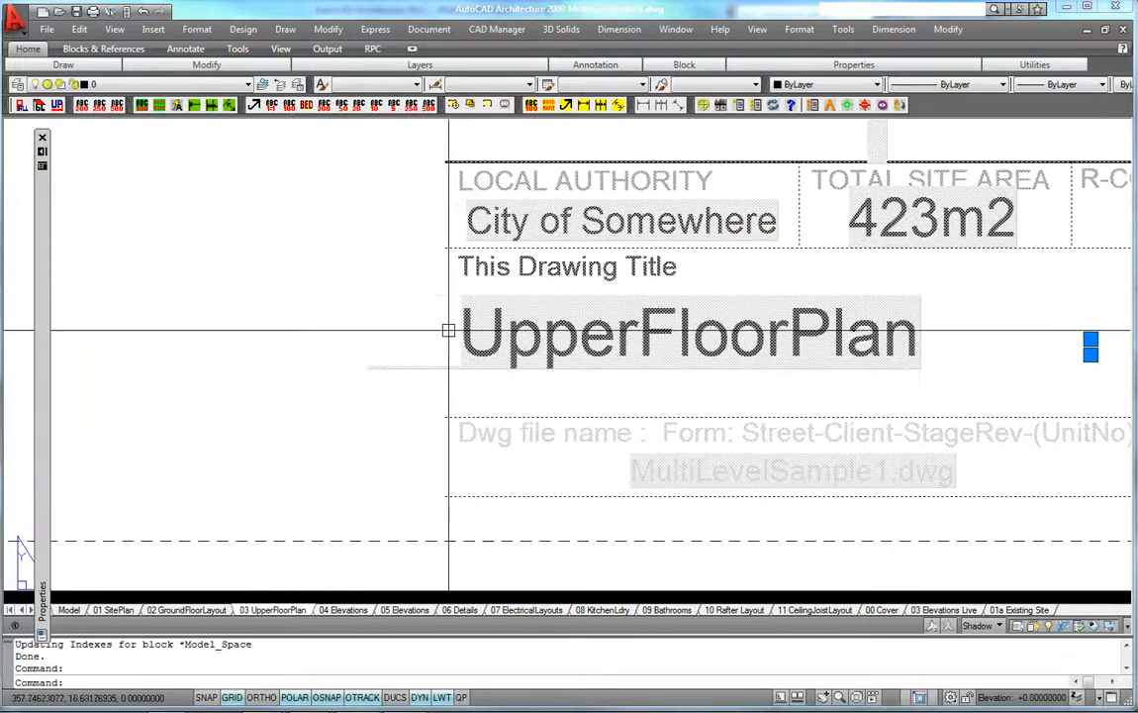
pyautogui.press('Escape')
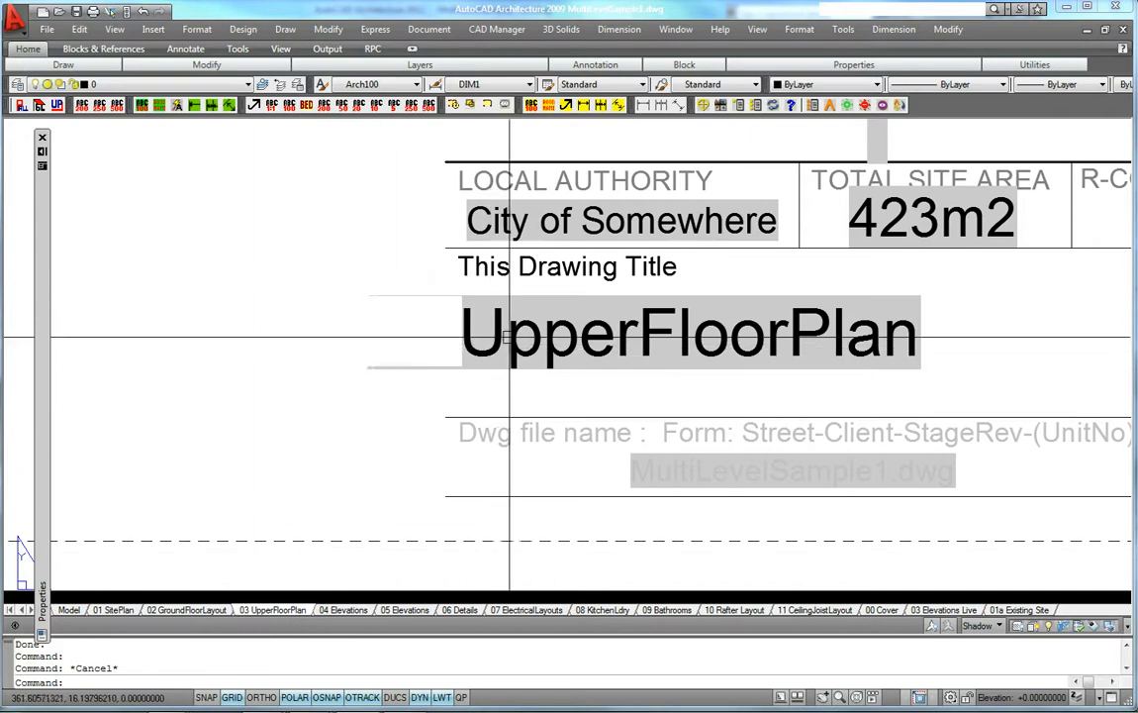
# Rename the 03 UpperFloorPlan layout as "03 2nd FloorPlan" to change the drawing title in its title block
pyautogui.scroll(-5, 438, 423)
pyautogui.moveTo(582, 419); pyautogui.dragTo(754, 501, button='middle')
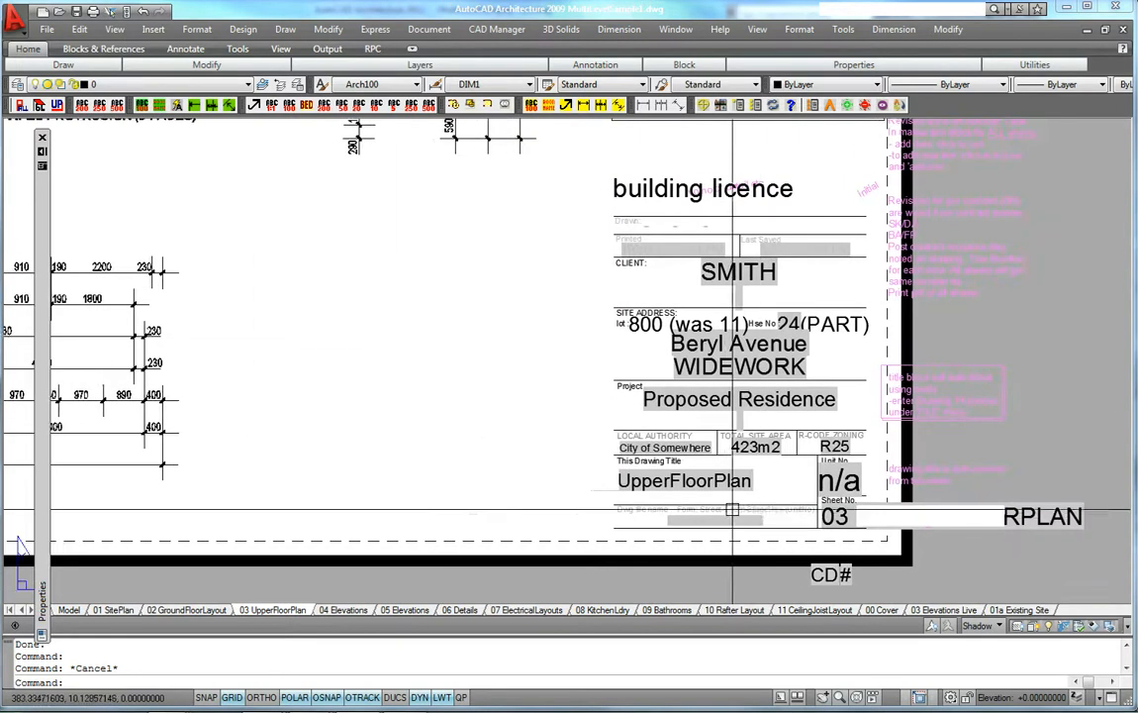
pyautogui.scroll(5, 733, 508)
pyautogui.scroll(-3, 729, 508)
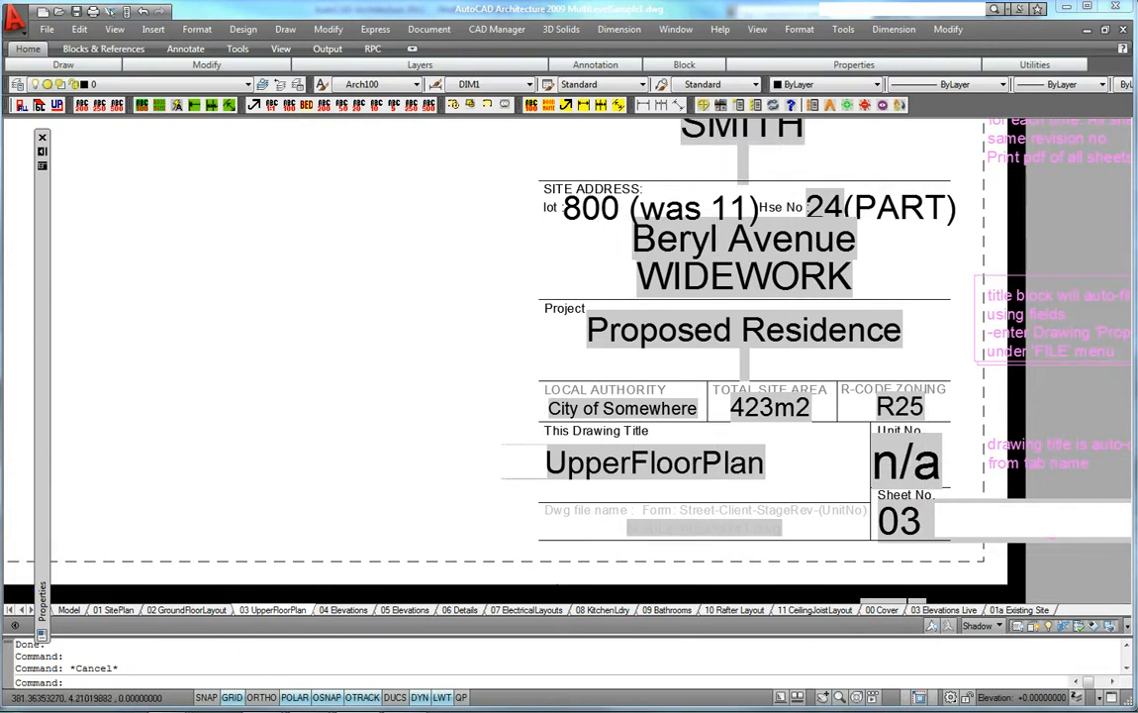
pyautogui.scroll(2, 719, 553)
pyautogui.moveTo(788, 520); pyautogui.dragTo(757, 526, button='middle')
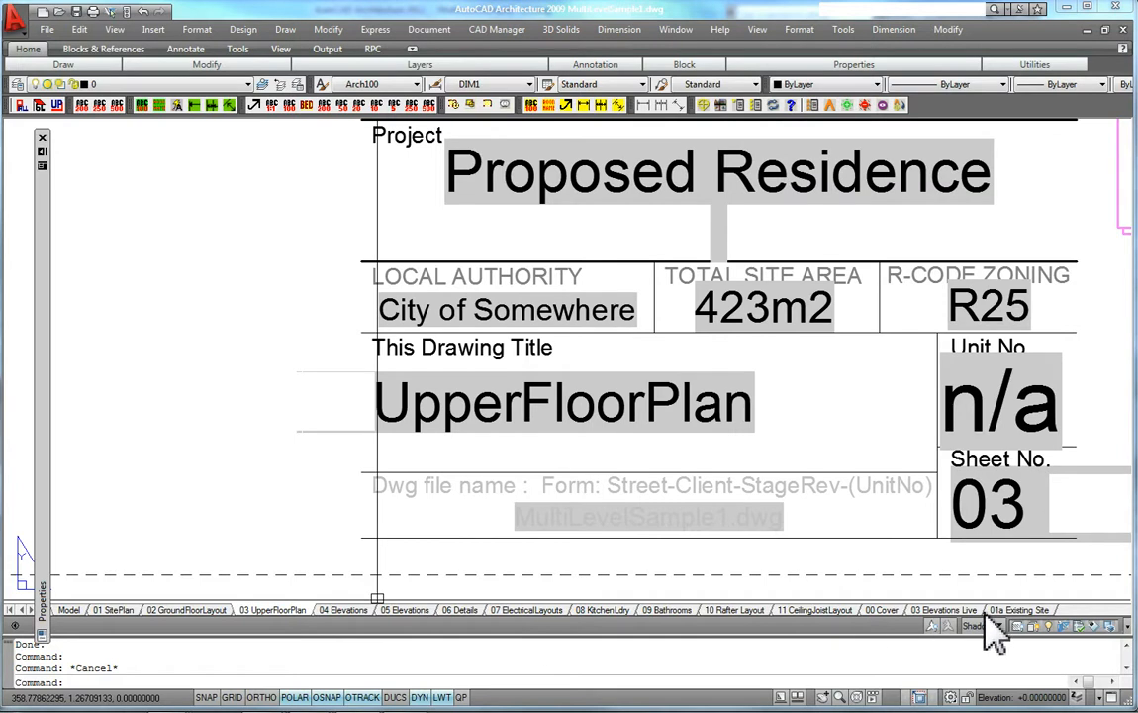
pyautogui.rightClick(272, 610)
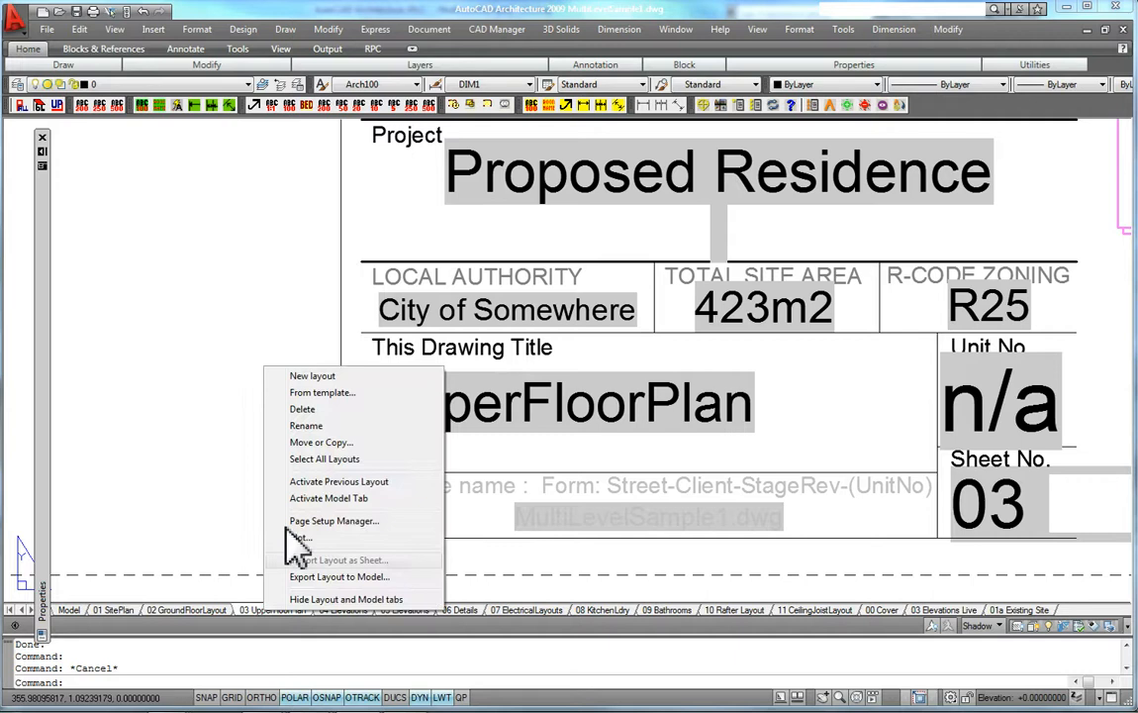
pyautogui.click(309, 426)
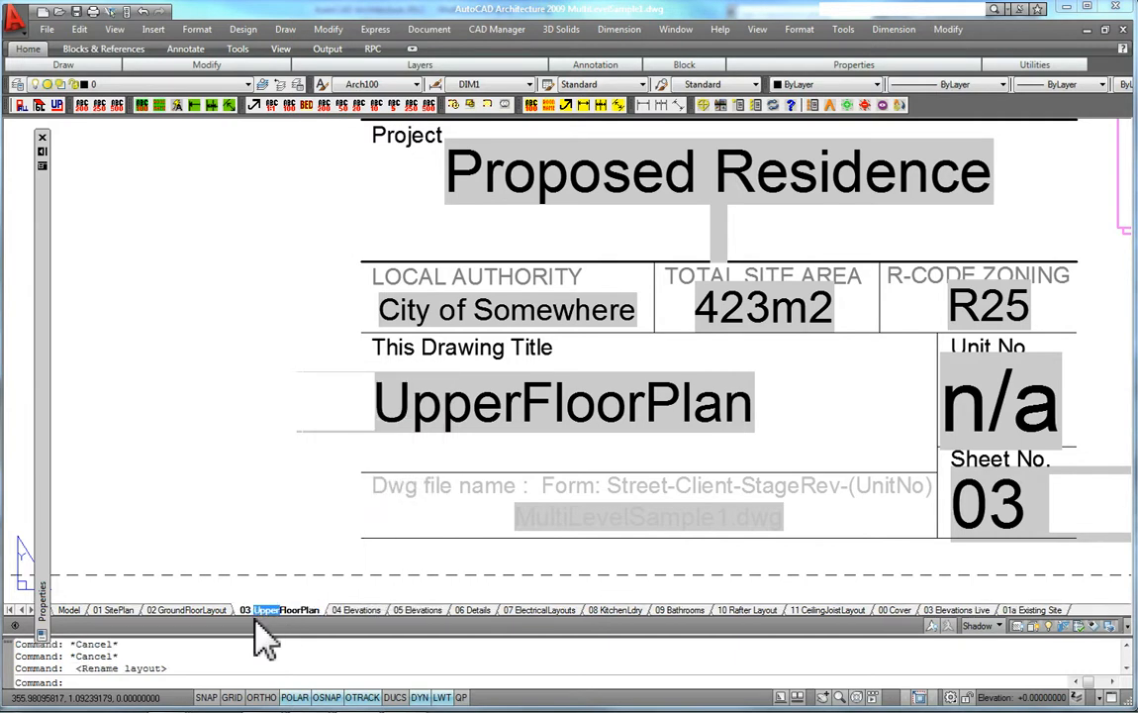
pyautogui.write('2ND')
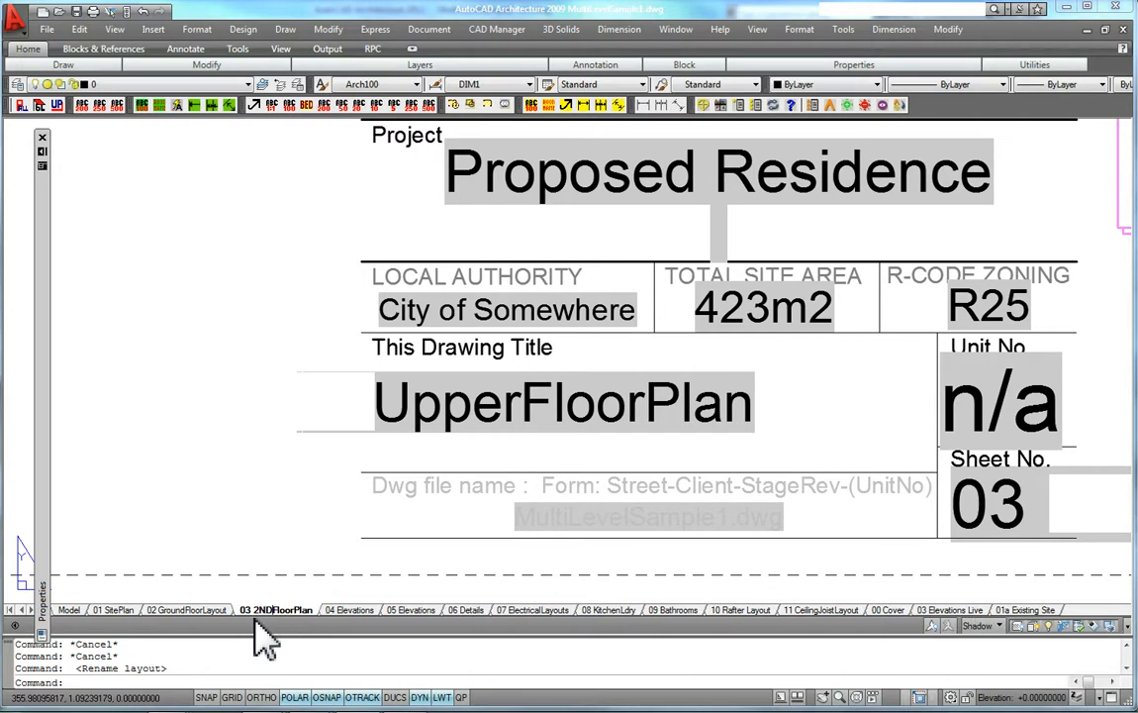
pyautogui.press('BackSpace')
pyautogui.press('BackSpace')
pyautogui.press('BackSpace')
pyautogui.write('nd')
pyautogui.press('Return')
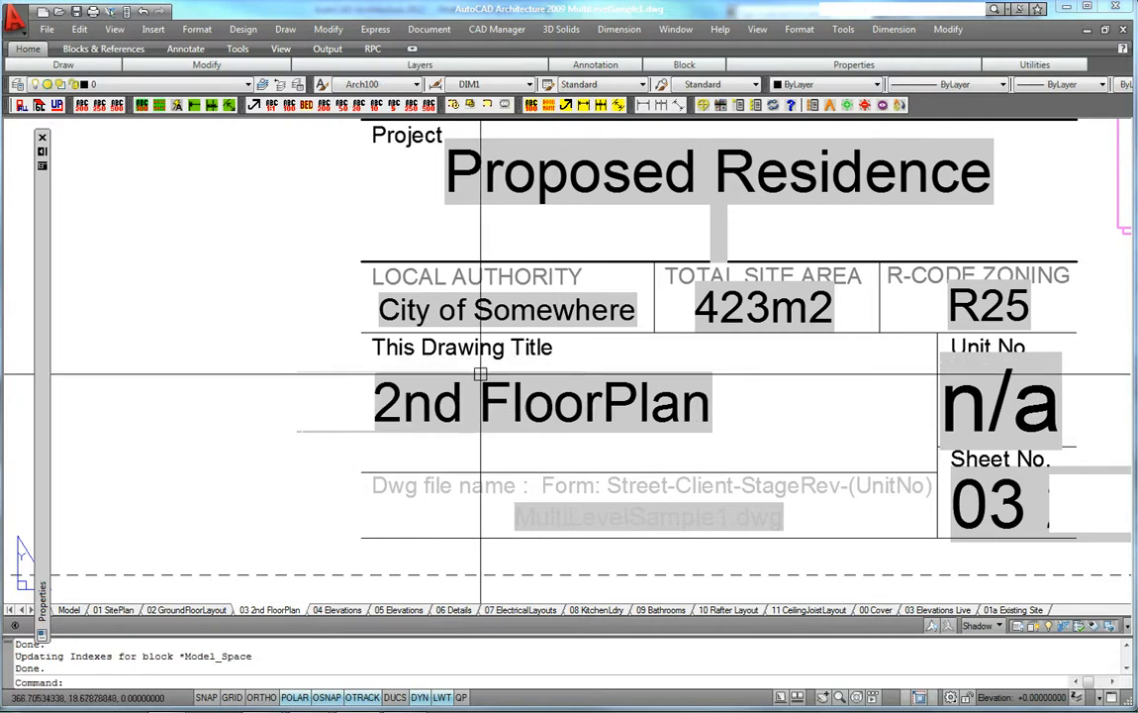
# Examine the drawing title, sheet number, client and site address fields in the title block, and view the whole 03 2nd FloorPlan sheet
pyautogui.scroll(-2, 920, 531)
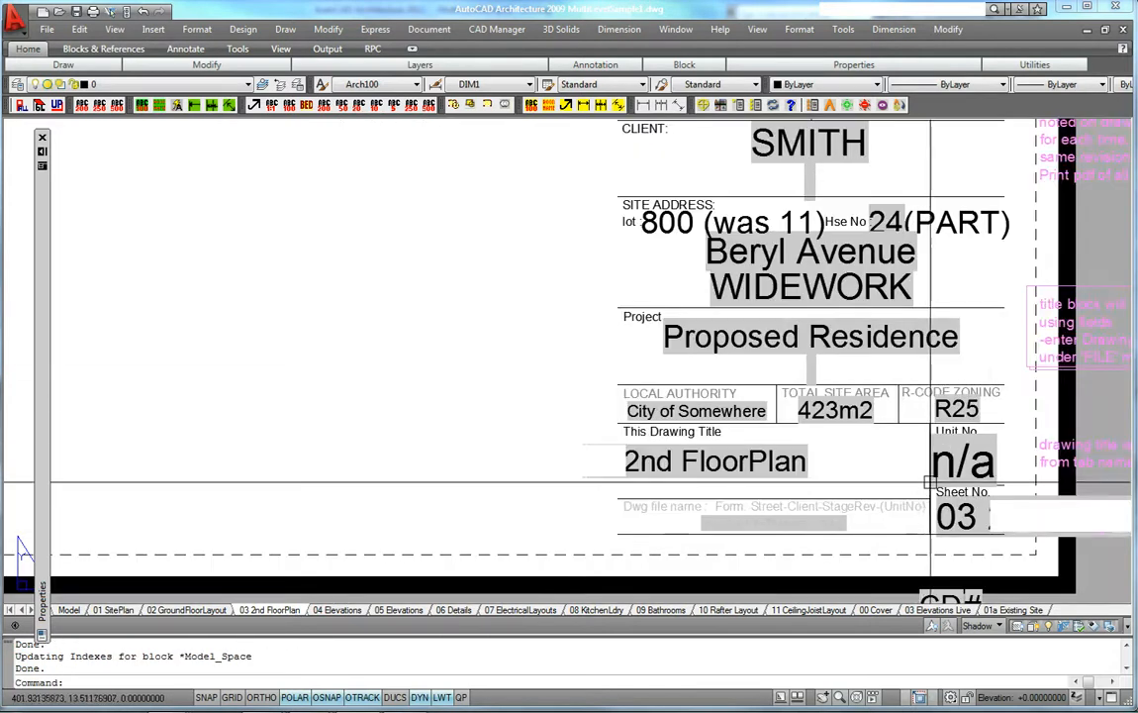
pyautogui.scroll(2, 927, 482)
pyautogui.scroll(-2, 857, 492)
pyautogui.moveTo(835, 194)
pyautogui.mouseDown(button='middle')
pyautogui.moveTo(800, 323)
pyautogui.moveTo(665, 318)
pyautogui.moveTo(671, 287)
pyautogui.mouseUp(button='middle')
pyautogui.scroll(2, 800, 323)
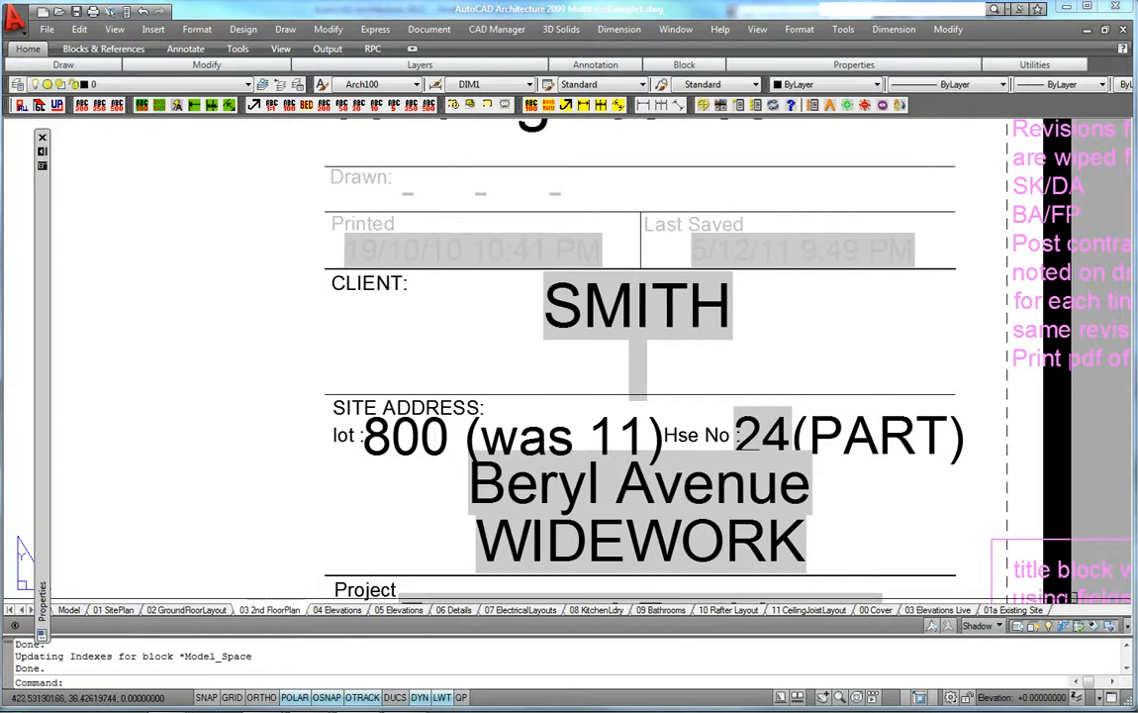
pyautogui.moveTo(658, 362)
pyautogui.mouseDown(button='middle')
pyautogui.moveTo(772, 473)
pyautogui.moveTo(758, 462)
pyautogui.moveTo(902, 477)
pyautogui.mouseUp(button='middle')
pyautogui.scroll(-3, 835, 428)
pyautogui.scroll(-3, 835, 431)
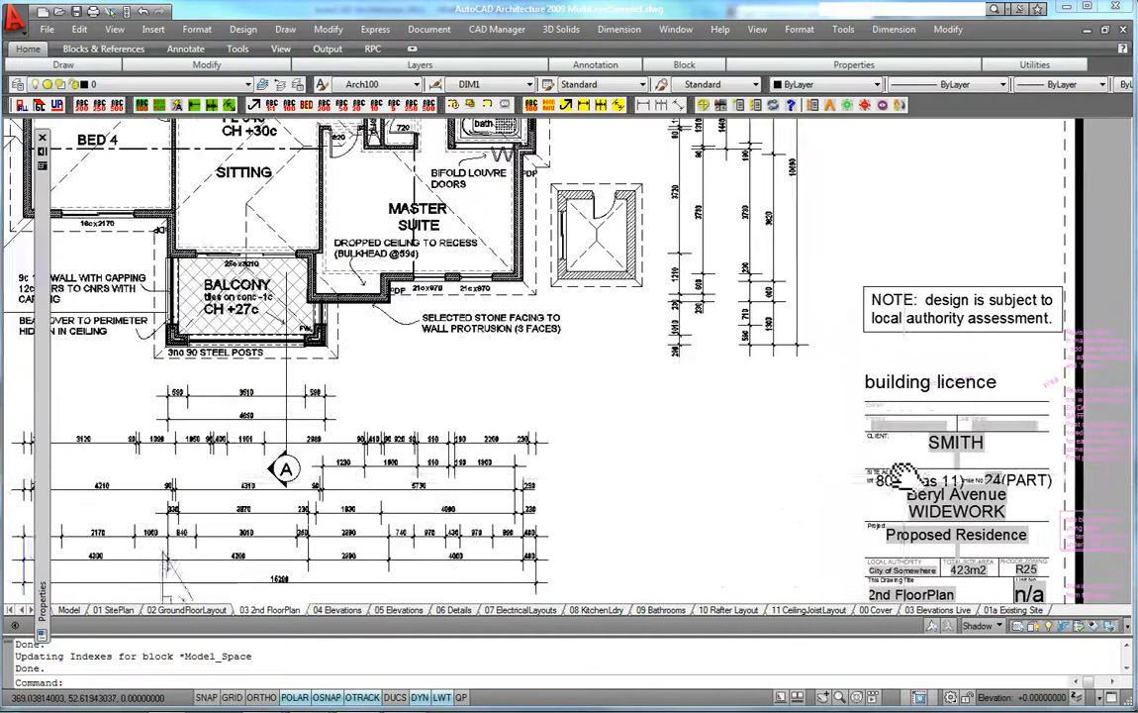
pyautogui.scroll(-4, 925, 508)
pyautogui.moveTo(837, 438)
pyautogui.mouseDown(button='middle')
pyautogui.moveTo(843, 429)
pyautogui.moveTo(845, 442)
pyautogui.mouseUp(button='middle')
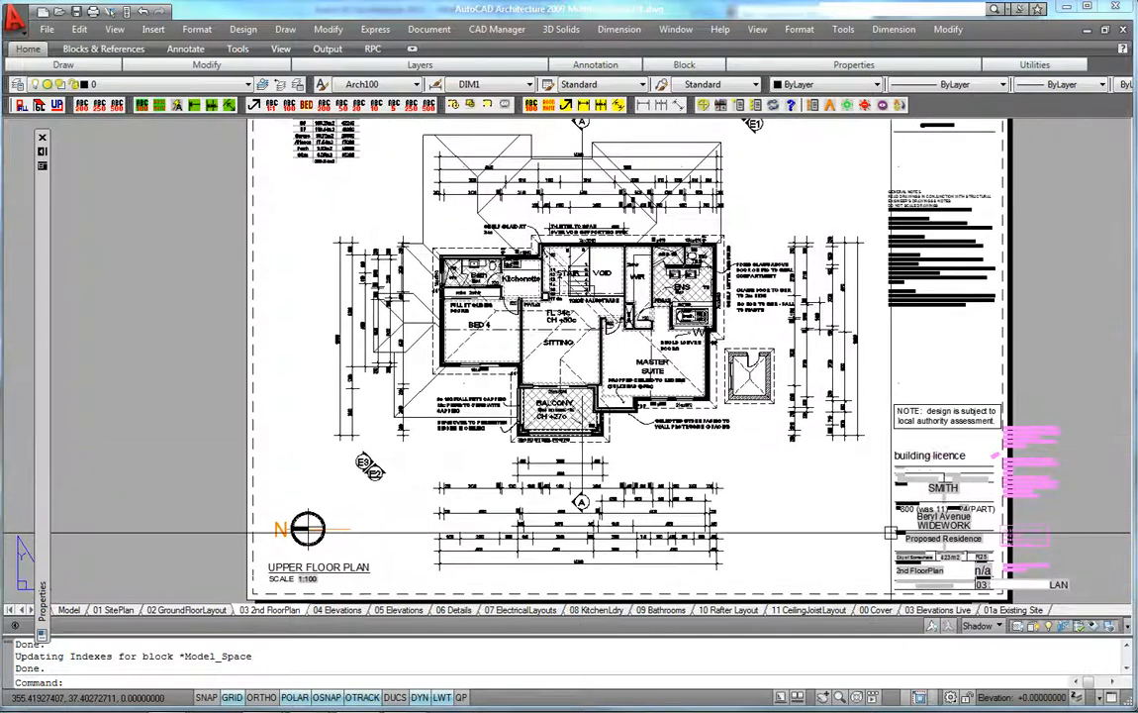